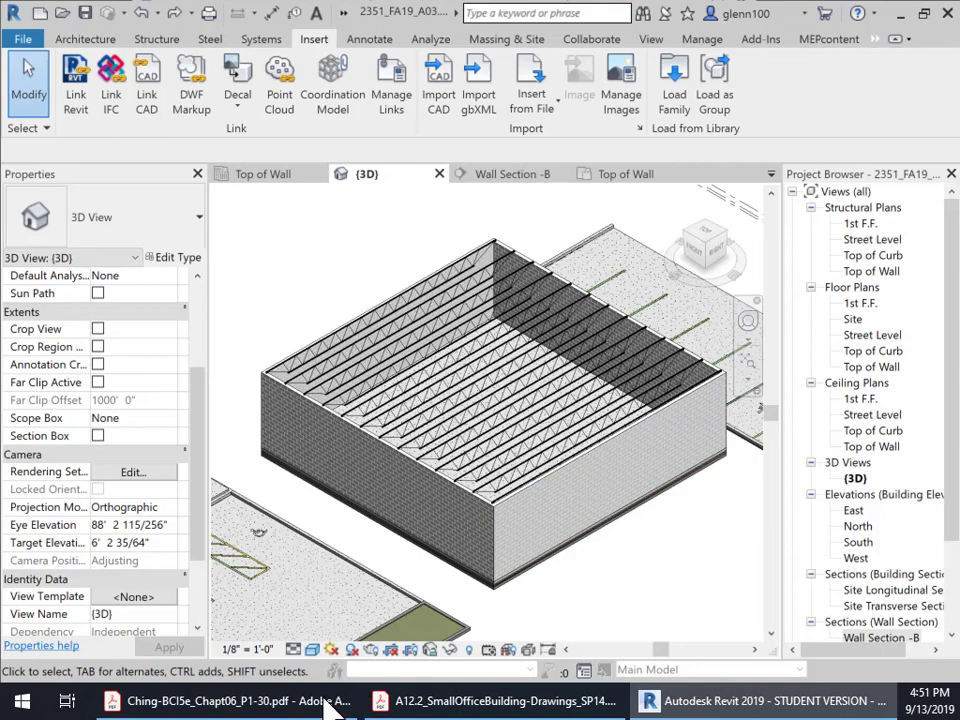
Switch to the Ching Chapter 6 PDF and review the metal roof decking drawings and ribbed decking profiles on page 14.
left_click(280, 703)
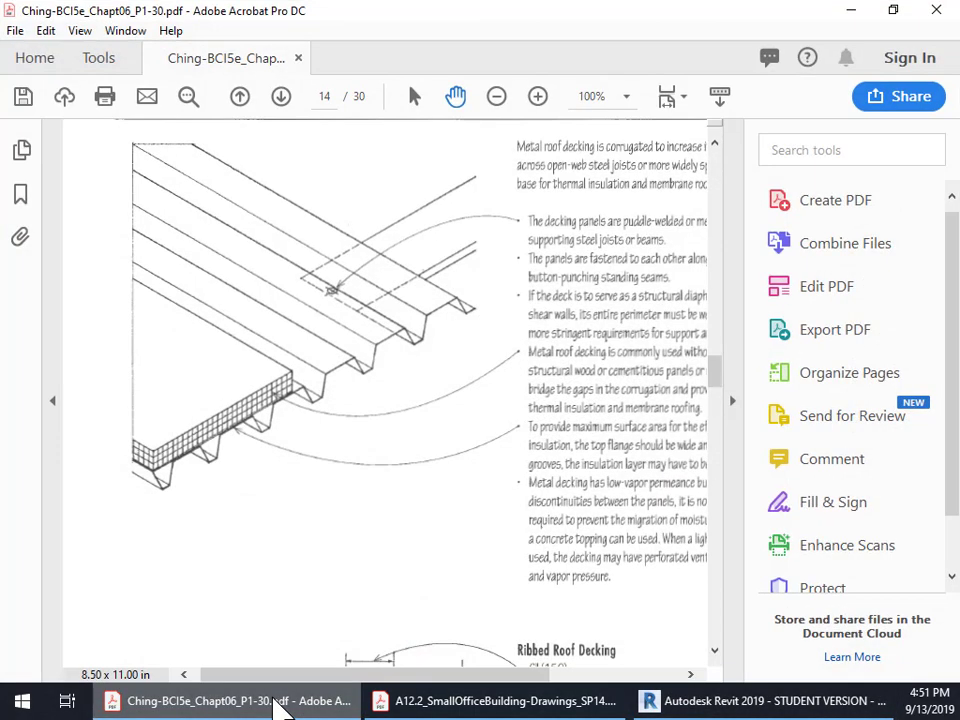
scroll(405, 446, "up", 3)
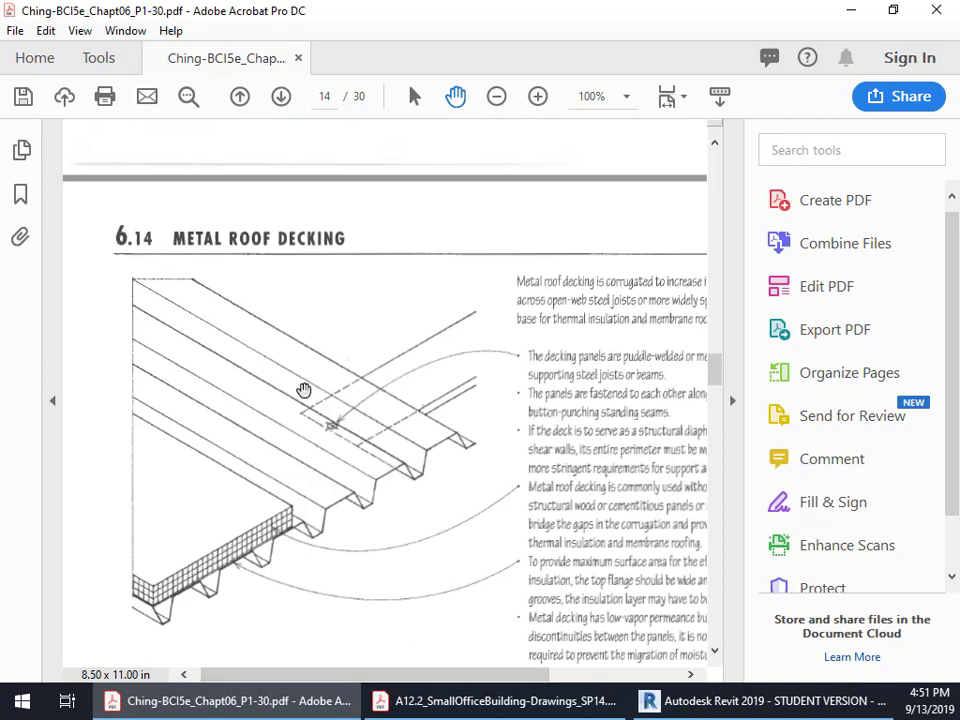
scroll(361, 524, "down", 3)
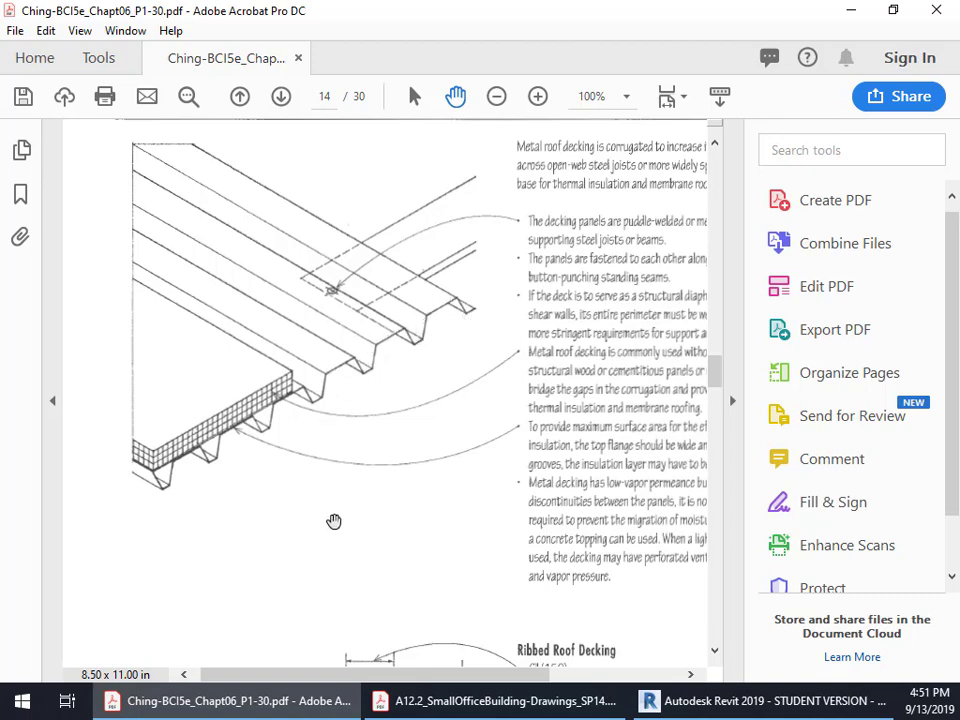
scroll(332, 519, "down", 3)
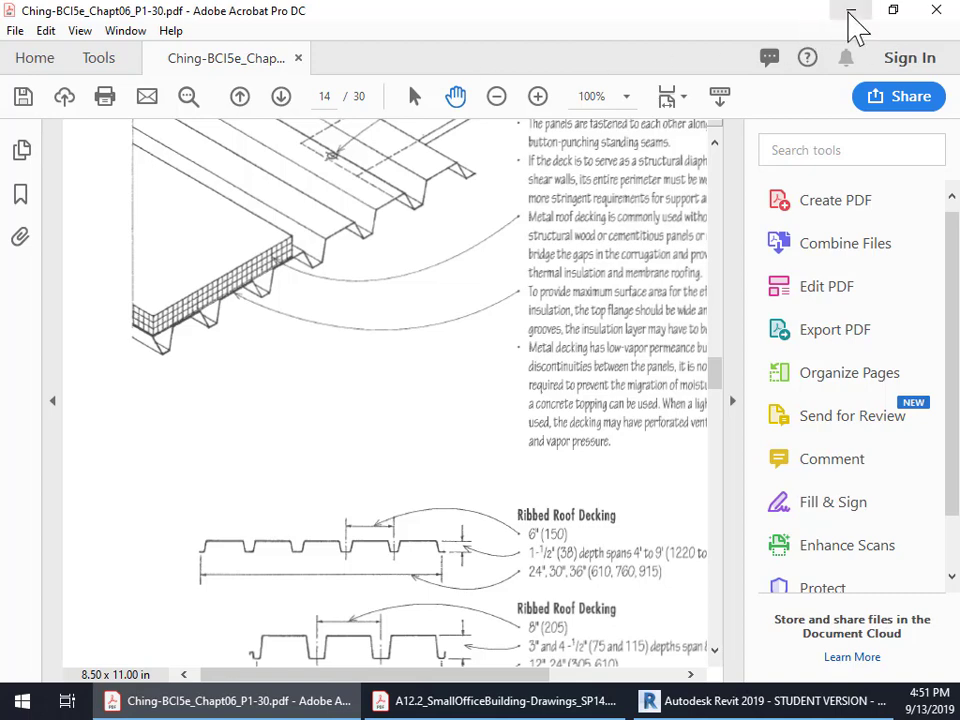
left_click(852, 14)
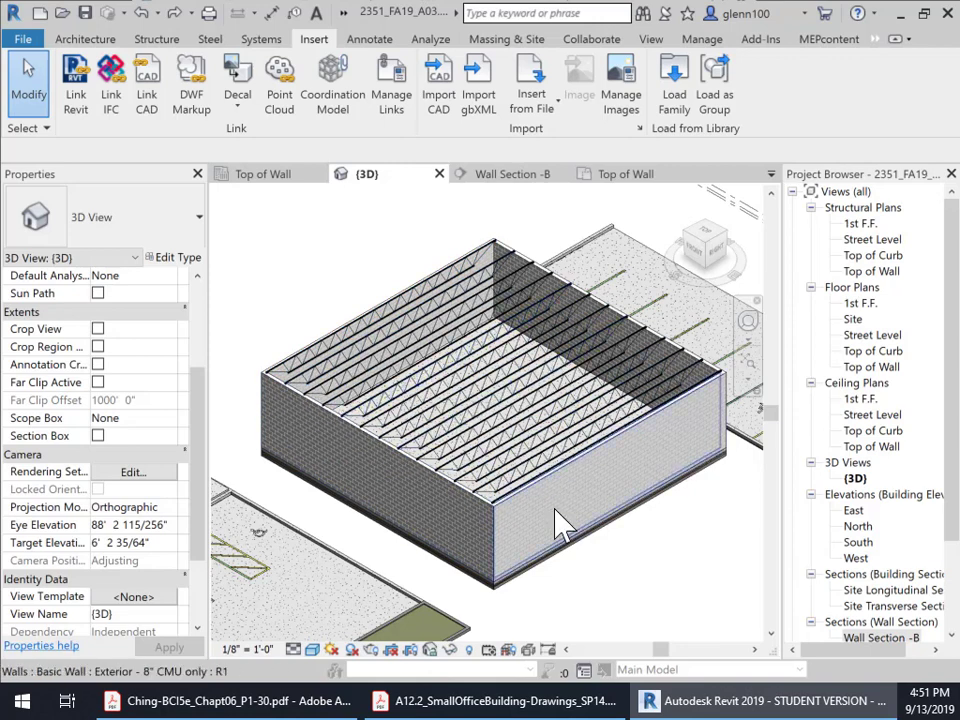
Examine in the Revit 3D view how the bar joist ends bear on top of the CMU wall.
scroll(487, 240, "up", 8)
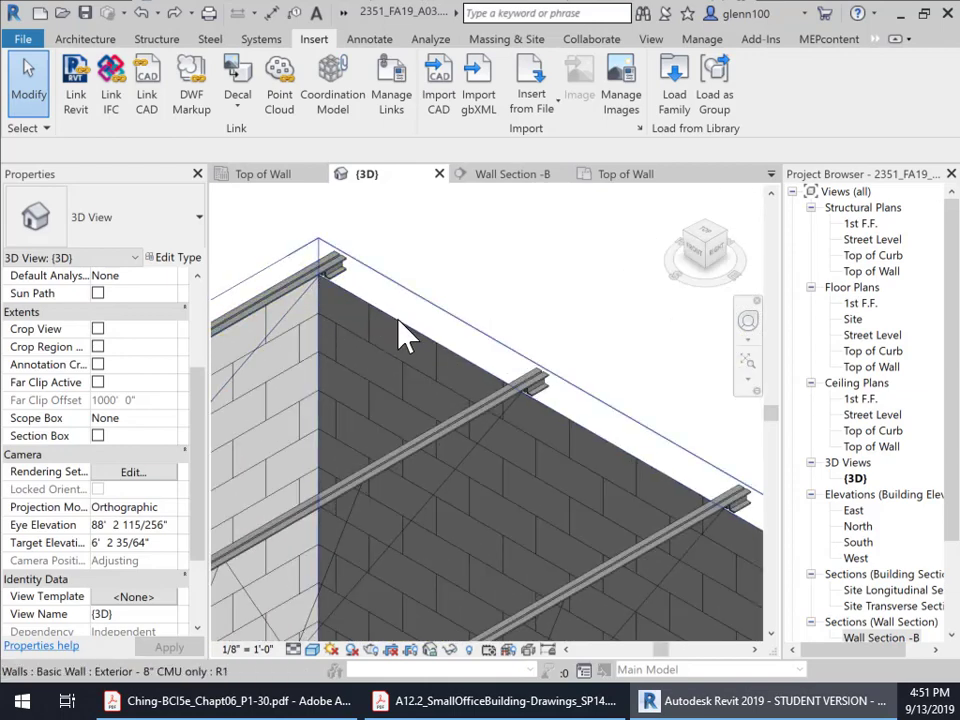
scroll(405, 396, "down", 2)
scroll(410, 396, "down", 2)
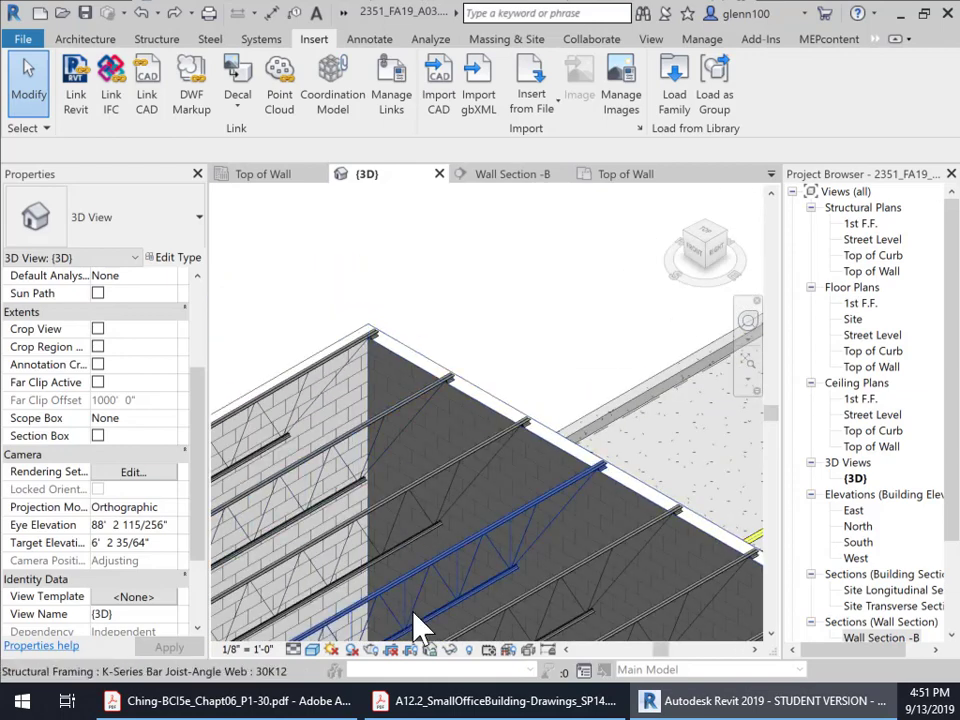
Switch to the Ching PDF and compare its parapet and flush-edge bearing wall details with the metal roof decking page.
left_click(300, 703)
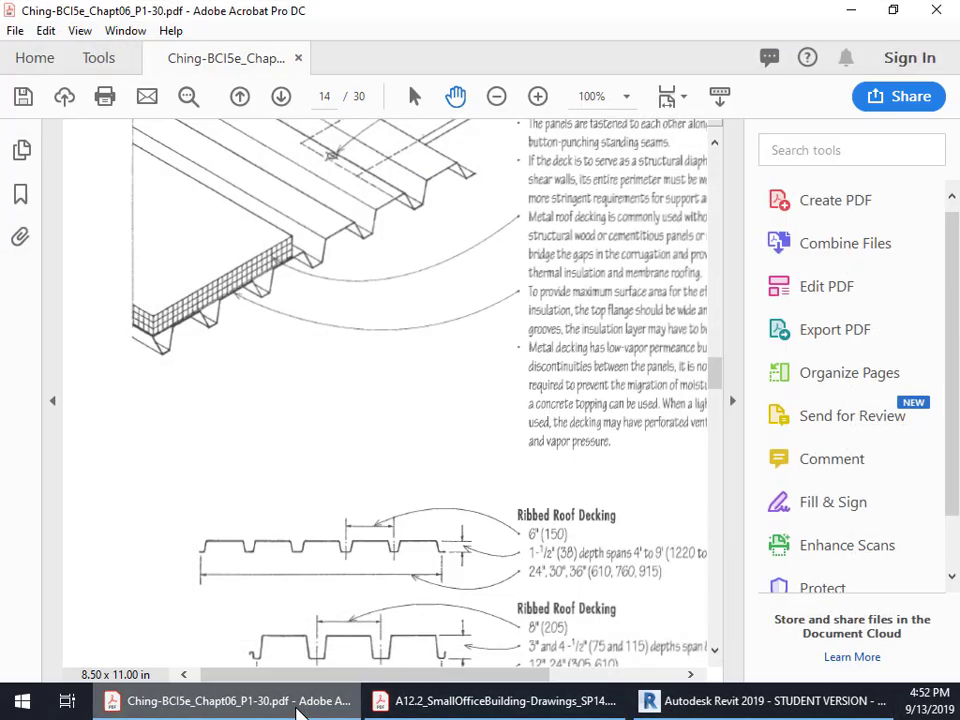
scroll(371, 418, "up", 10)
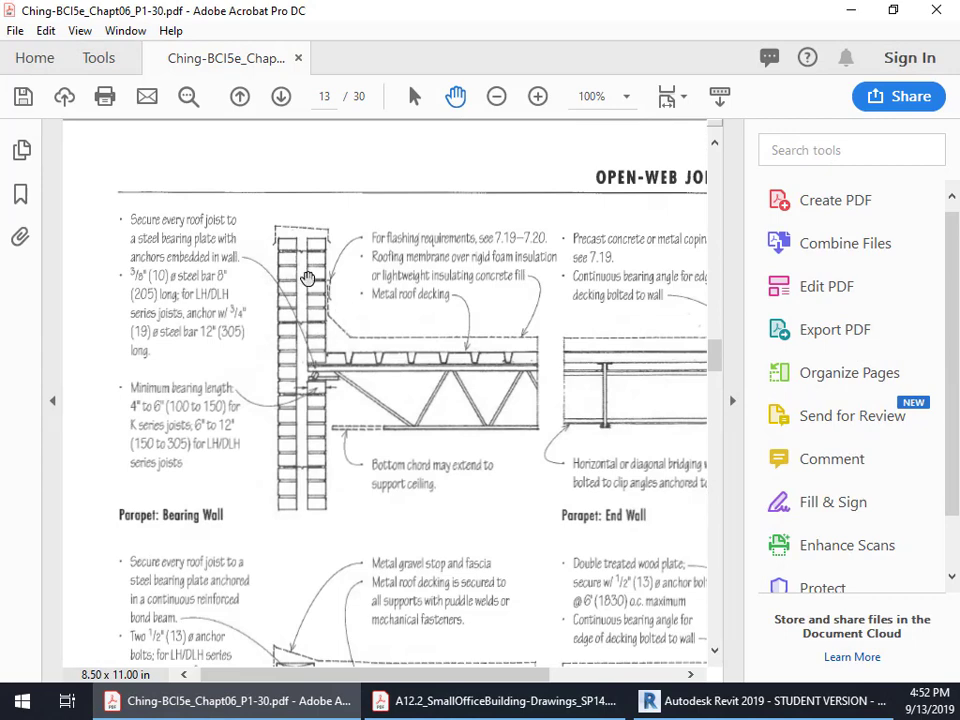
scroll(293, 483, "down", 5)
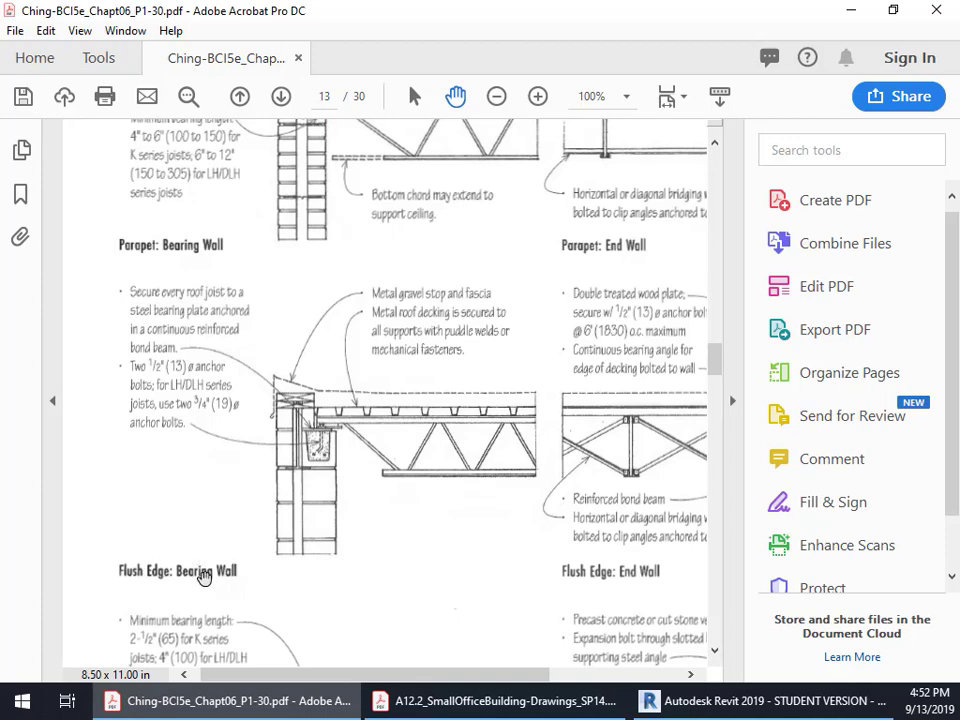
scroll(385, 472, "up", 5)
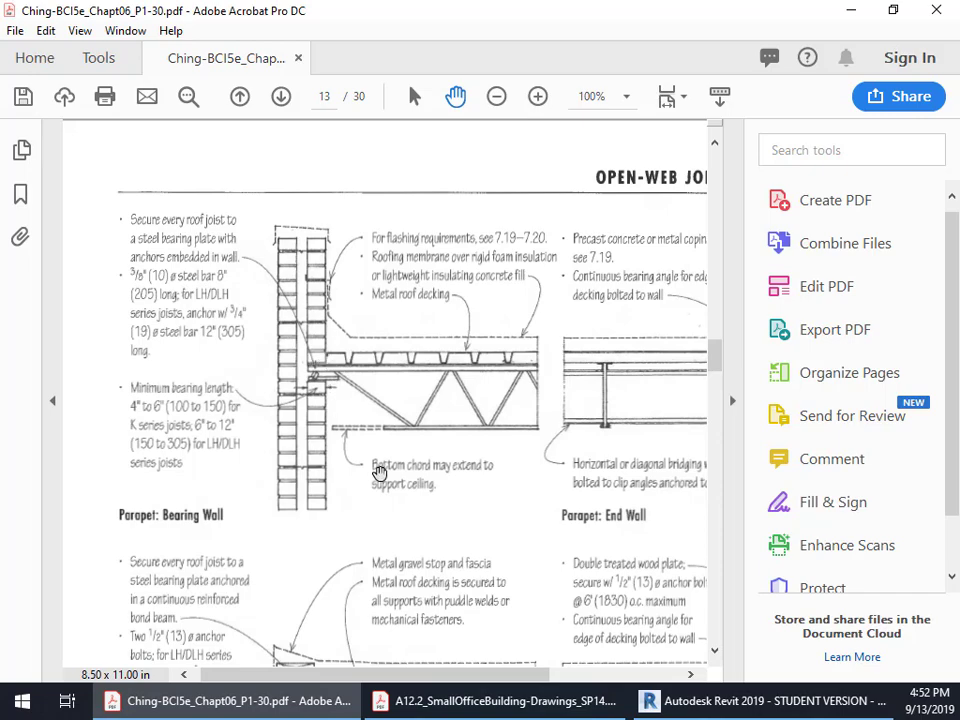
scroll(379, 473, "down", 10)
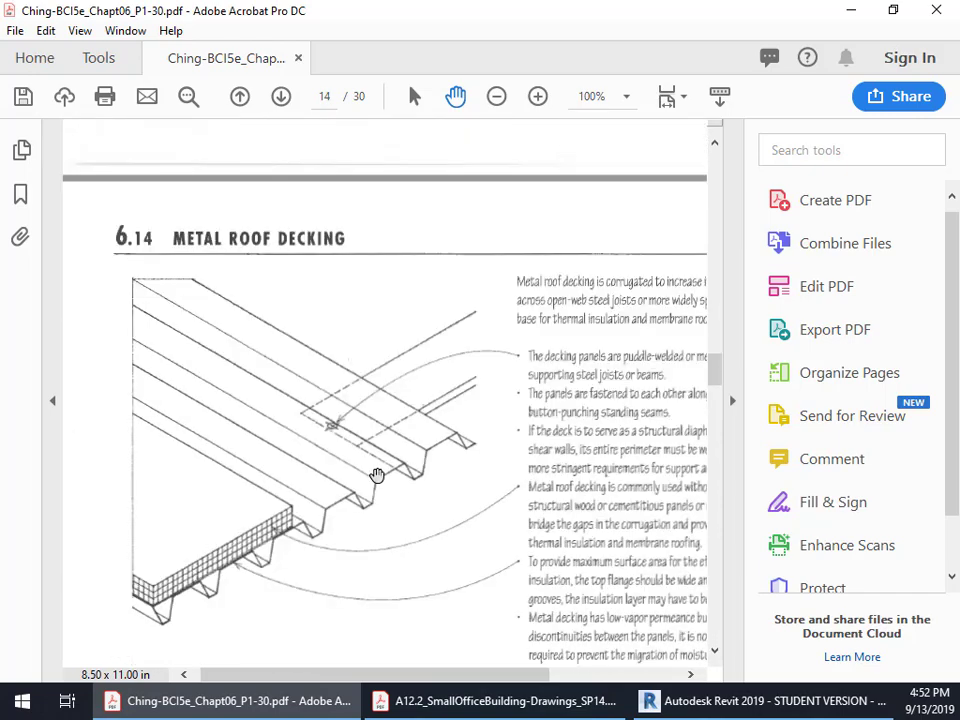
scroll(376, 475, "down", 5)
scroll(376, 475, "up", 5)
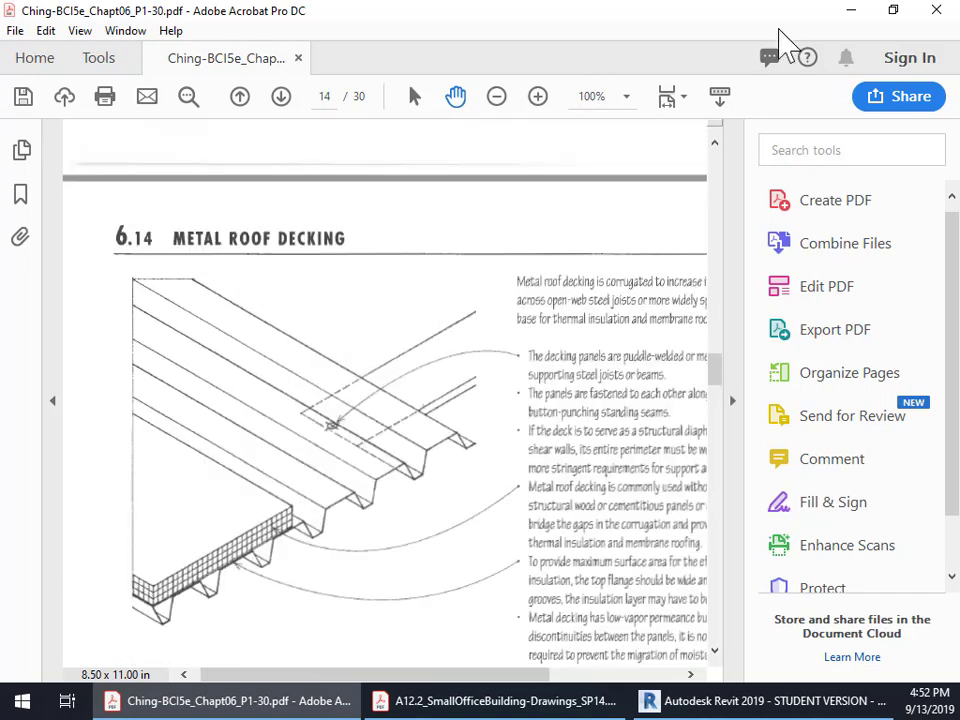
left_click(857, 11)
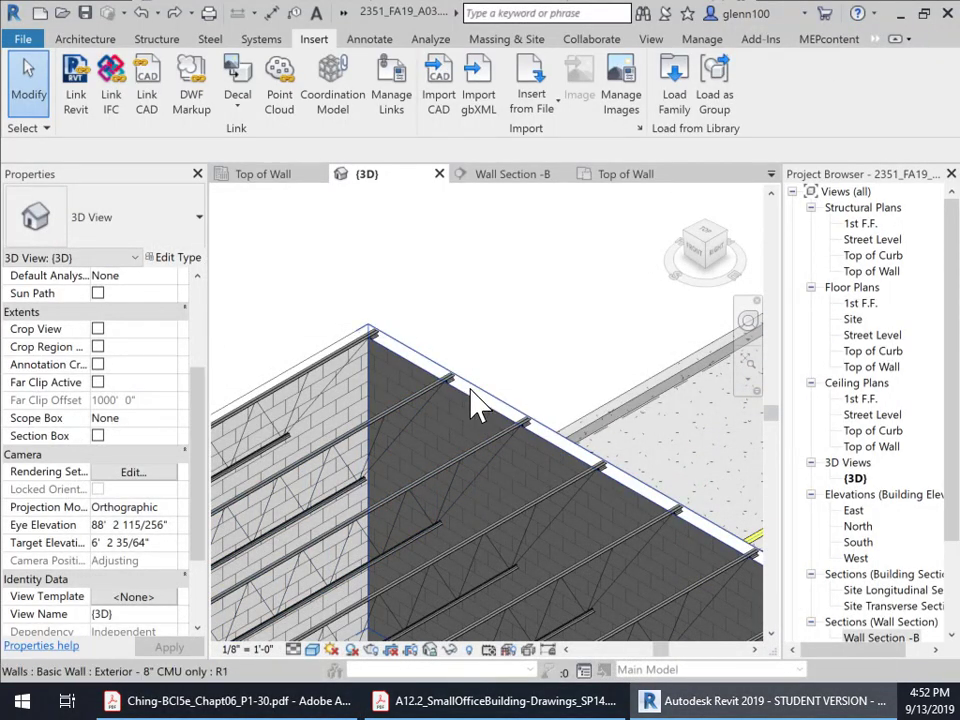
Open the East elevation, fit all visible objects in the view and leave the wall deselected.
left_click(478, 405)
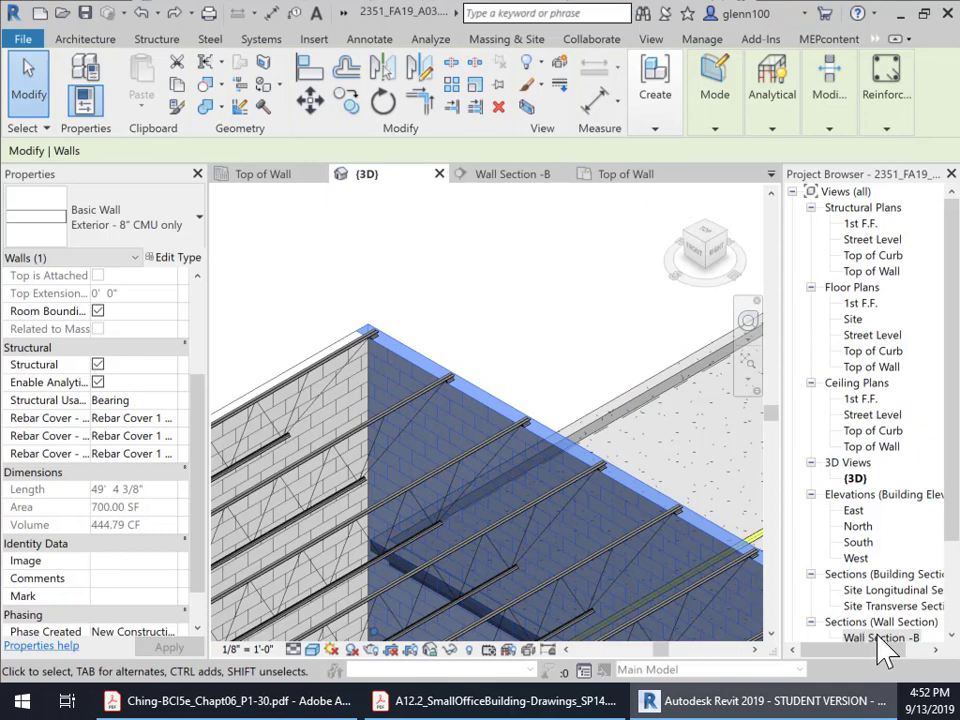
scroll(880, 640, "down", 2)
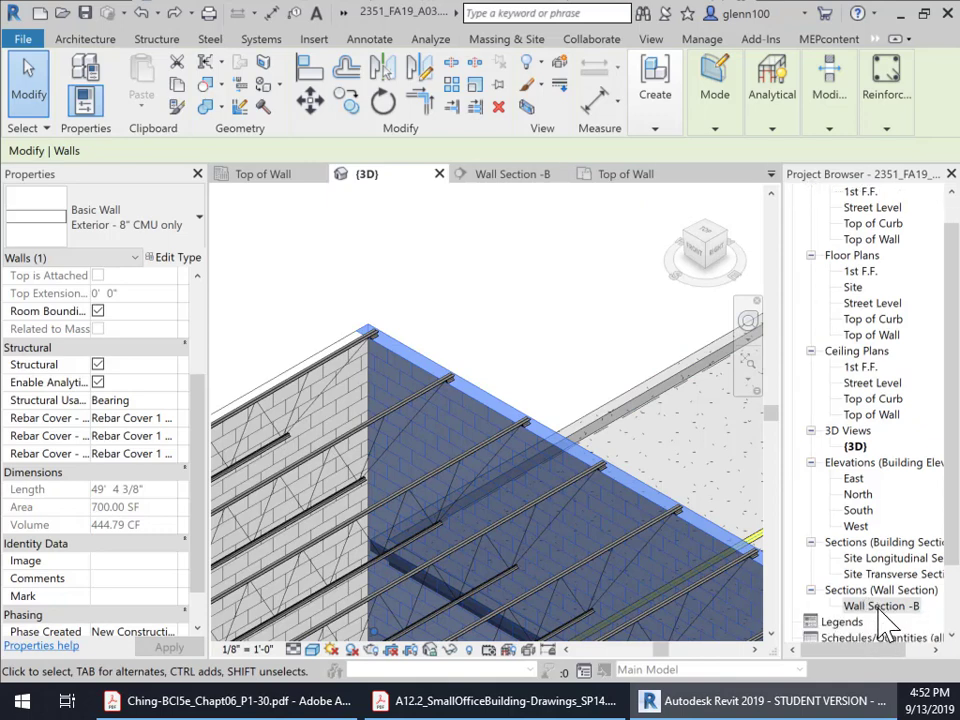
double_click(854, 480)
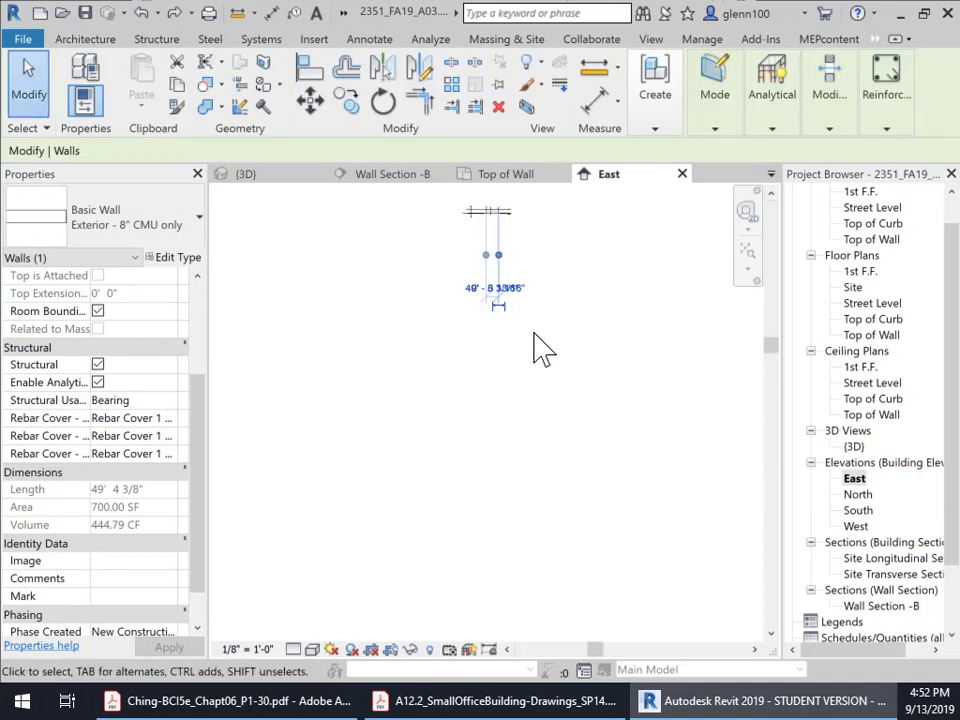
left_click(752, 258)
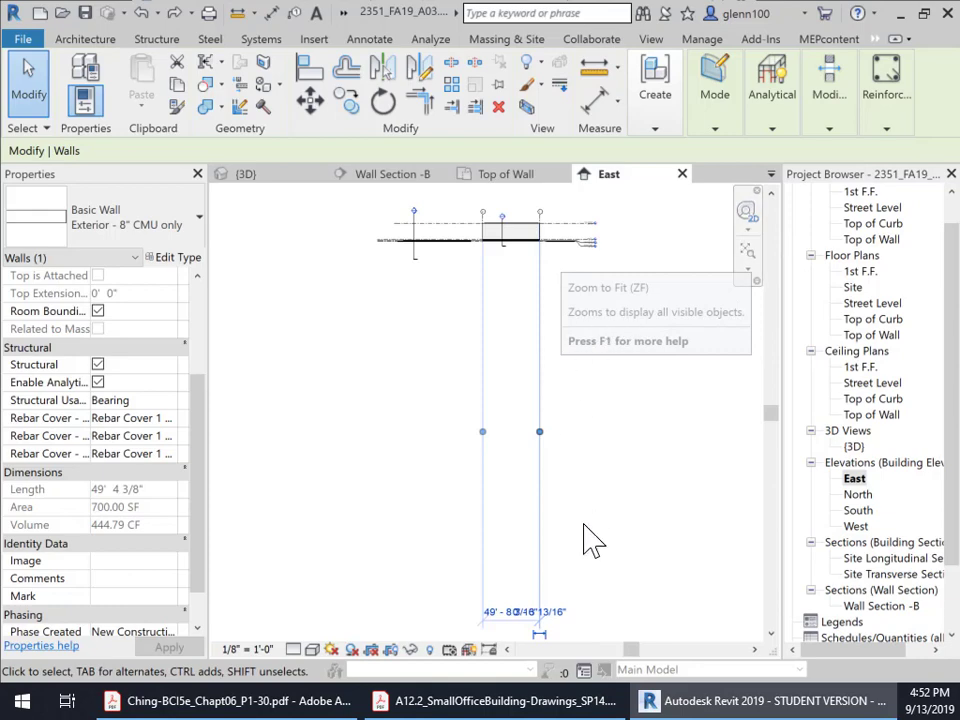
middle_click_drag(555, 369, 590, 432)
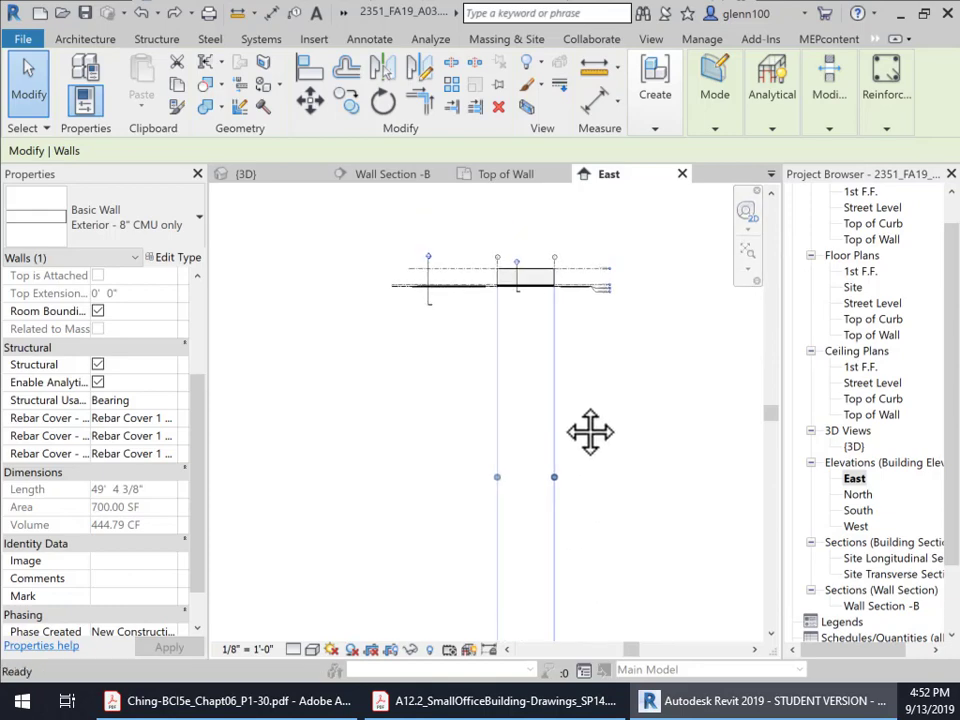
middle_click_drag(617, 514, 599, 389)
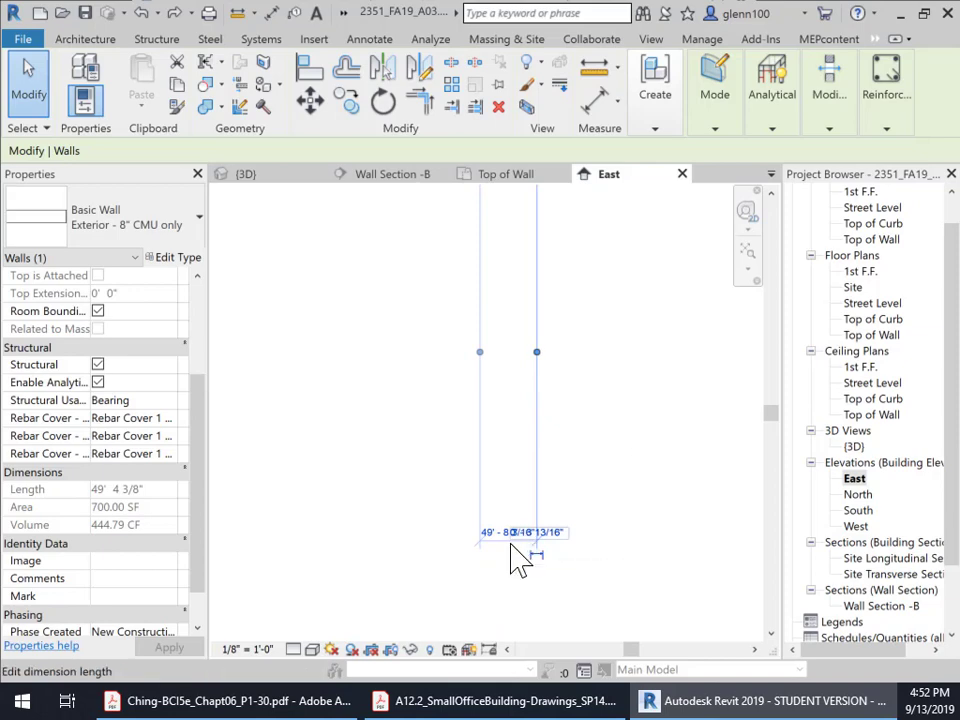
middle_click_drag(510, 439, 512, 685)
scroll(531, 407, "up", 5)
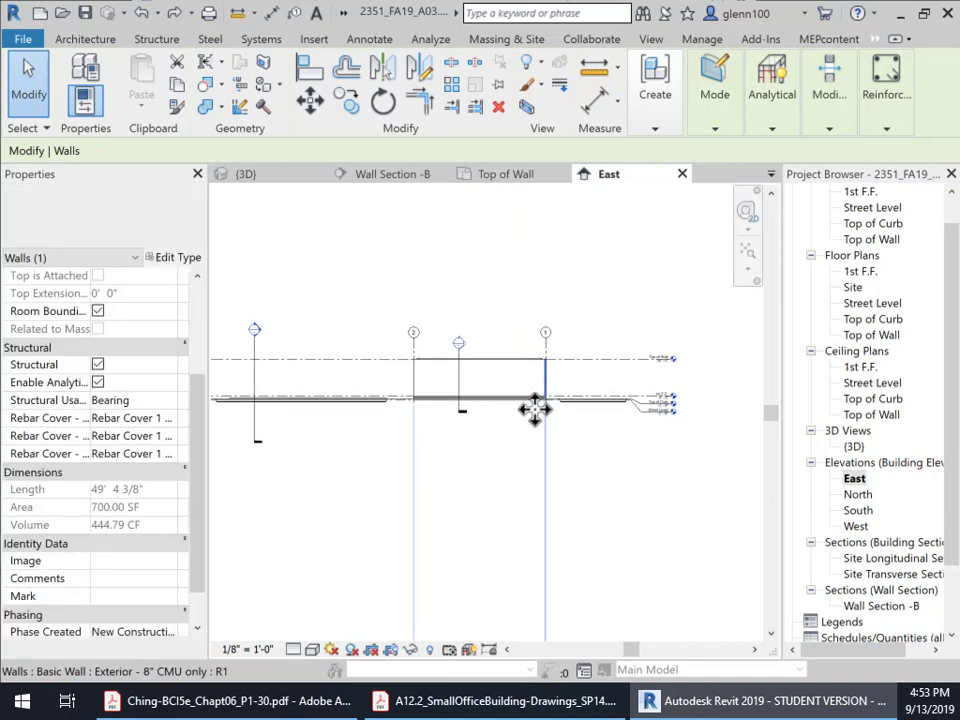
left_click(613, 457)
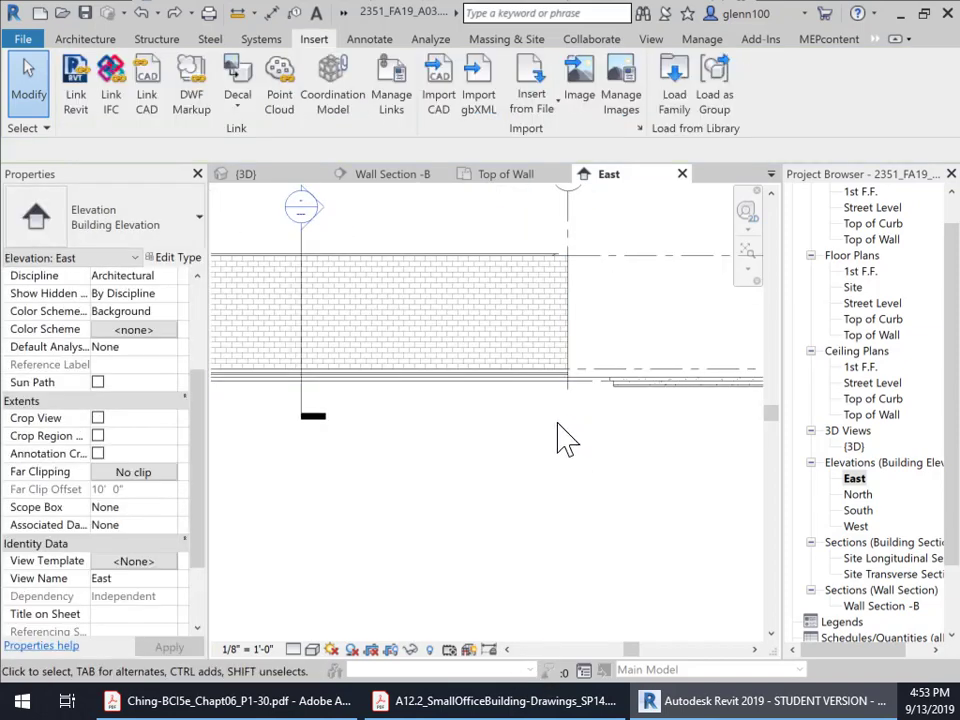
Copy the Top of Wall level straight up by 24" in the East elevation.
middle_click_drag(593, 469, 390, 538)
scroll(553, 542, "down", 2)
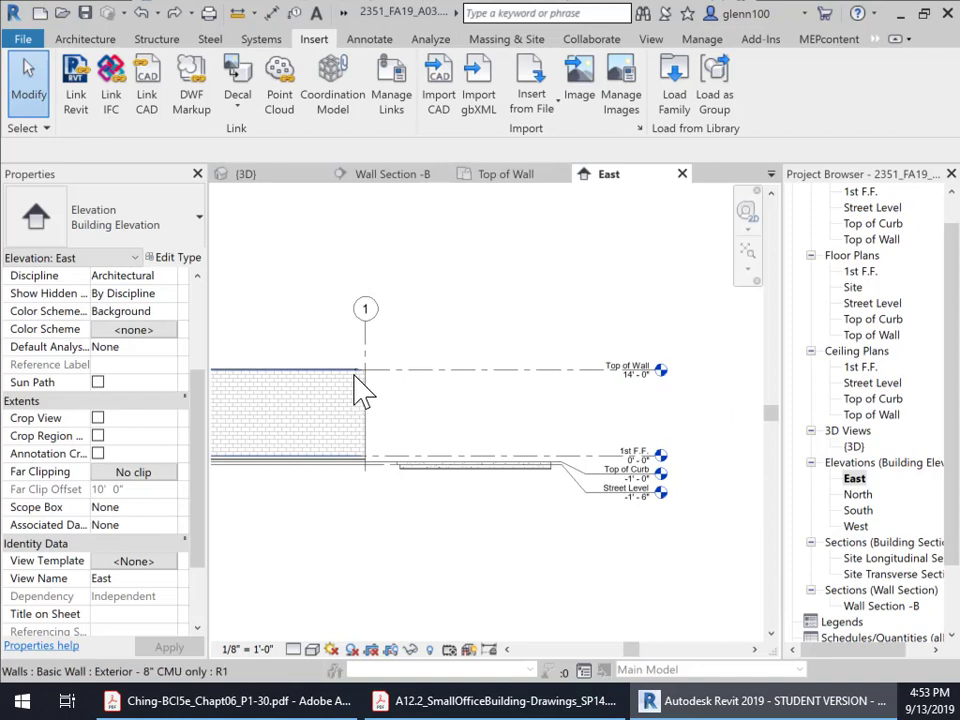
middle_click_drag(502, 405, 503, 454)
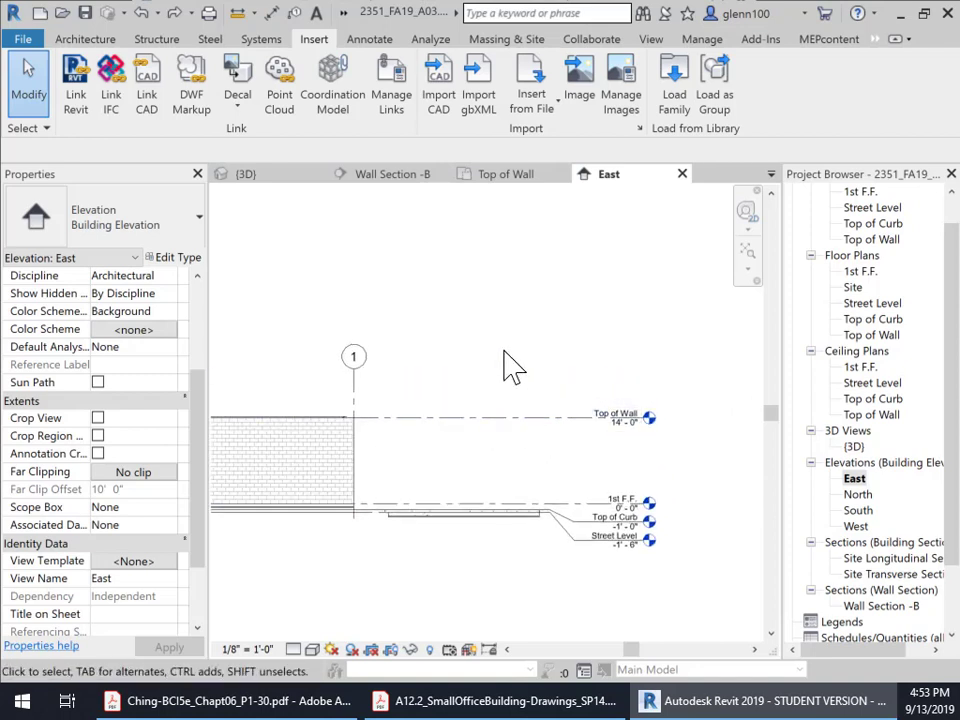
scroll(548, 345, "down", 2)
middle_click_drag(540, 330, 690, 315)
scroll(680, 310, "down", 1)
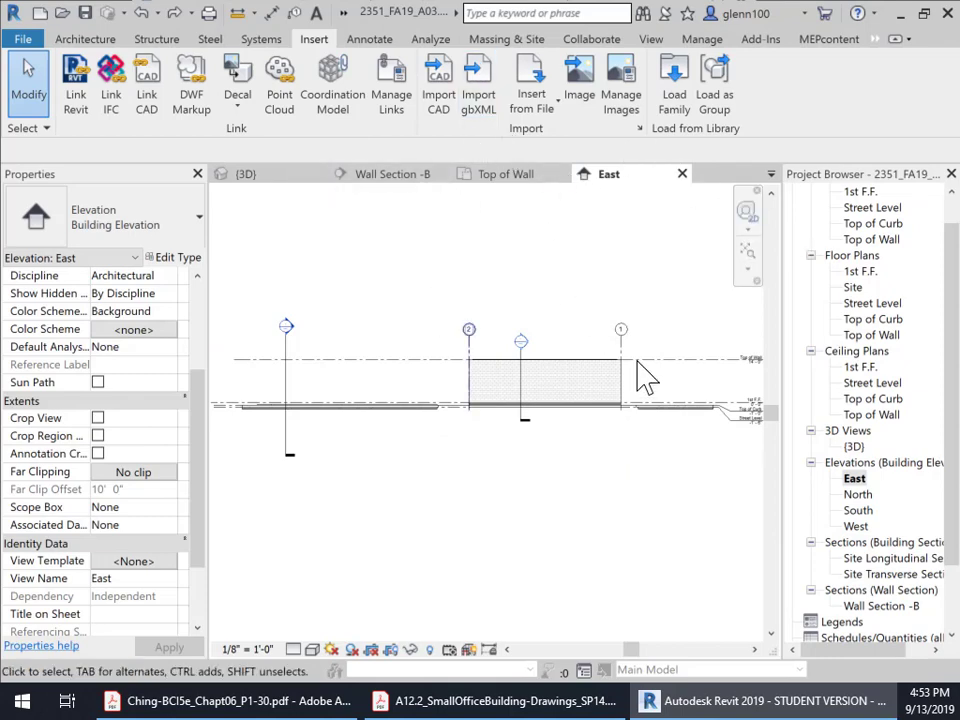
left_click(670, 378)
middle_click_drag(658, 388, 530, 440)
scroll(530, 440, "up", 4)
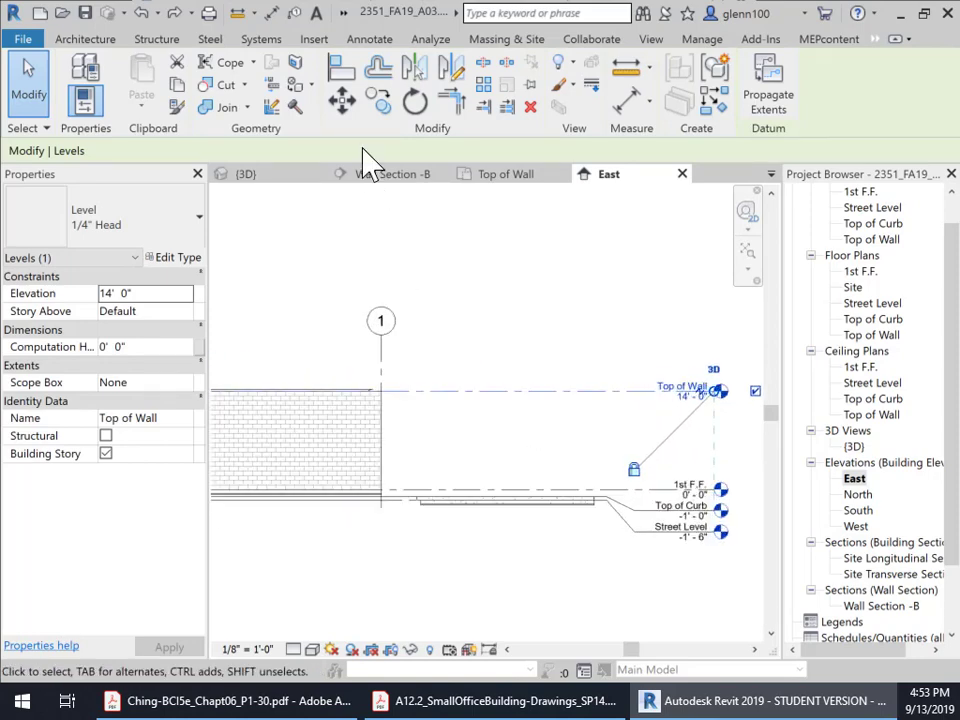
left_click(378, 100)
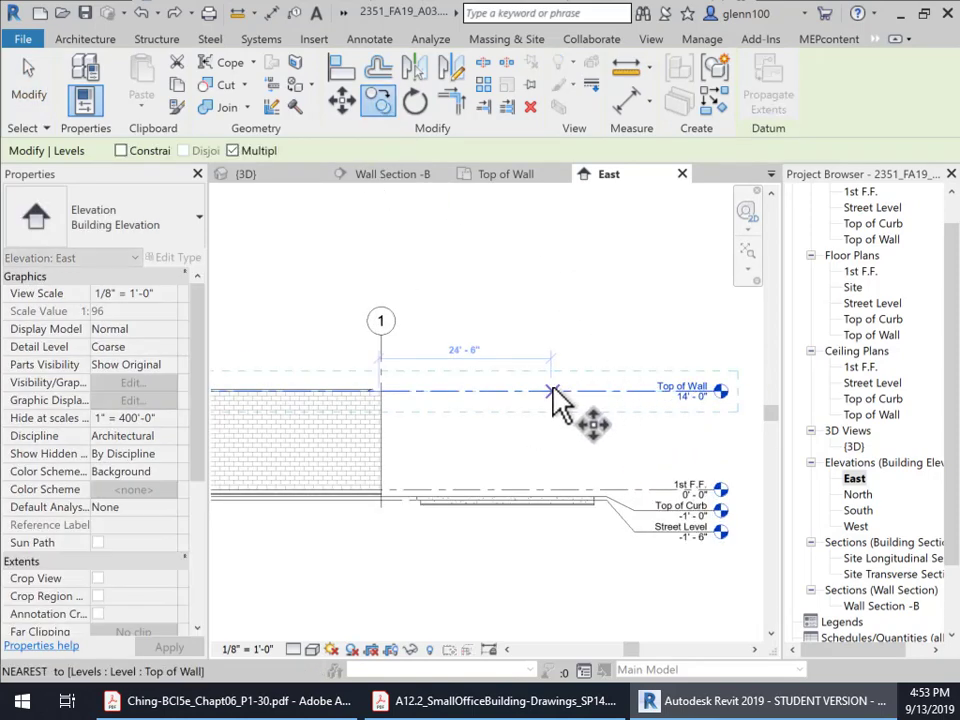
left_click(561, 396)
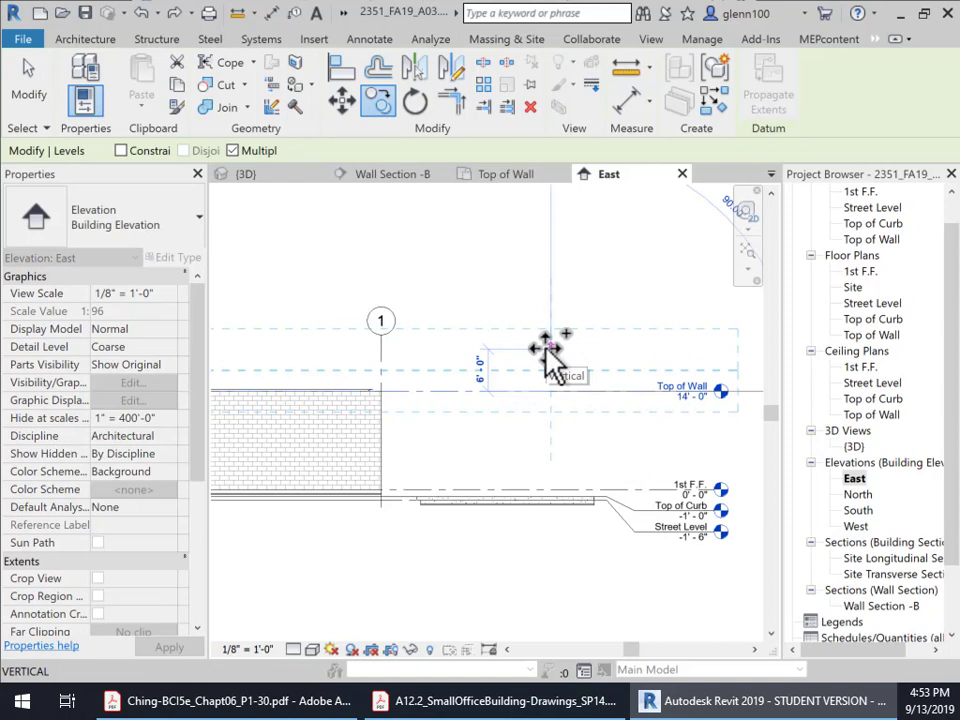
type("24")
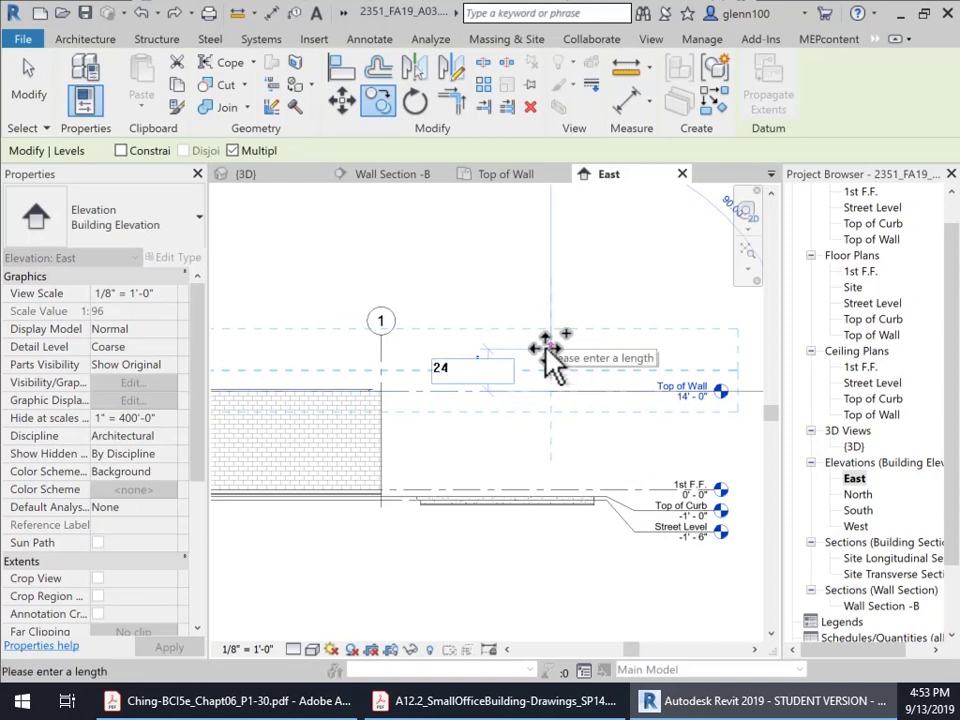
type("\"")
key("Return")
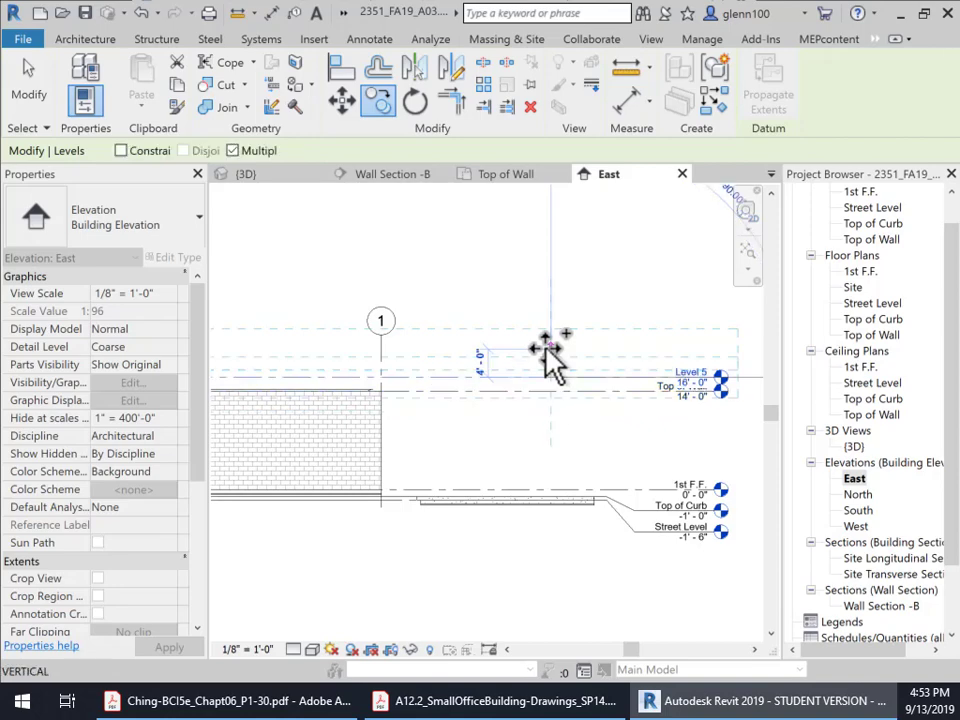
left_click(671, 418)
key("Escape")
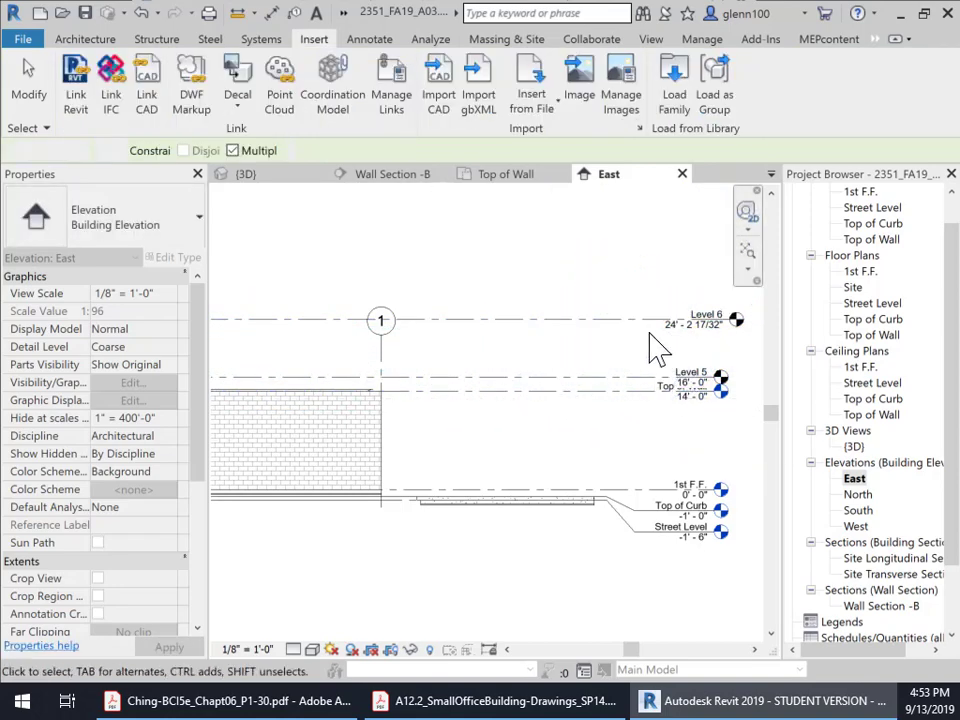
left_click(621, 320)
key("Delete")
Add an elbow to the new level above Top of Wall, with its bend point pulled inward and its head lowered.
scroll(700, 390, "up", 4)
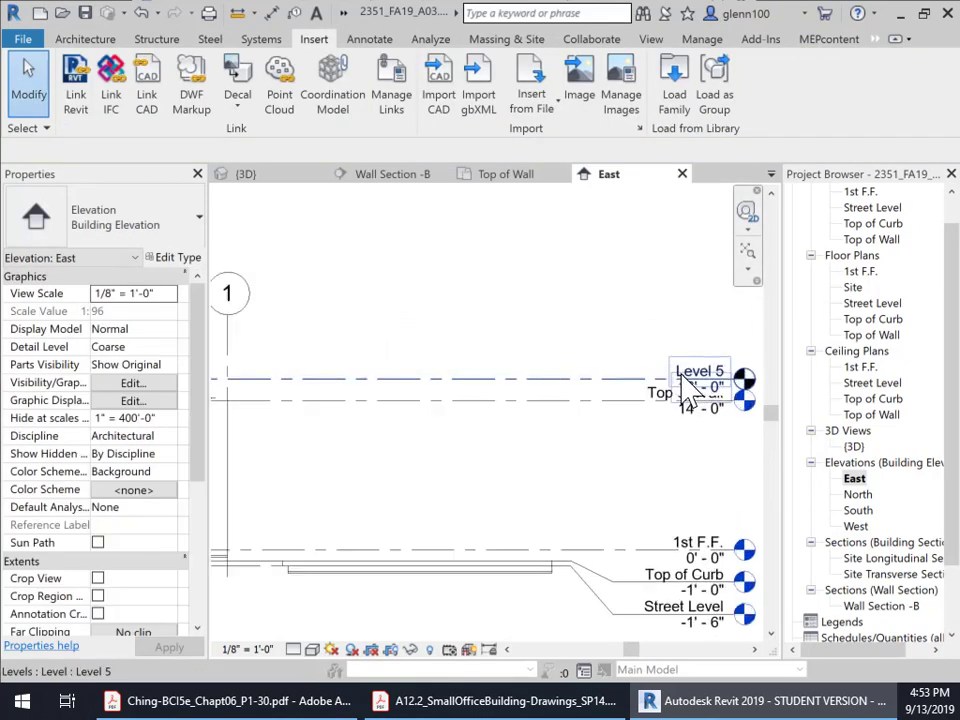
left_click(703, 390)
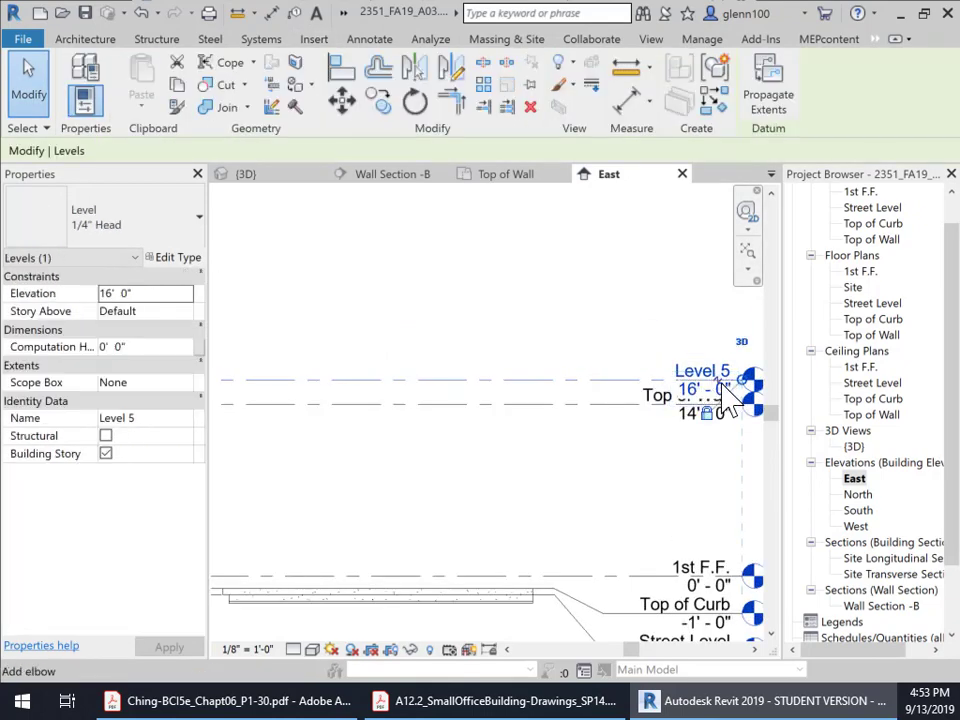
left_click_drag(718, 386, 554, 380)
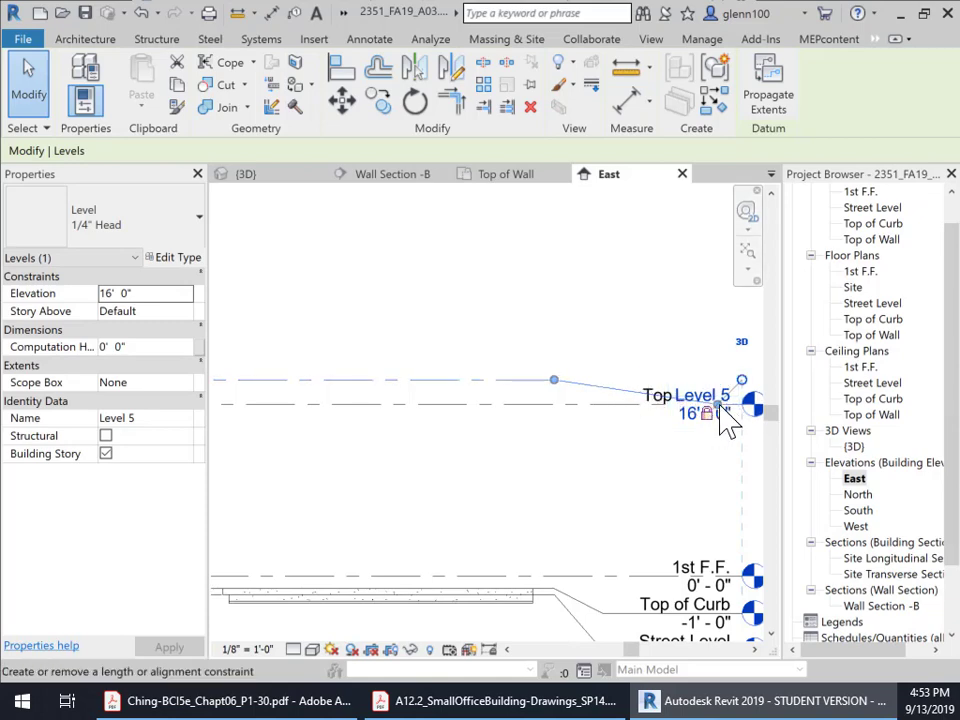
left_click(656, 456)
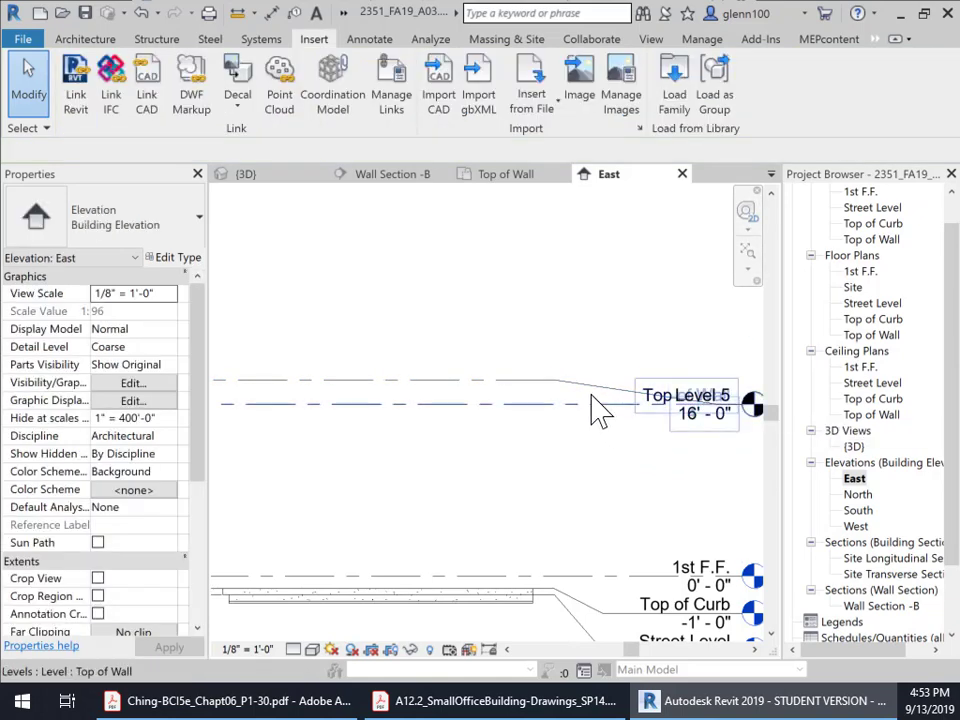
Raise the head of the new 16'-0" level above its line so its label clears the Top of Wall label.
left_click(605, 410)
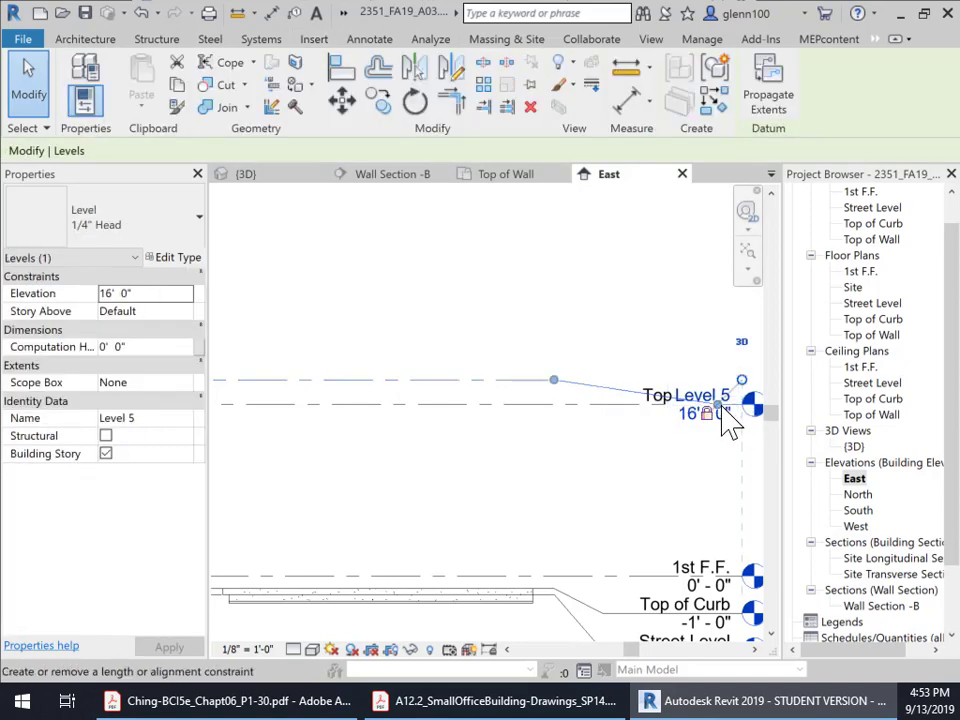
scroll(730, 415, "up", 3)
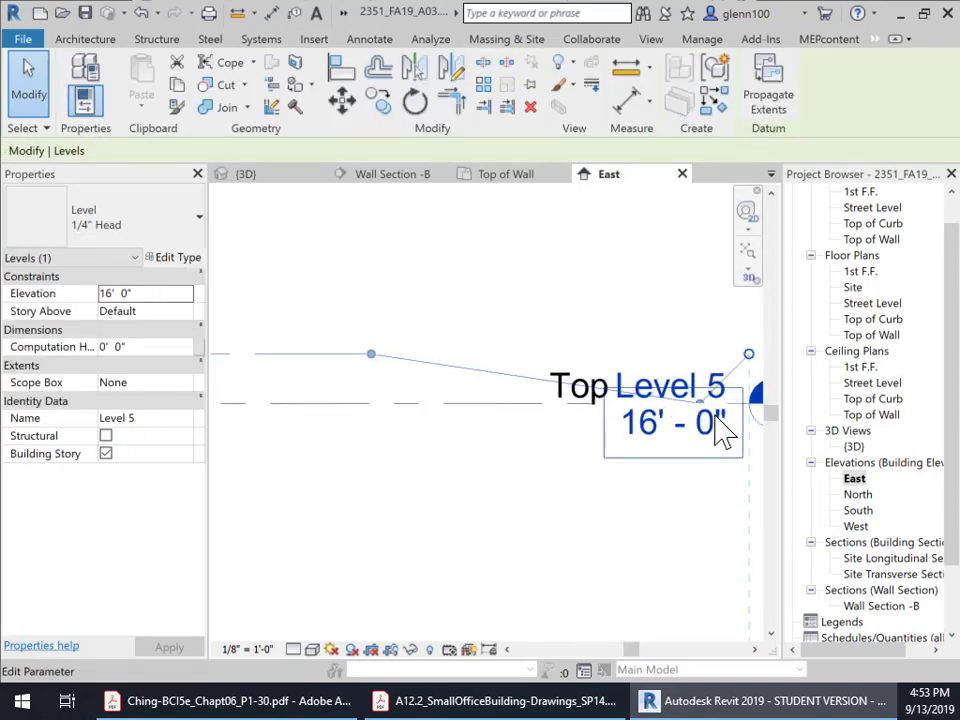
left_click_drag(702, 406, 607, 298)
scroll(589, 418, "down", 5)
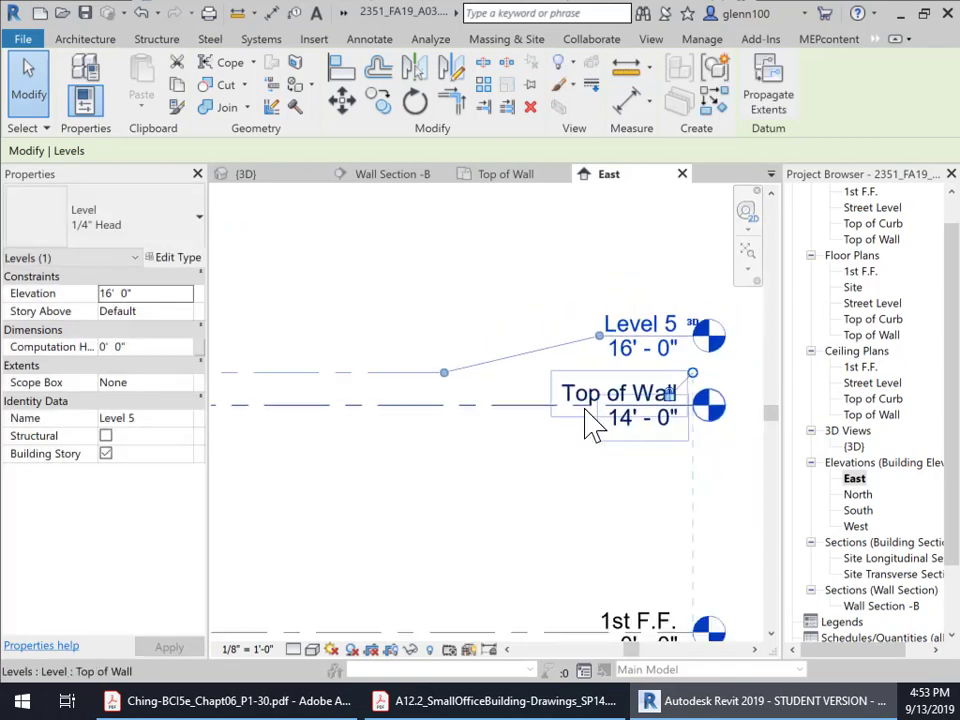
left_click(570, 488)
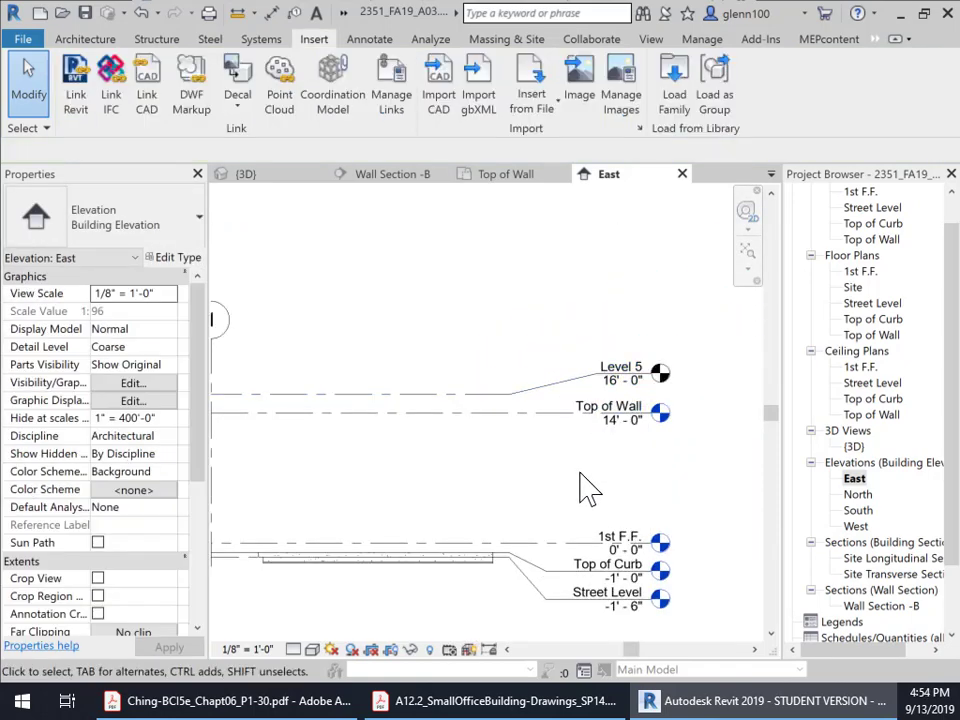
Pull the upper bend point of the 16'-0" level inward, steepening its elbow to match the bends of the lower levels.
left_click(636, 388)
left_click(565, 384)
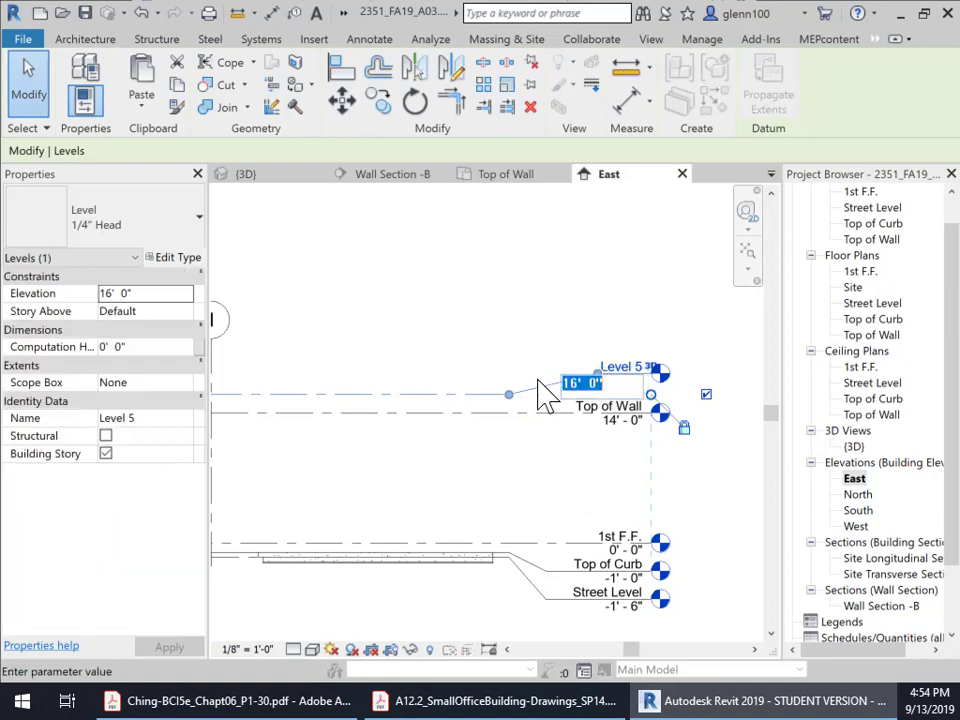
left_click(564, 333)
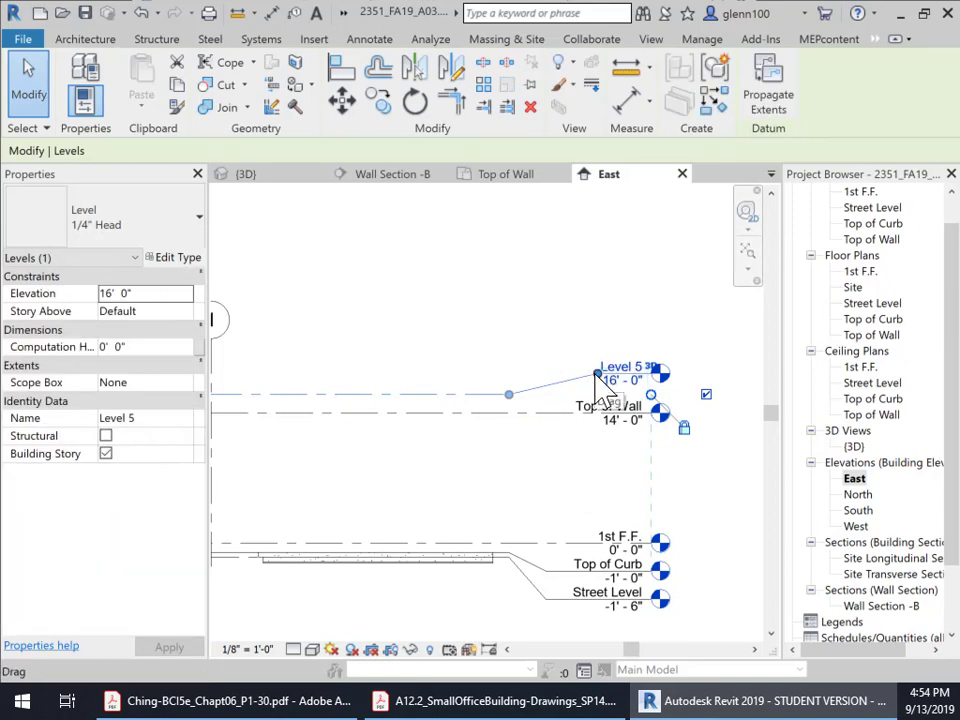
left_click_drag(597, 377, 552, 385)
left_click(490, 338)
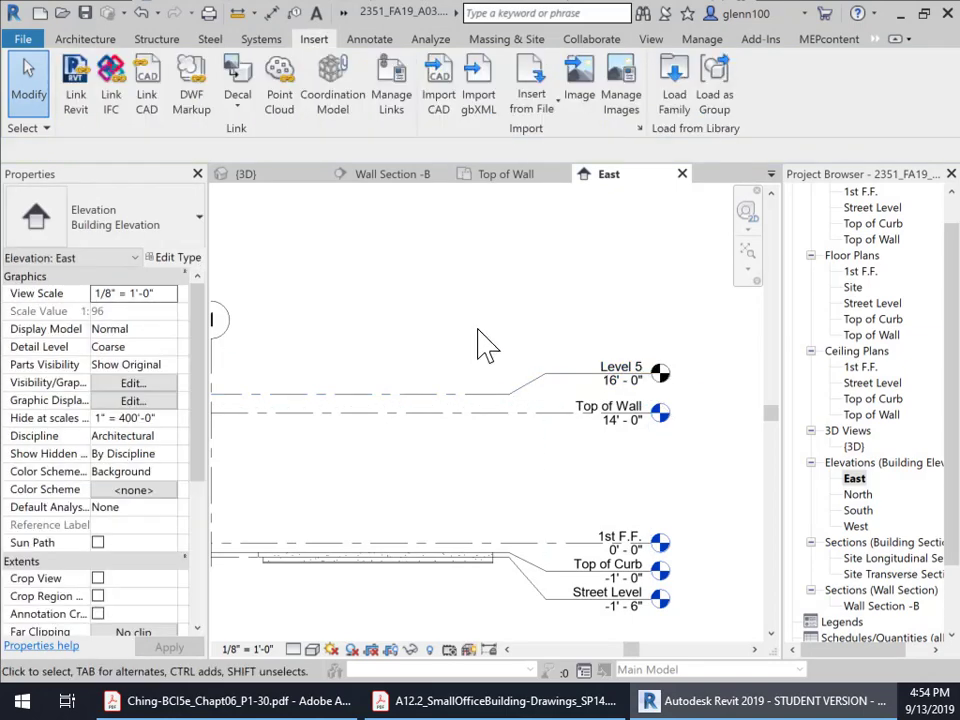
Rename the 16'-0" level Top of Parapet.
scroll(482, 343, "down", 1)
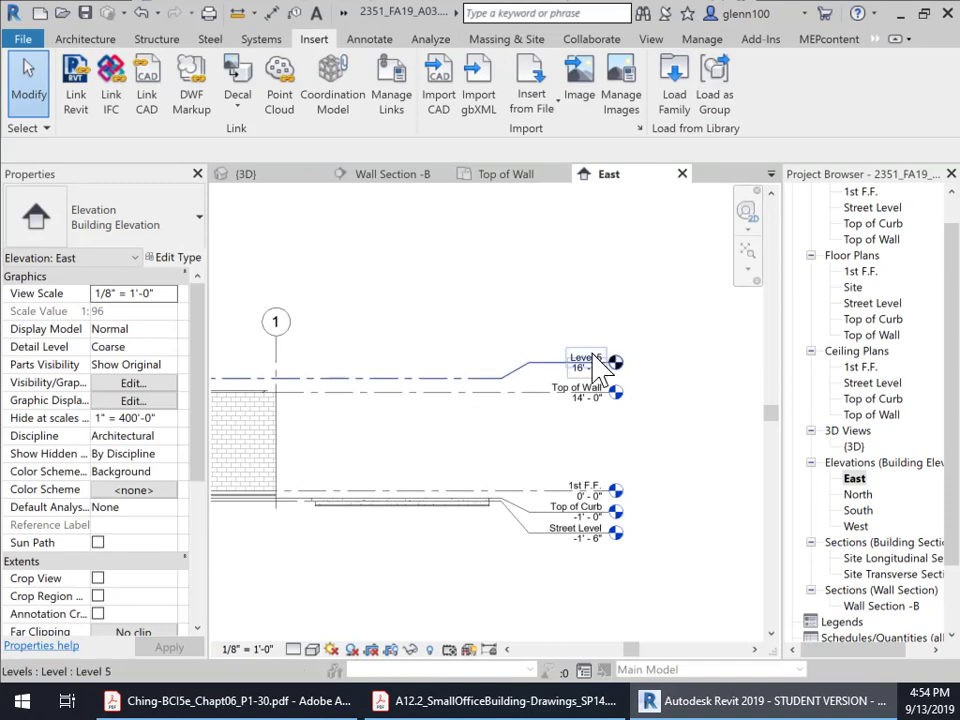
left_click(598, 368)
key("Escape")
scroll(598, 364, "up", 3)
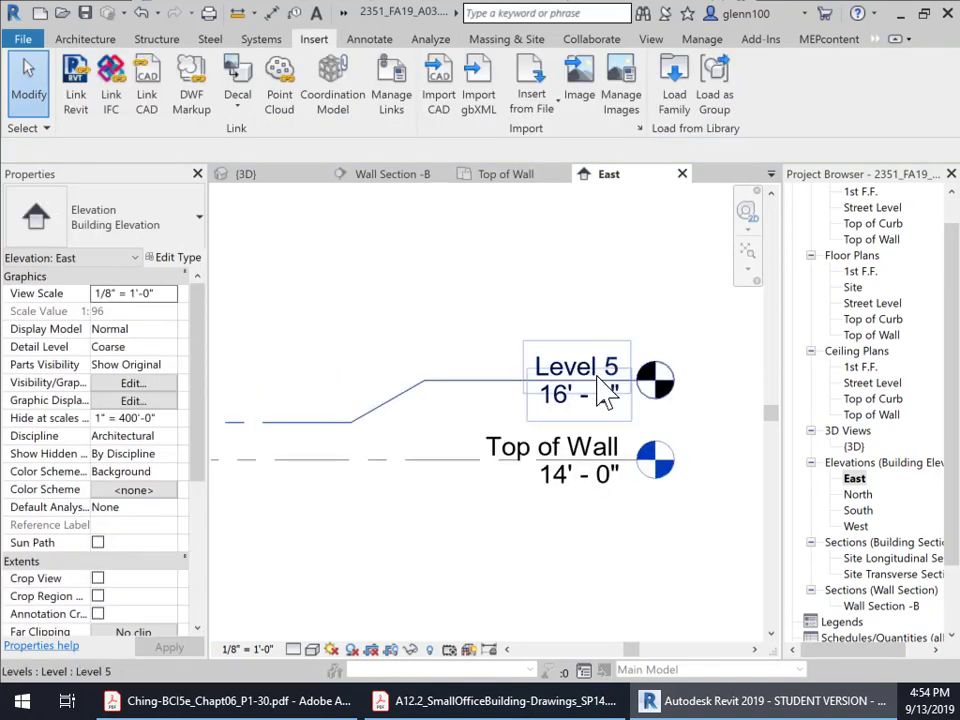
left_click(598, 388)
left_click(598, 388)
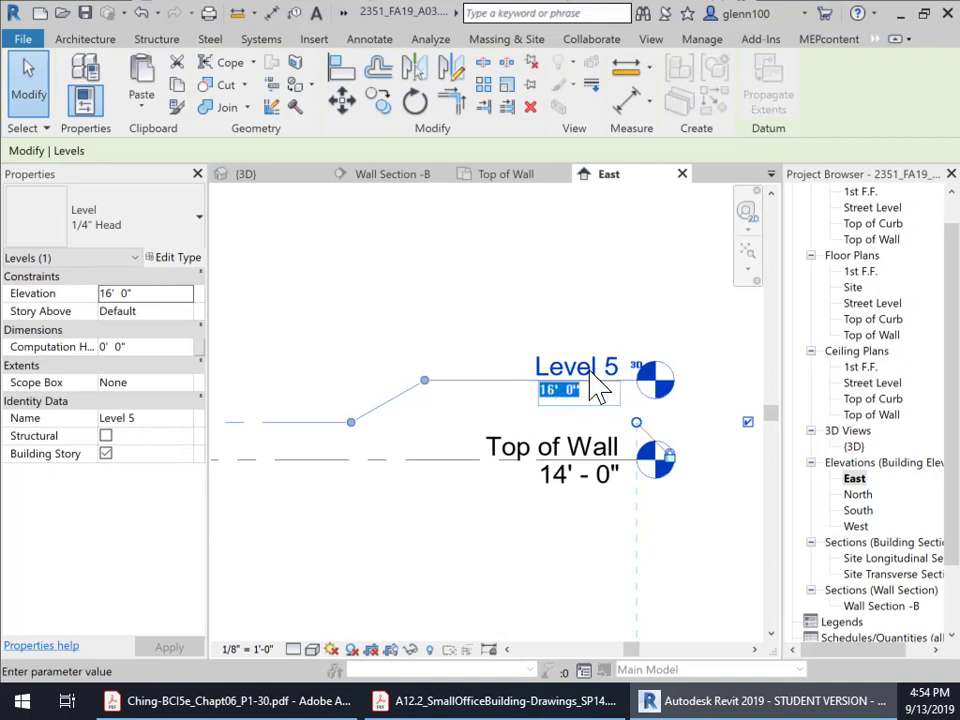
left_click(580, 367)
left_click(575, 365)
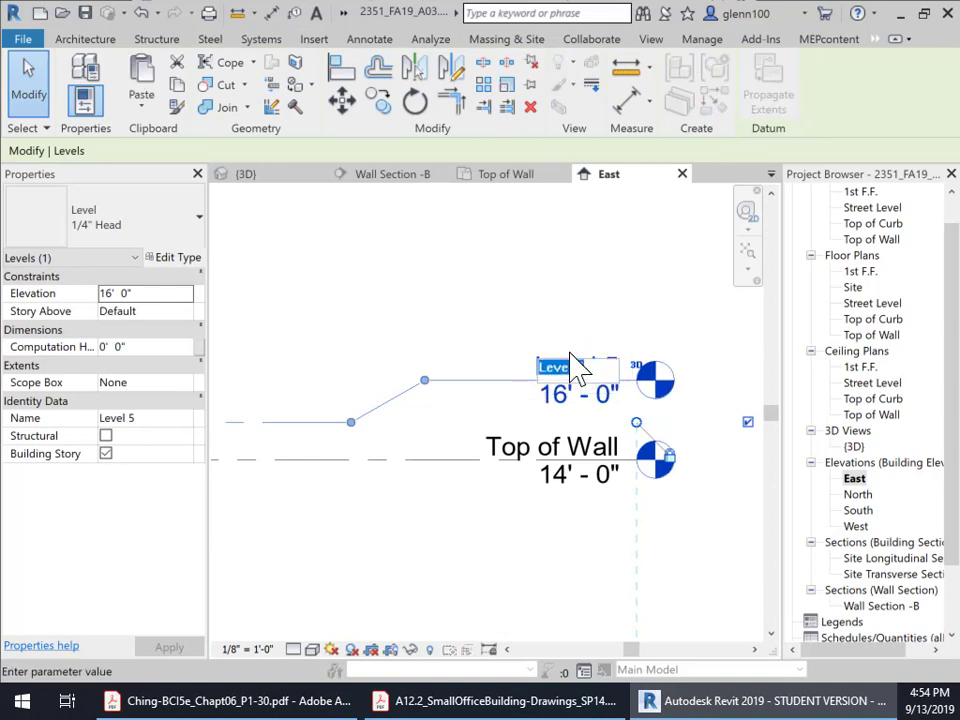
type("Top of")
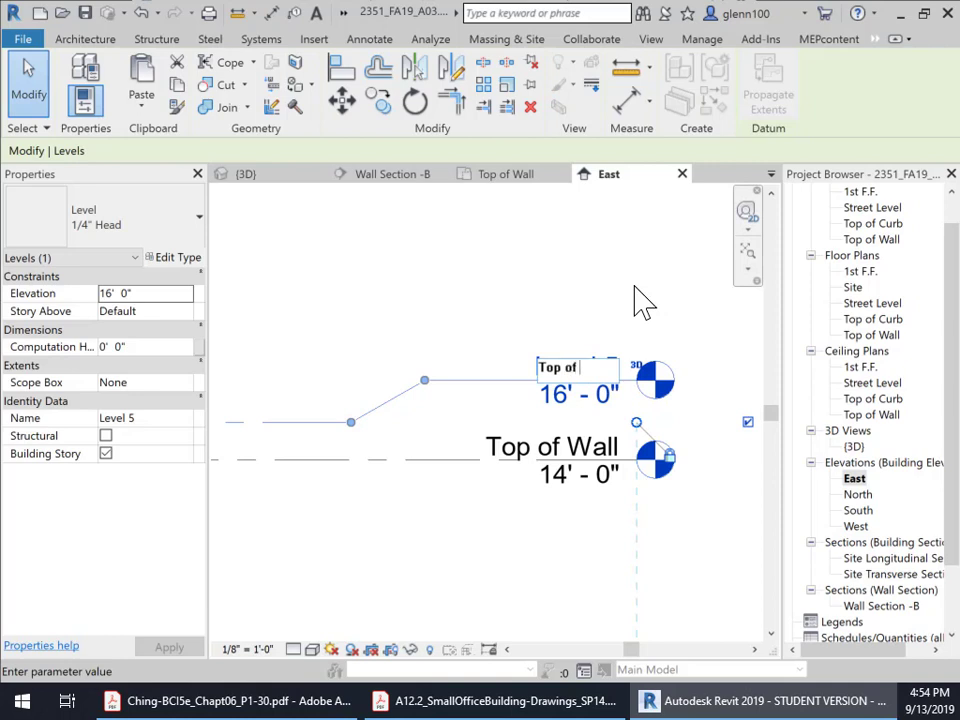
type(" Parapet")
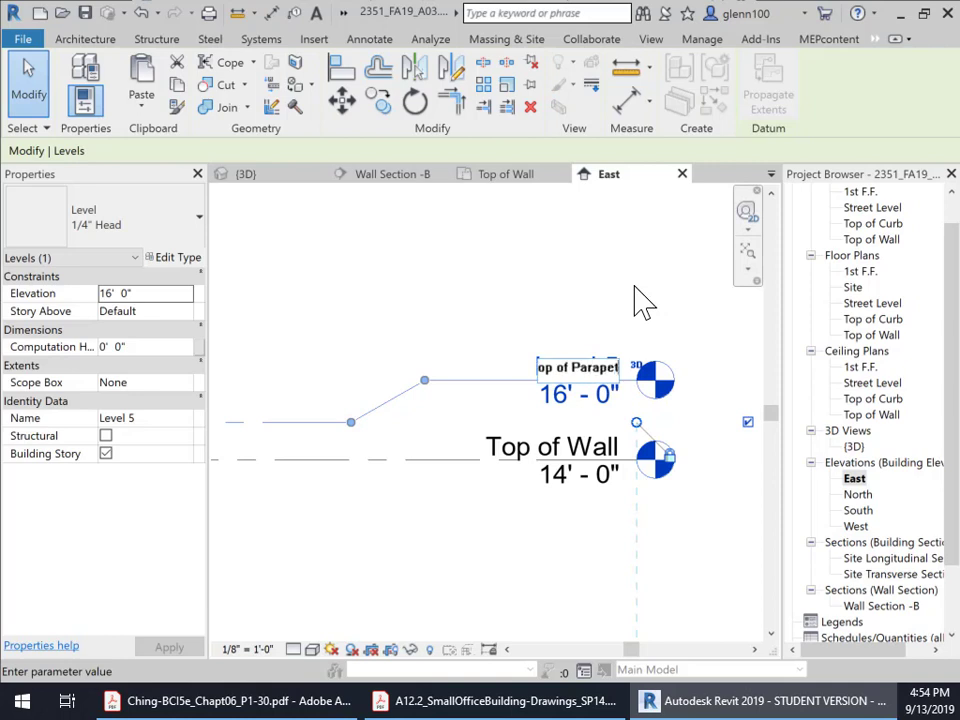
key("Return")
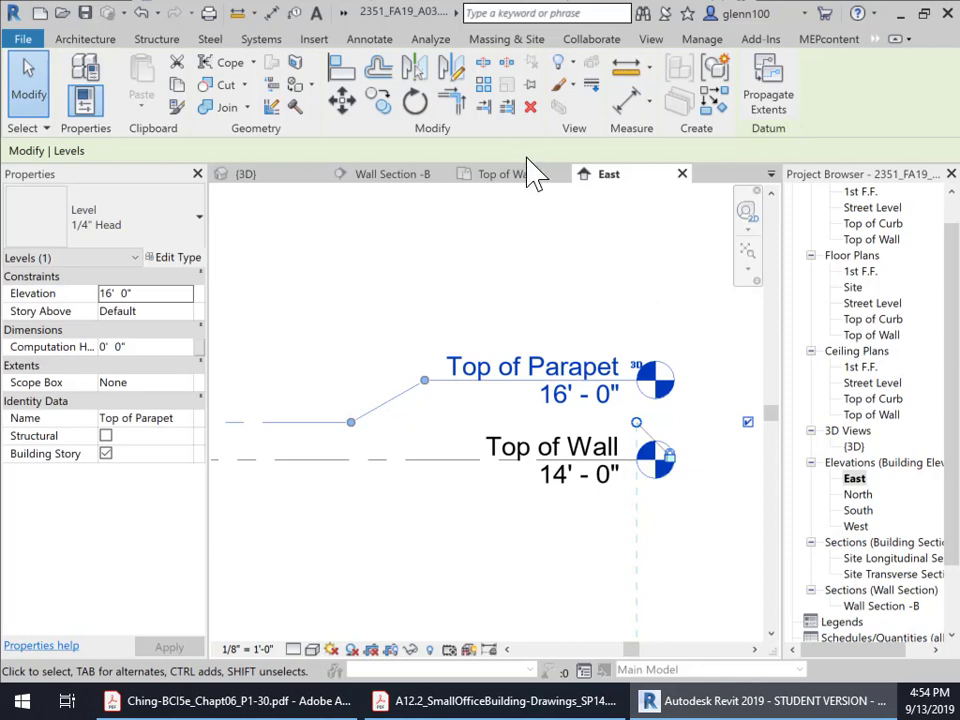
left_click(489, 379)
left_click(462, 330)
Examine the roof joists in the {3D} view and the Metal Roof Decking page in the Ching PDF, and return to Revit.
scroll(400, 333, "down", 3)
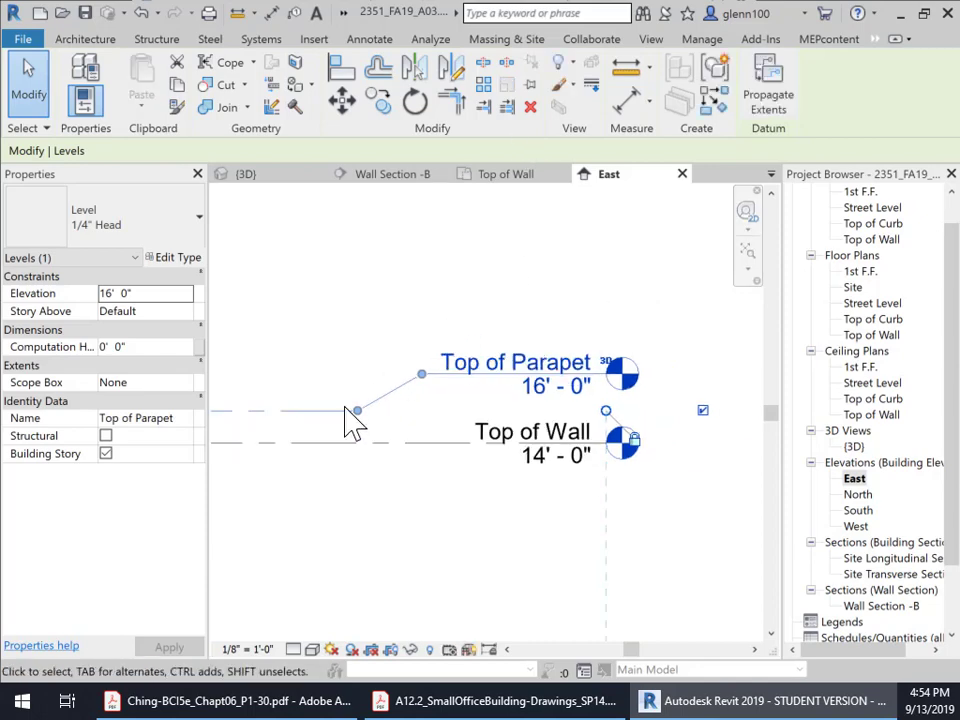
middle_click_drag(345, 407, 710, 356)
scroll(704, 356, "down", 1)
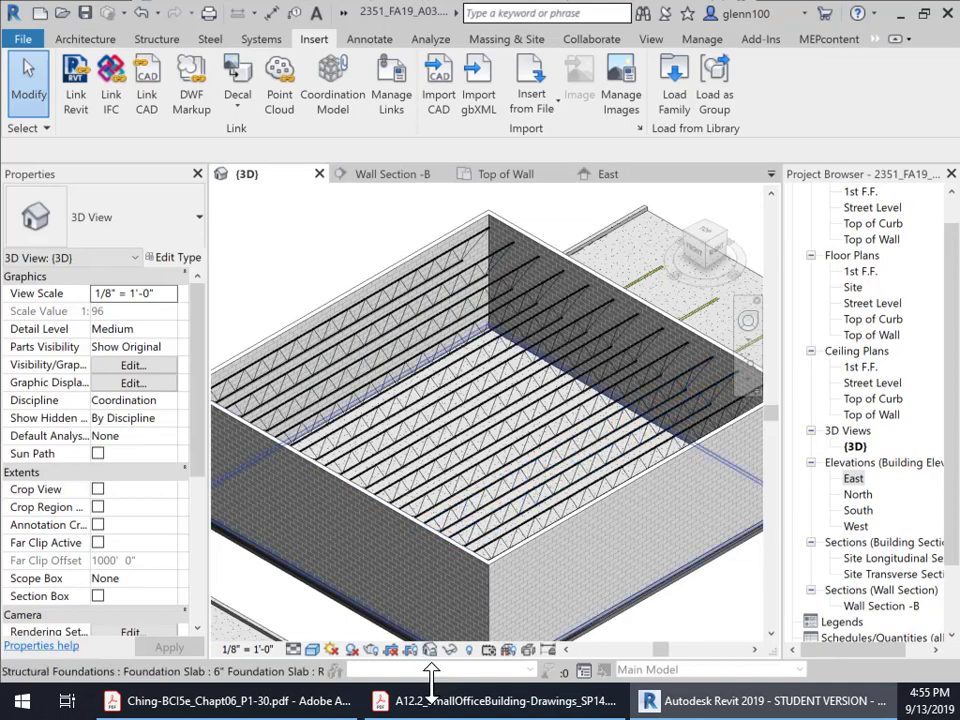
left_click(317, 703)
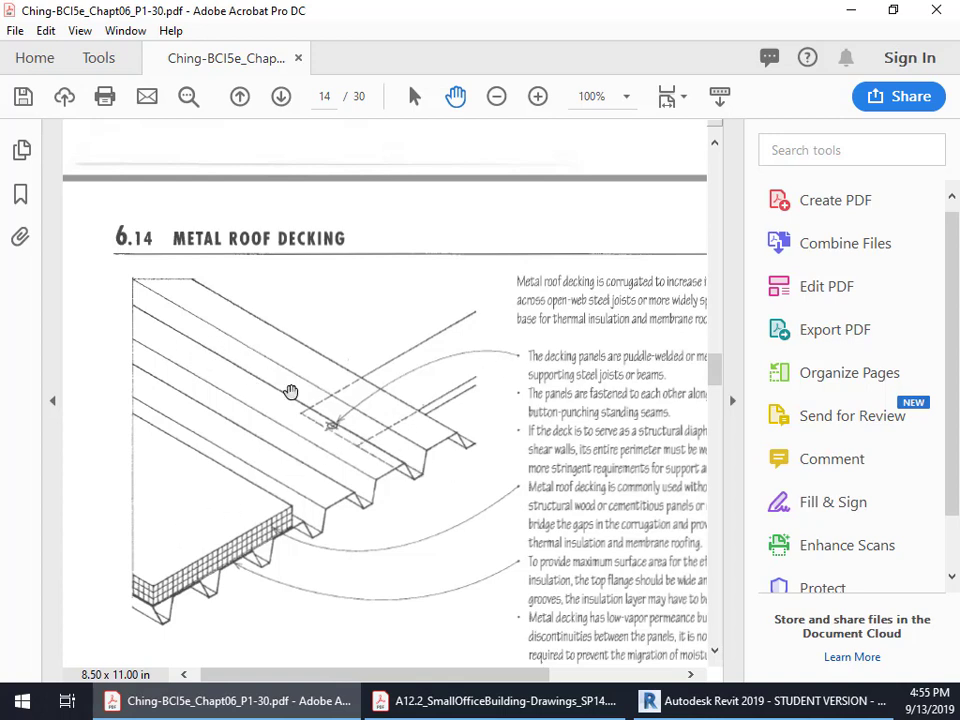
left_click(851, 12)
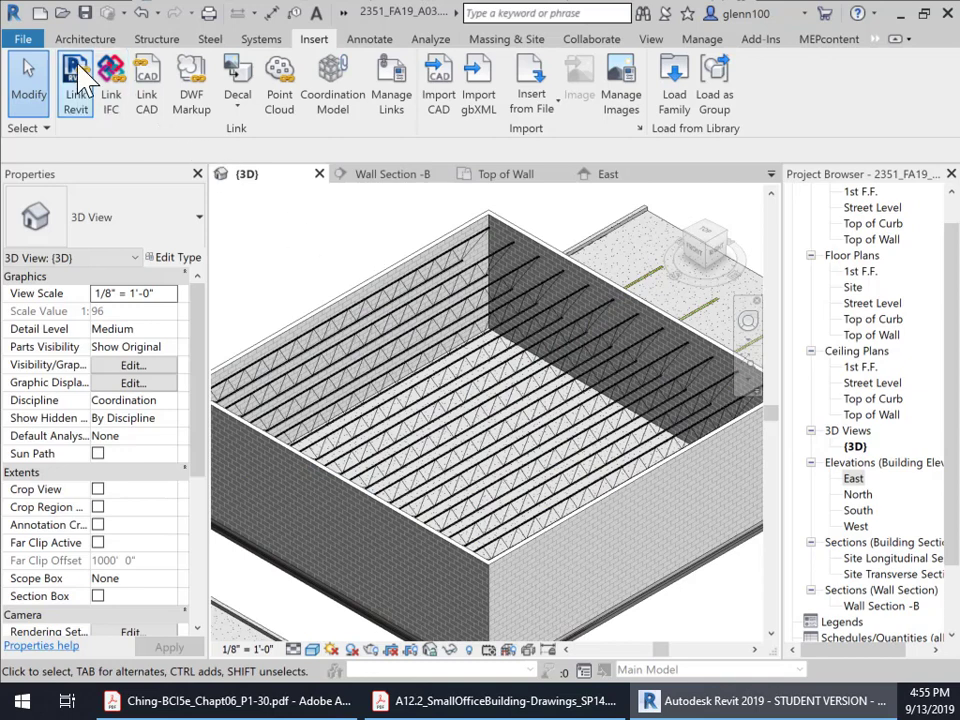
Start a structural floor on the Top of Wall level, extended into the wall core, using the type 3" LW Concrete on 2" Metal Deck.
left_click(157, 40)
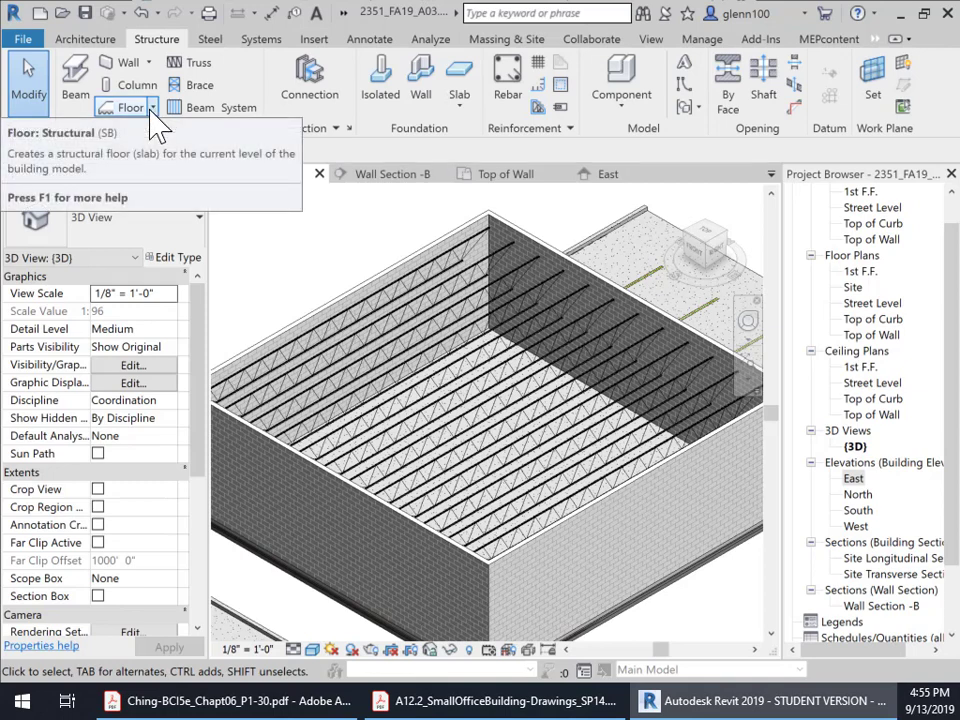
left_click(153, 108)
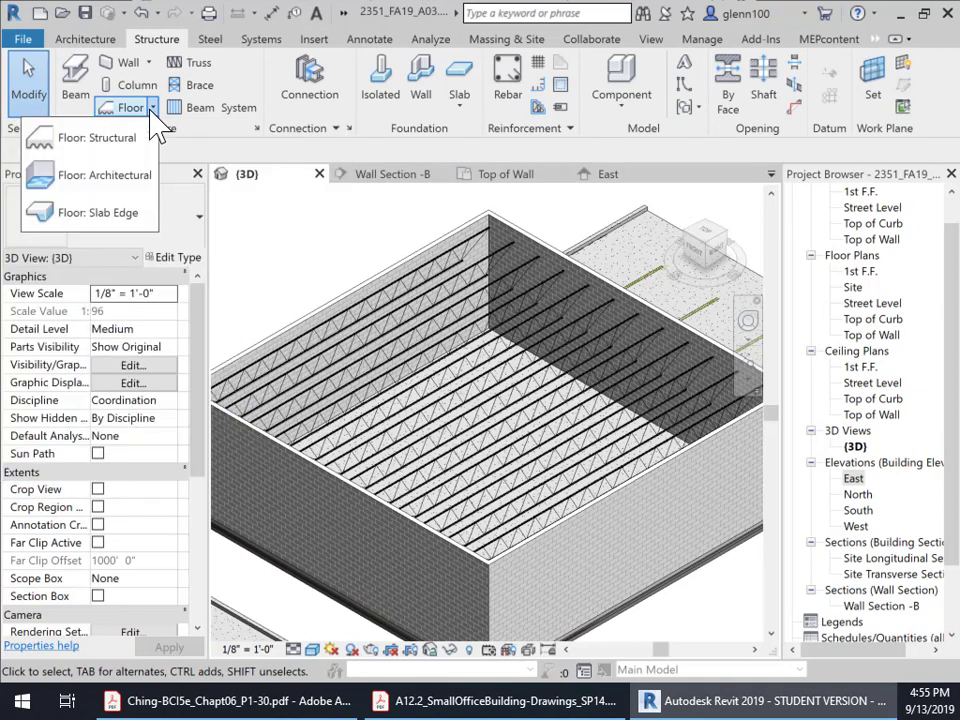
left_click(106, 146)
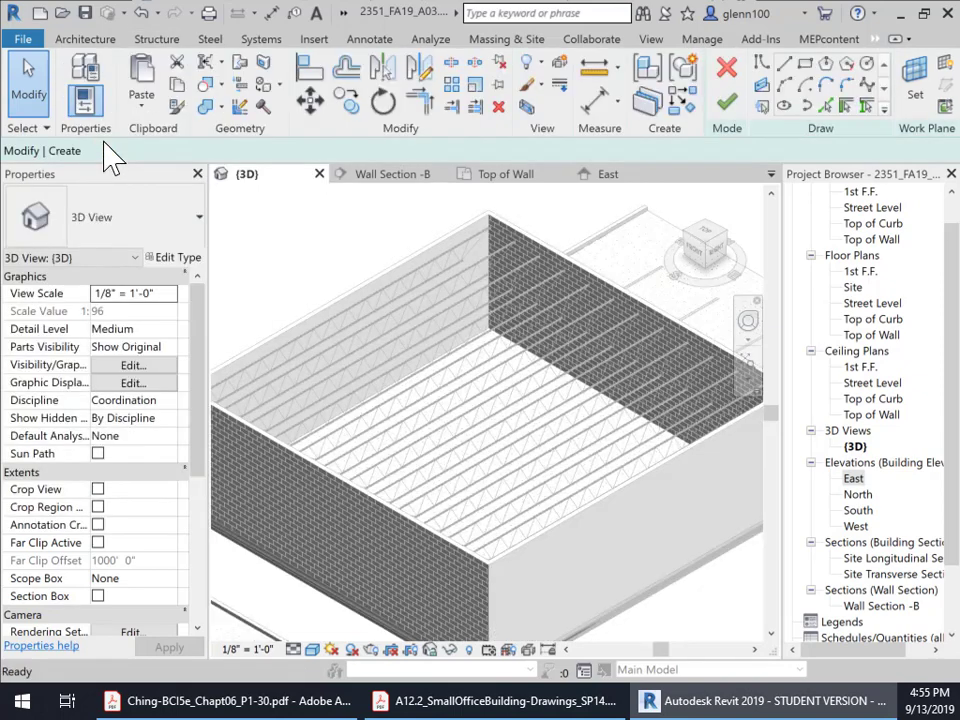
left_click(116, 150)
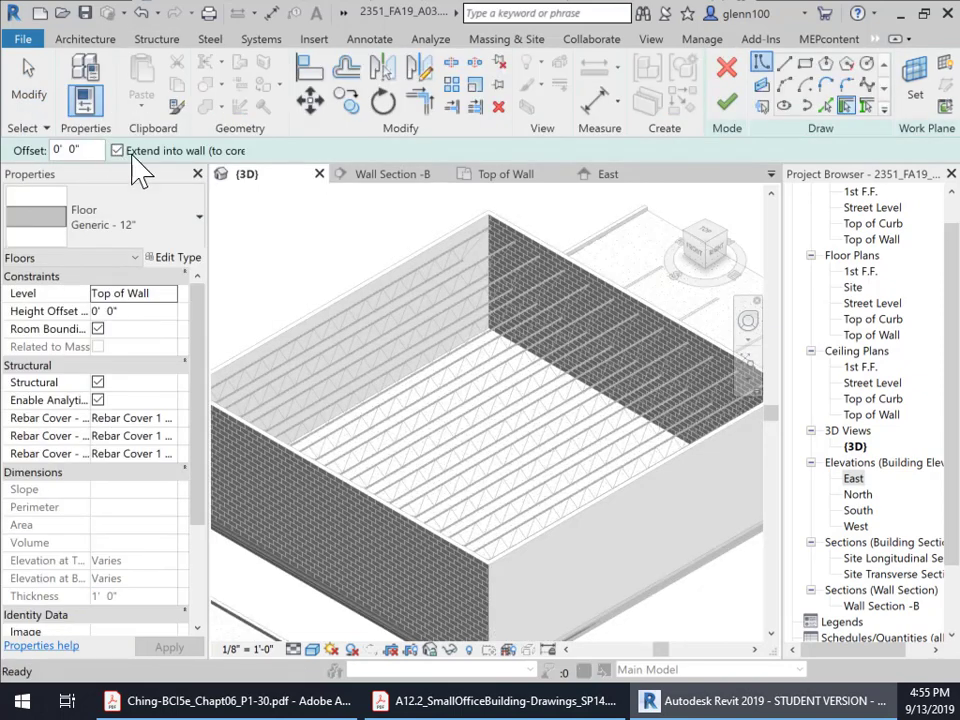
left_click(203, 229)
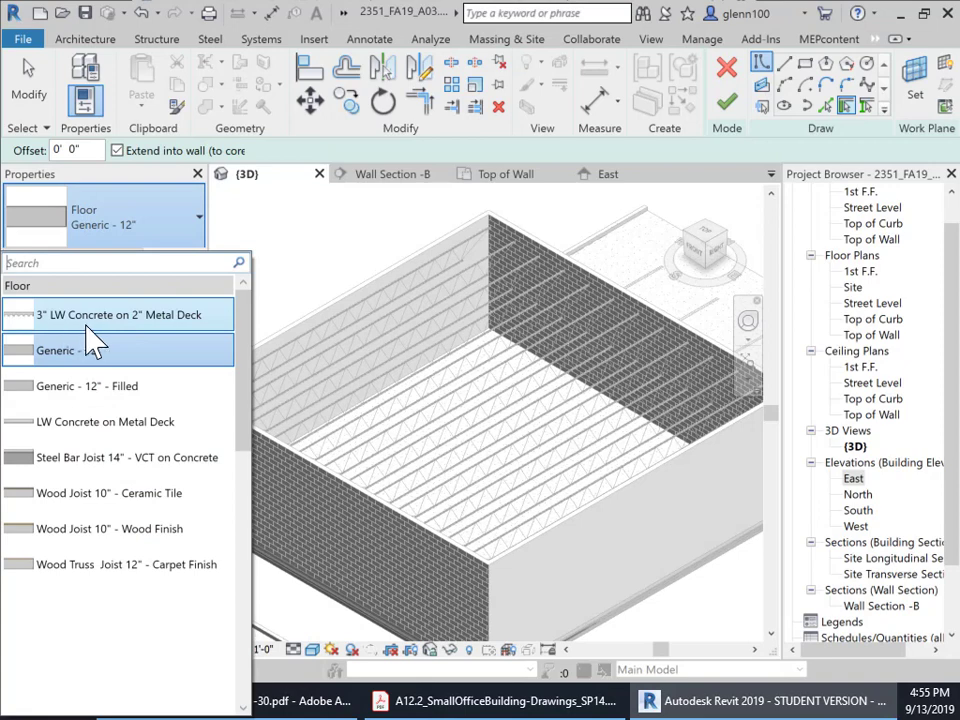
mouse_move(171, 332)
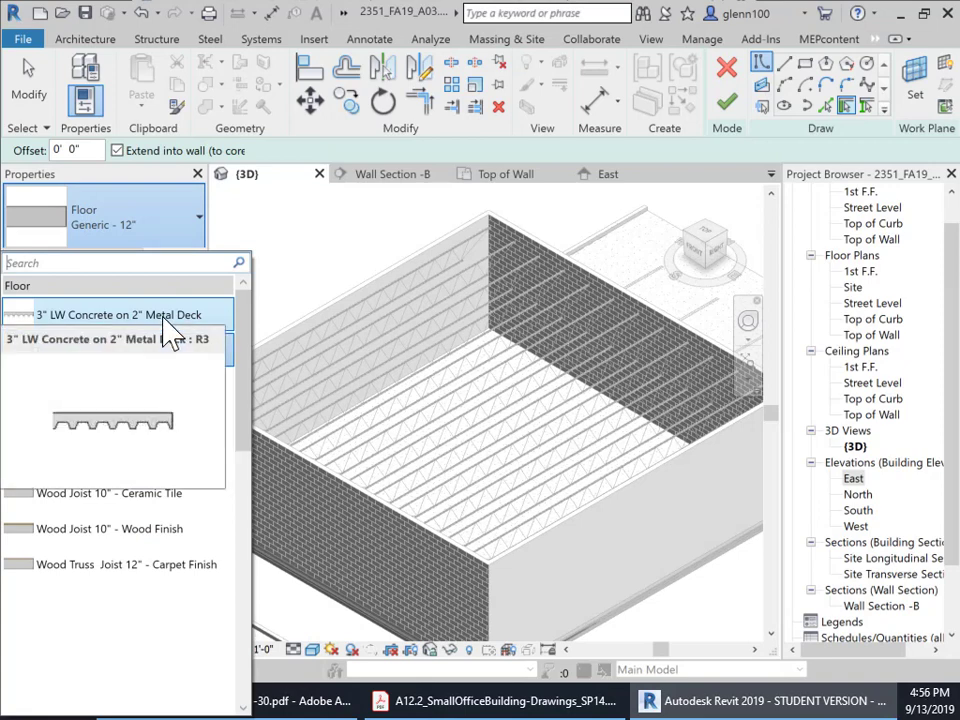
left_click(163, 318)
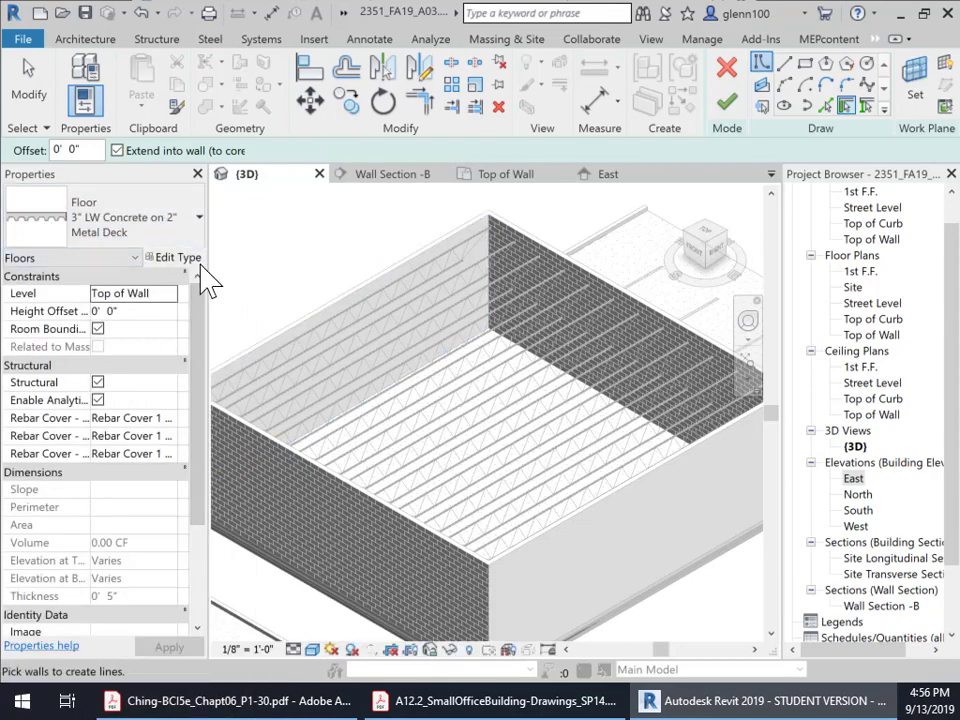
Duplicate the floor type under the name 1 1/2" Metal Deck ONLY.
left_click(178, 258)
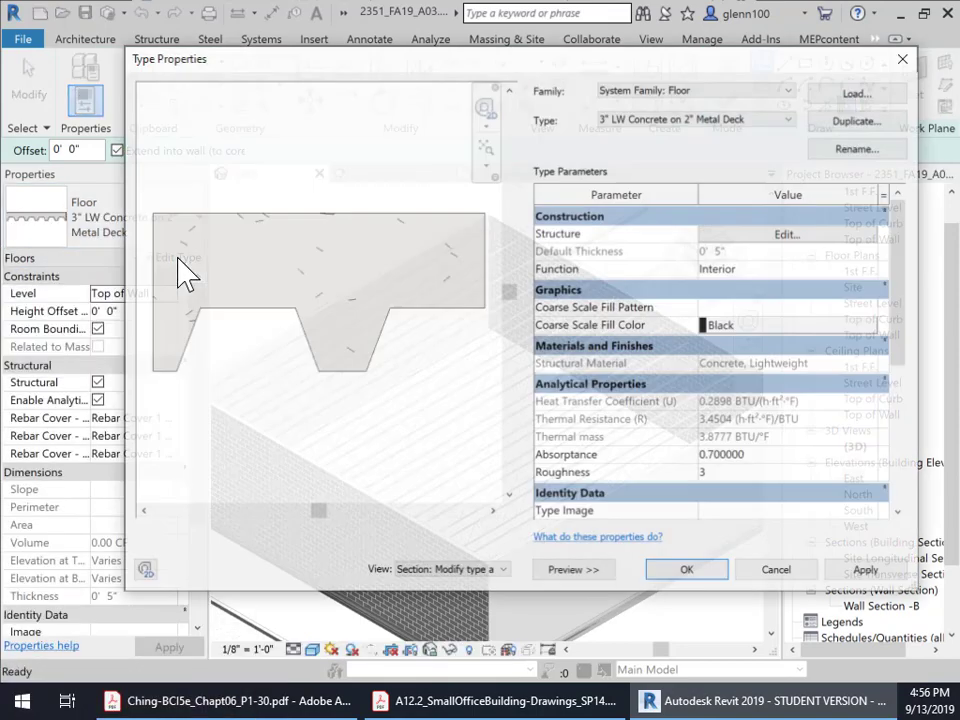
left_click(858, 119)
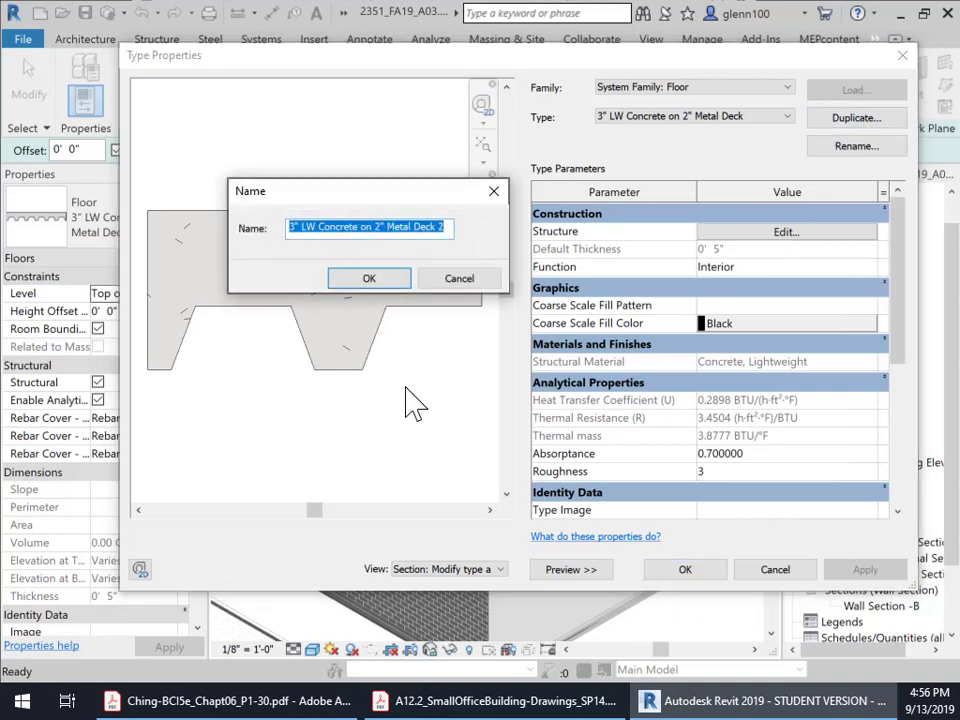
type("1 1/2\" Metal Deck ONLY")
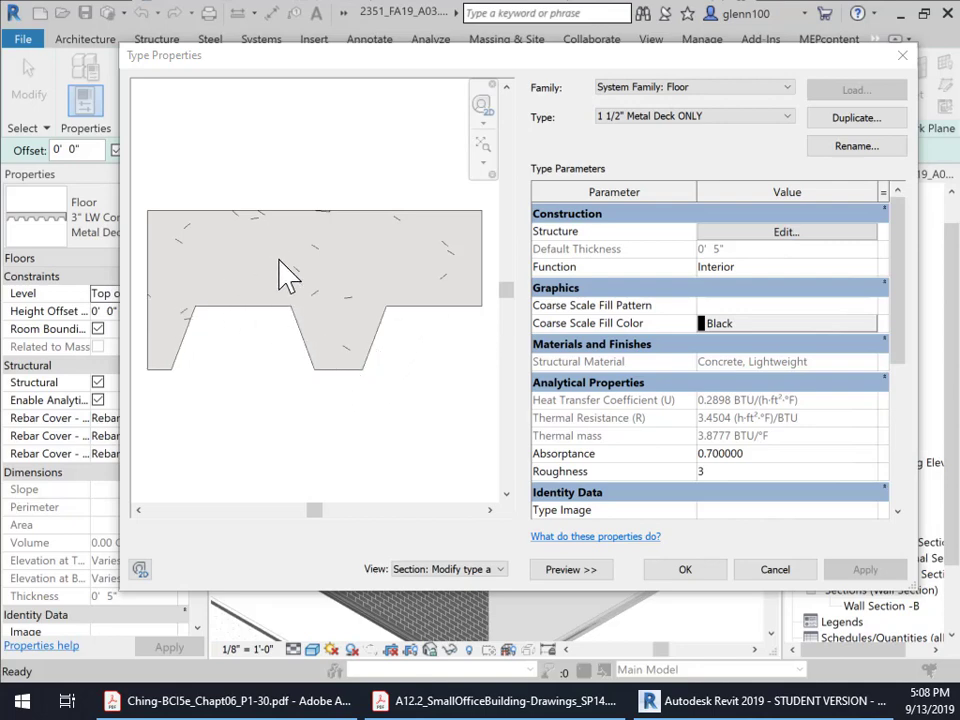
In the floor type's assembly, keep layer 3's function as Structural Deck [1] and set its deck usage to Standalone Deck.
left_click(790, 236)
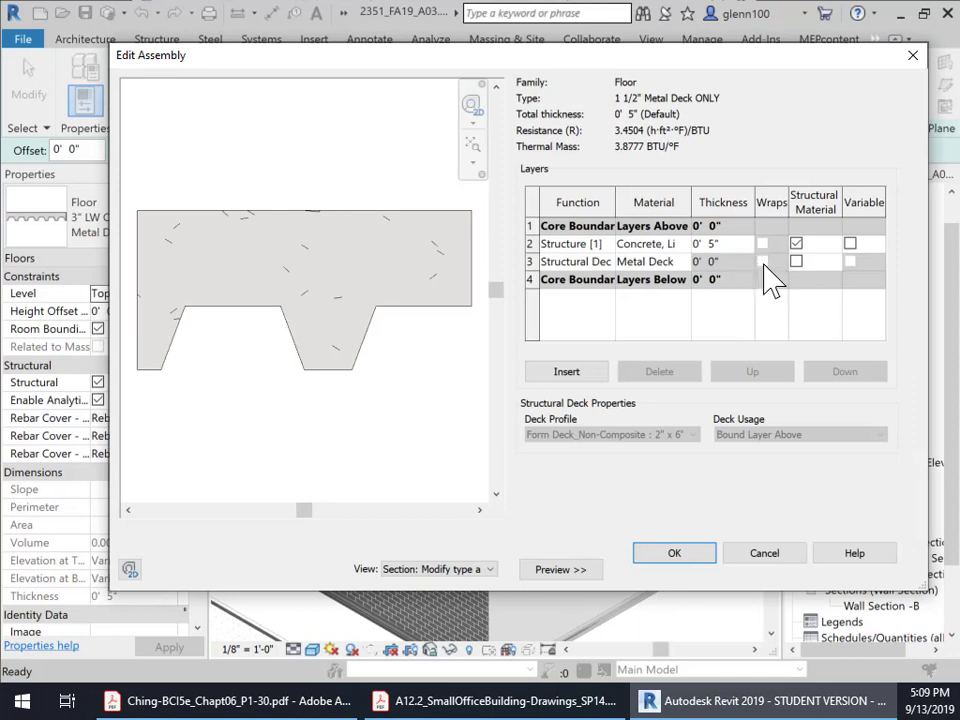
left_click(606, 261)
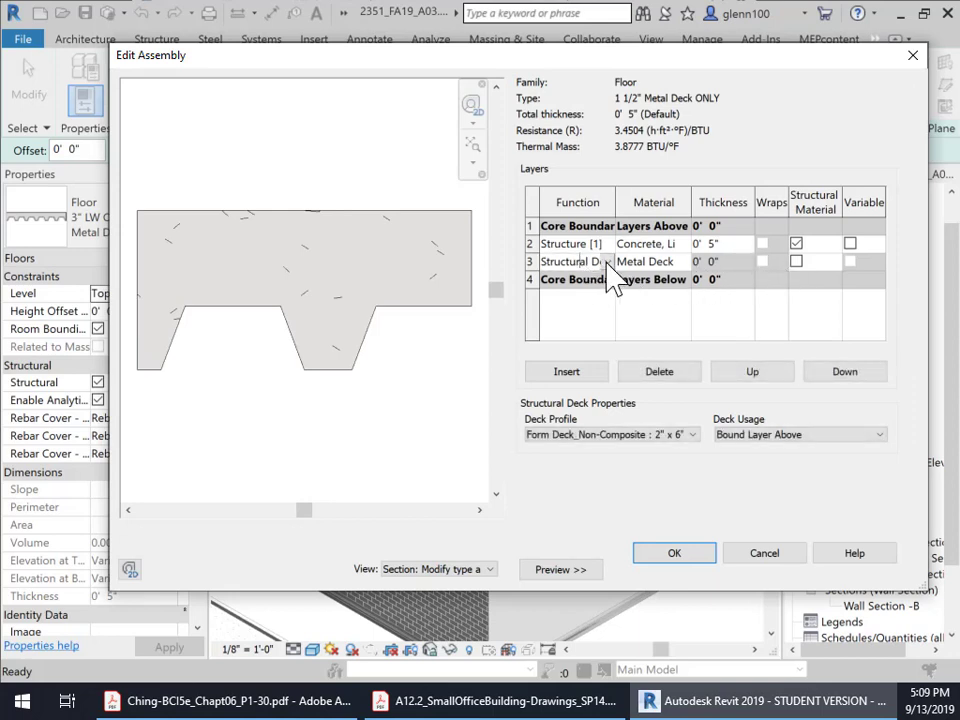
left_click(608, 262)
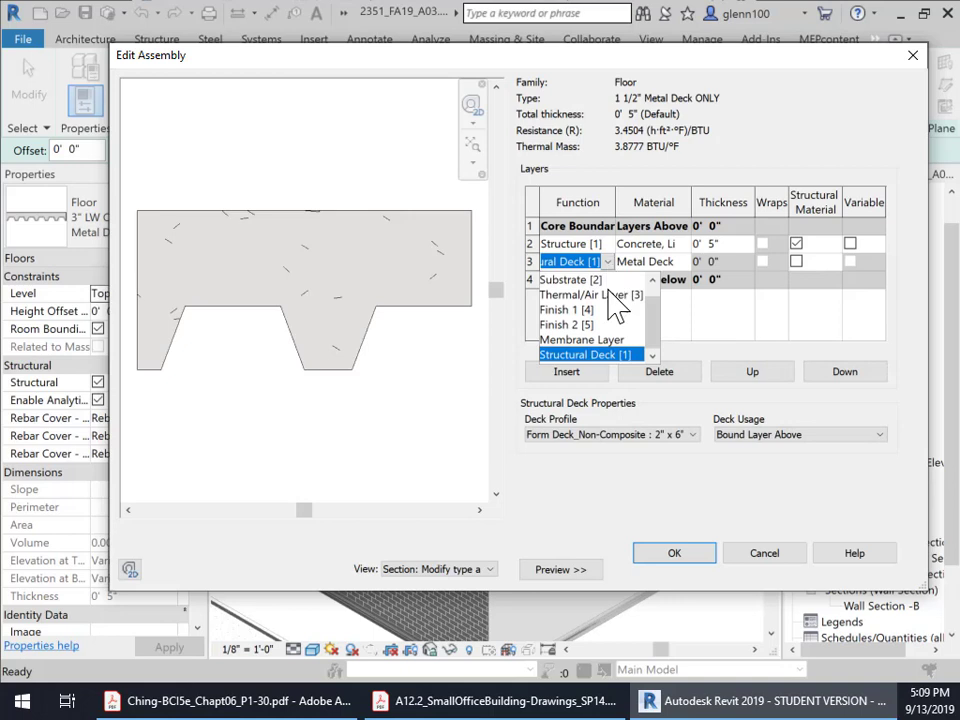
left_click(595, 357)
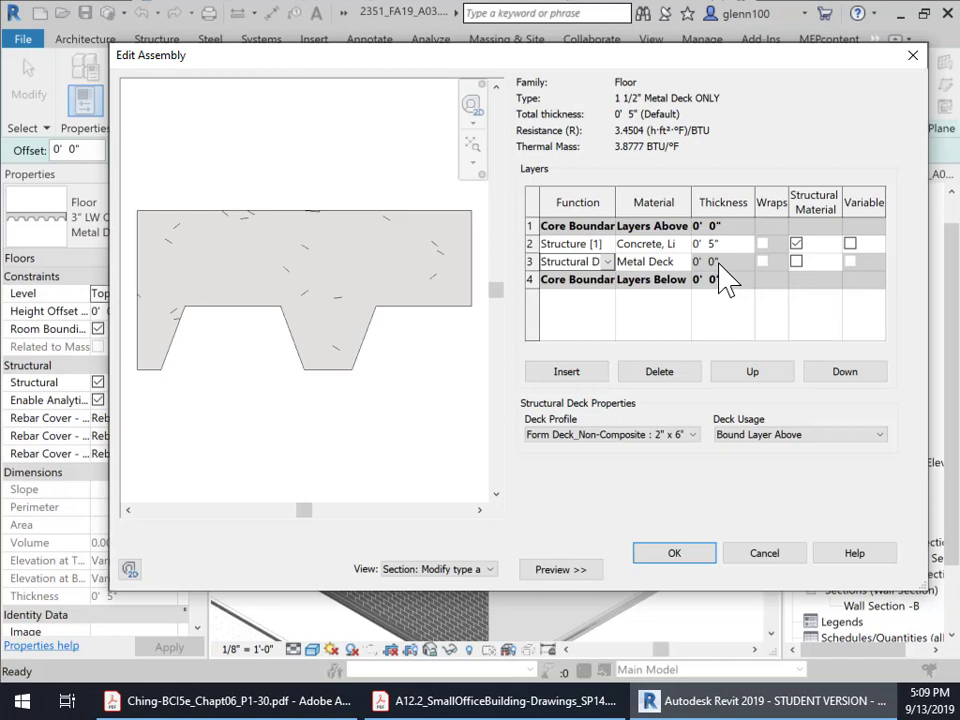
left_click(779, 440)
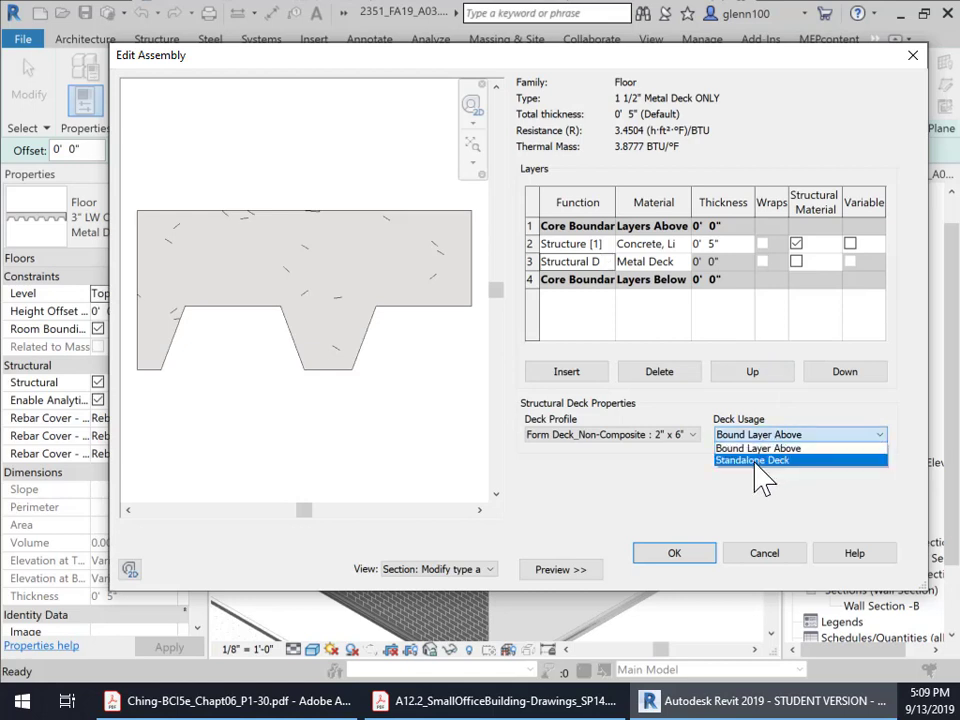
left_click(757, 462)
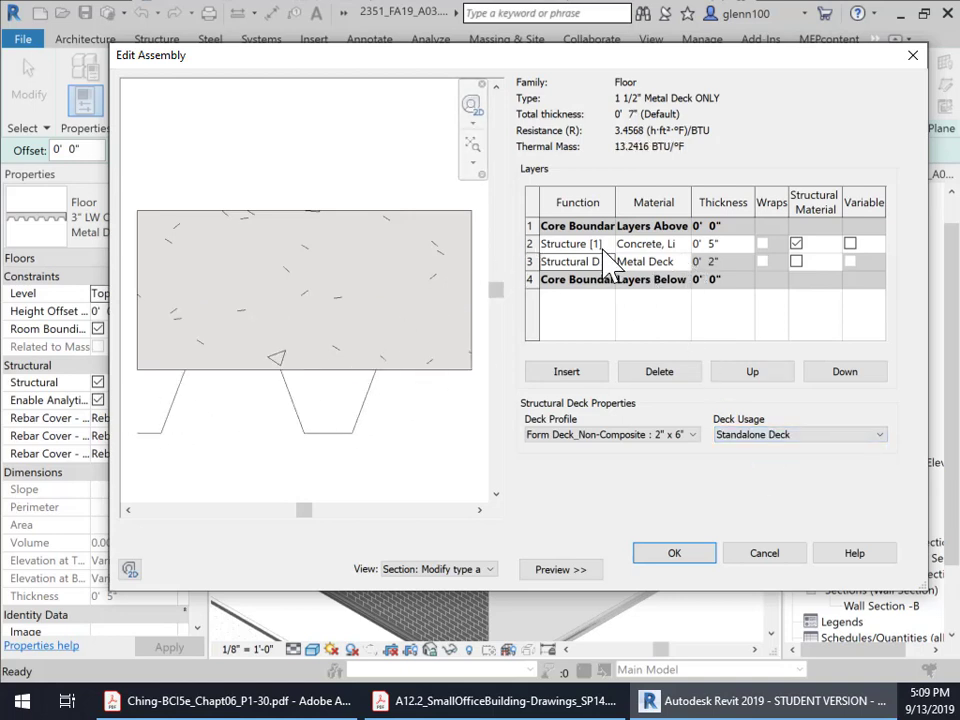
Delete the concrete Structure [1] layer from the floor type's assembly, leaving only the metal deck layer.
left_click(540, 244)
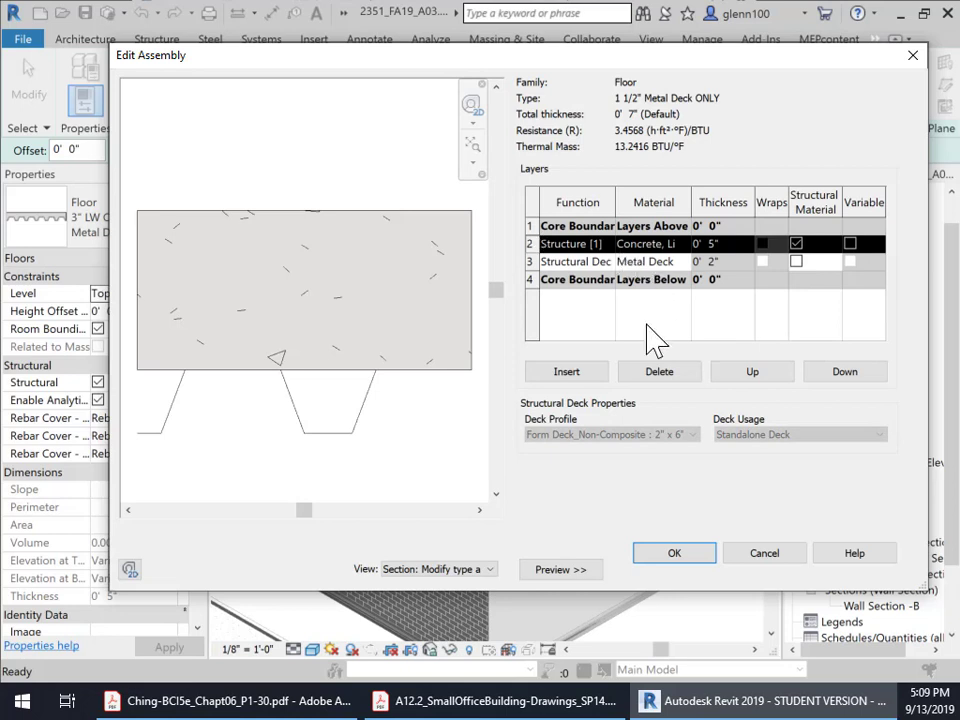
left_click(658, 375)
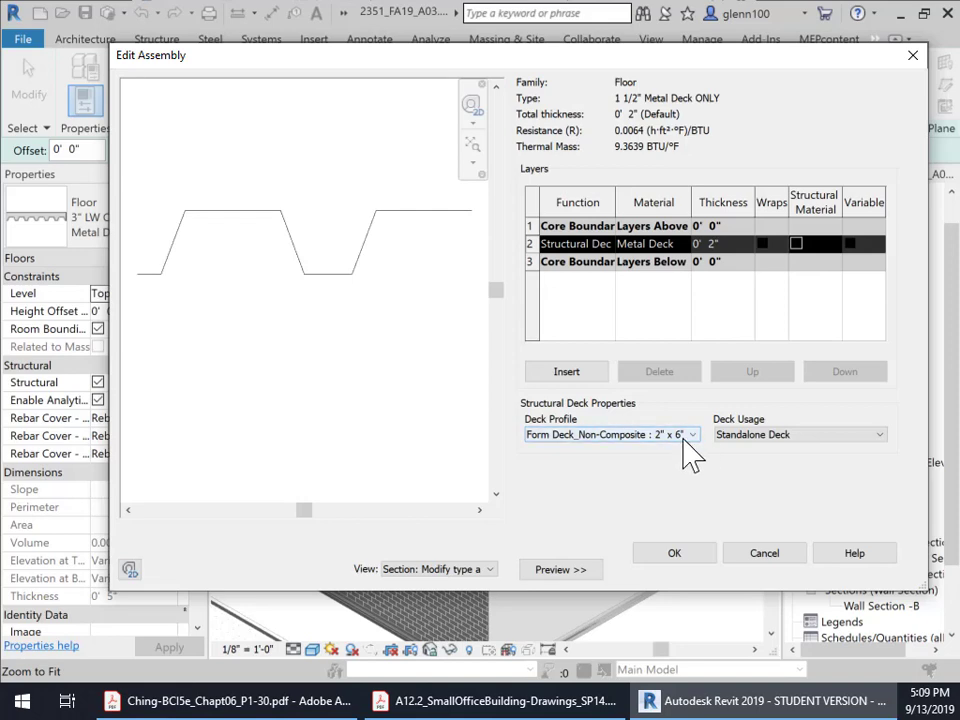
Check the ribbed roof decking dimensions in the Ching PDF, return to Revit and review the deck profiles available for the metal deck layer.
left_click(305, 706)
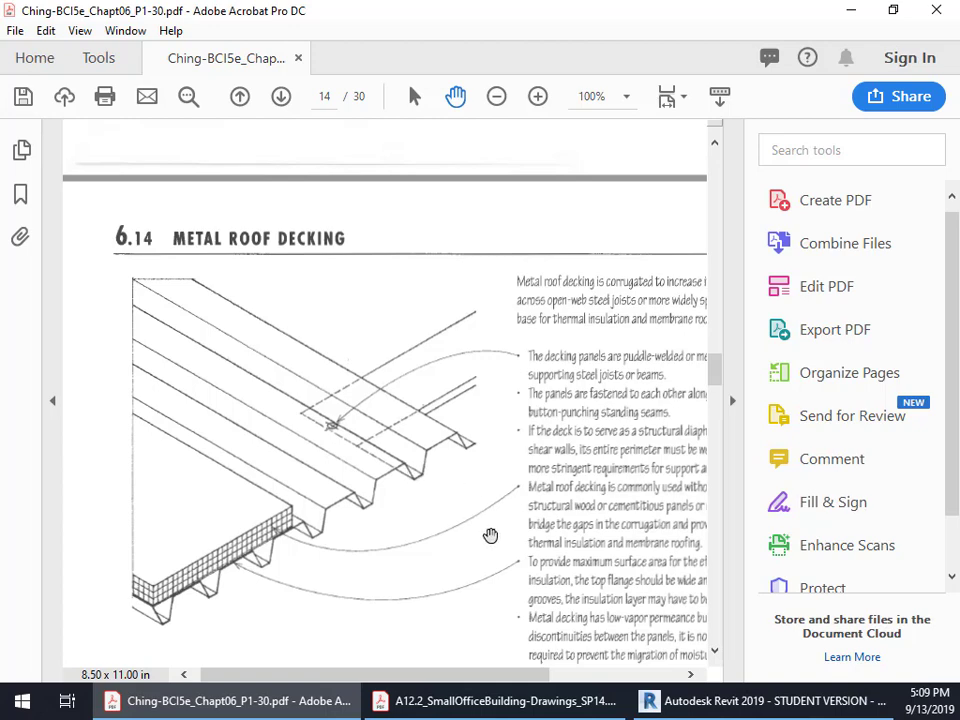
scroll(437, 534, "down", 5)
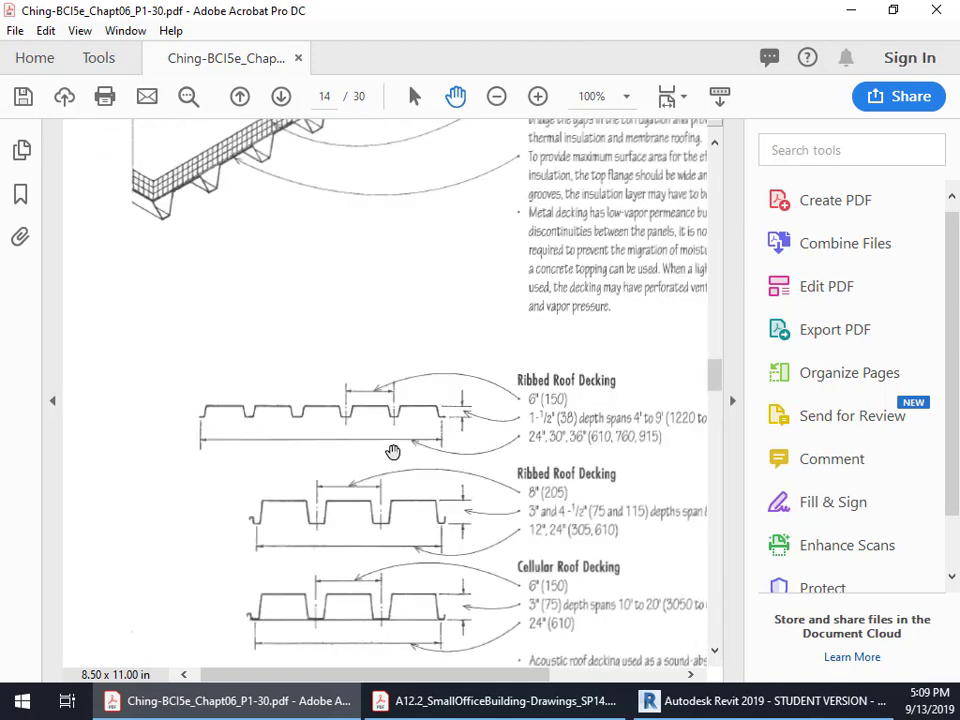
scroll(448, 398, "up", 3)
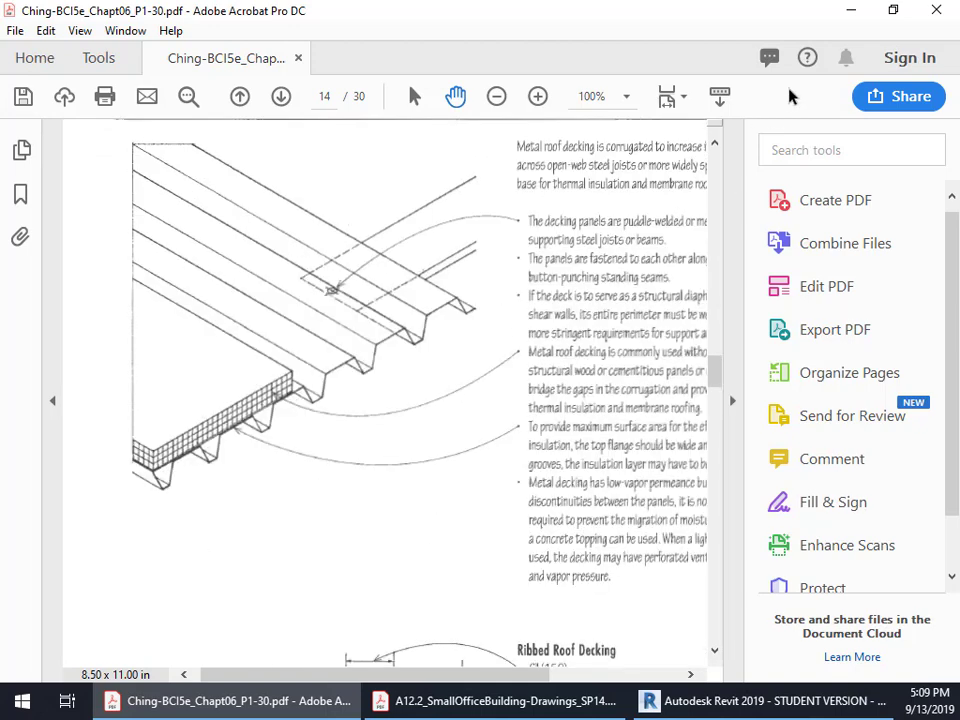
left_click(851, 10)
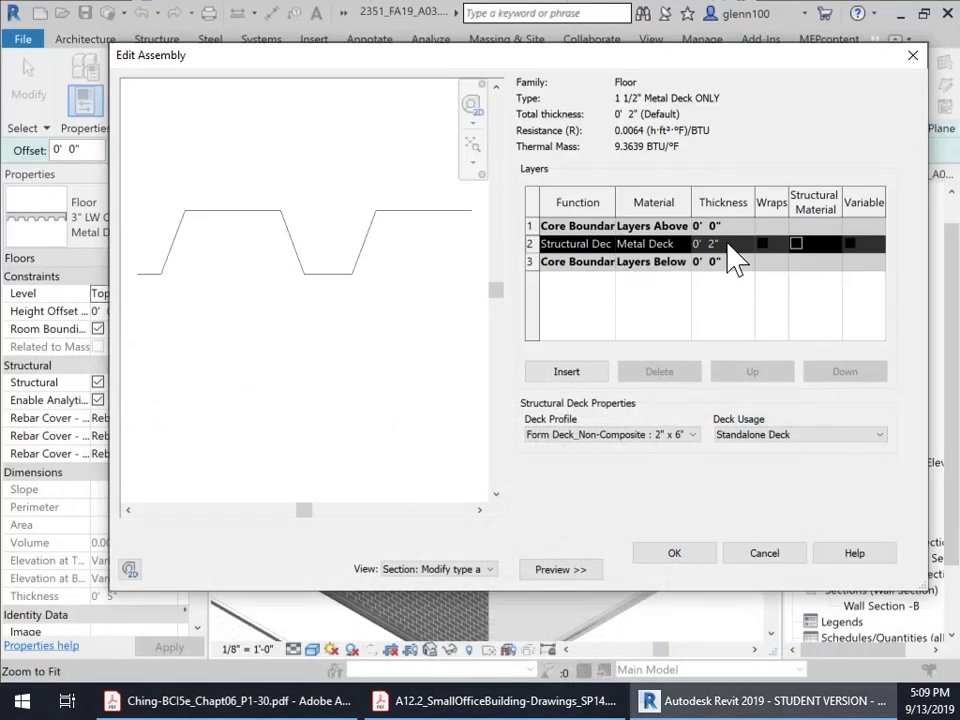
left_click(692, 437)
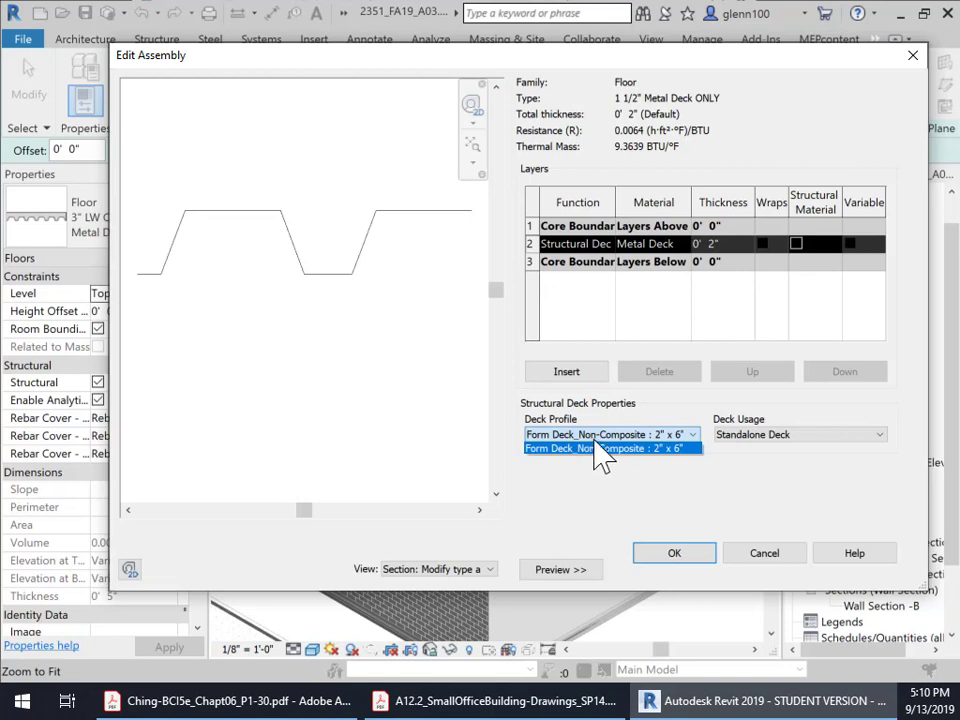
left_click(655, 492)
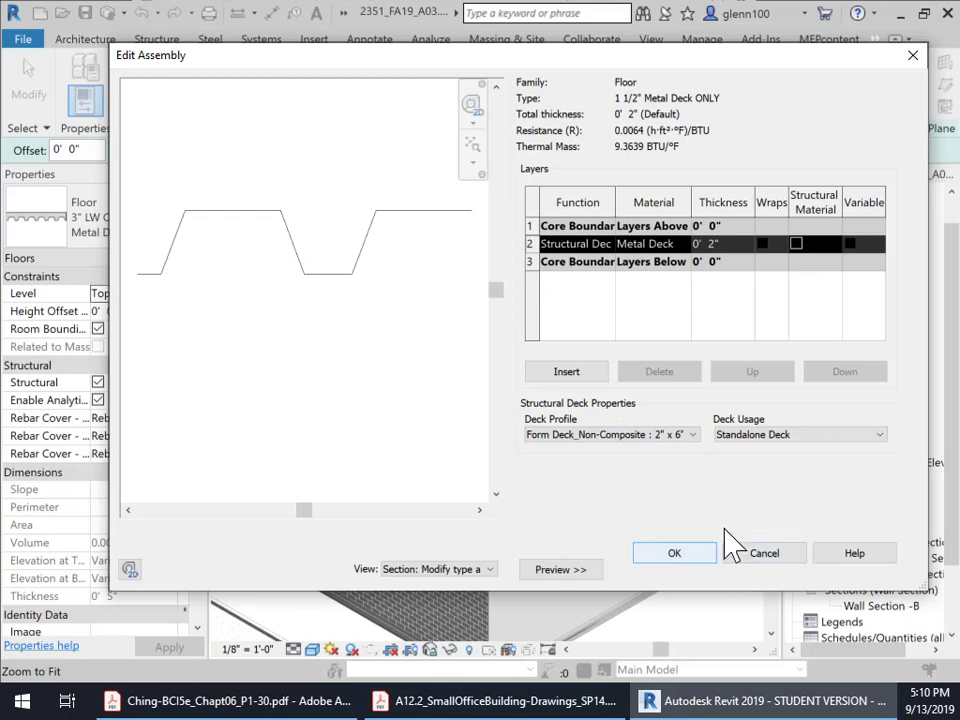
Accept the assembly and type properties, and discard the unfinished floor sketch.
left_click(680, 558)
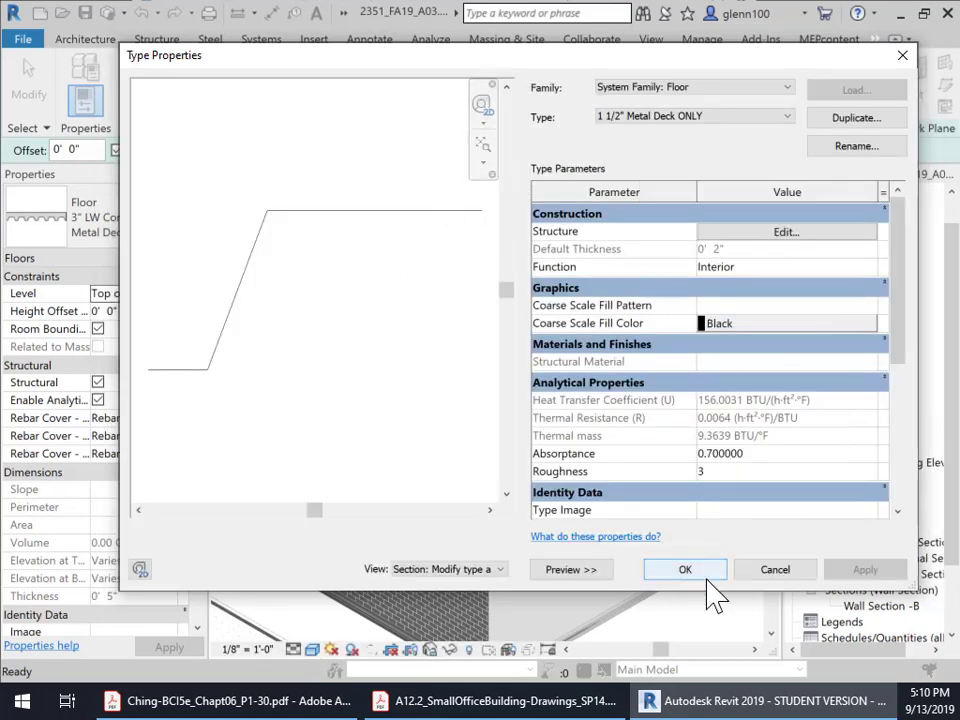
left_click(690, 576)
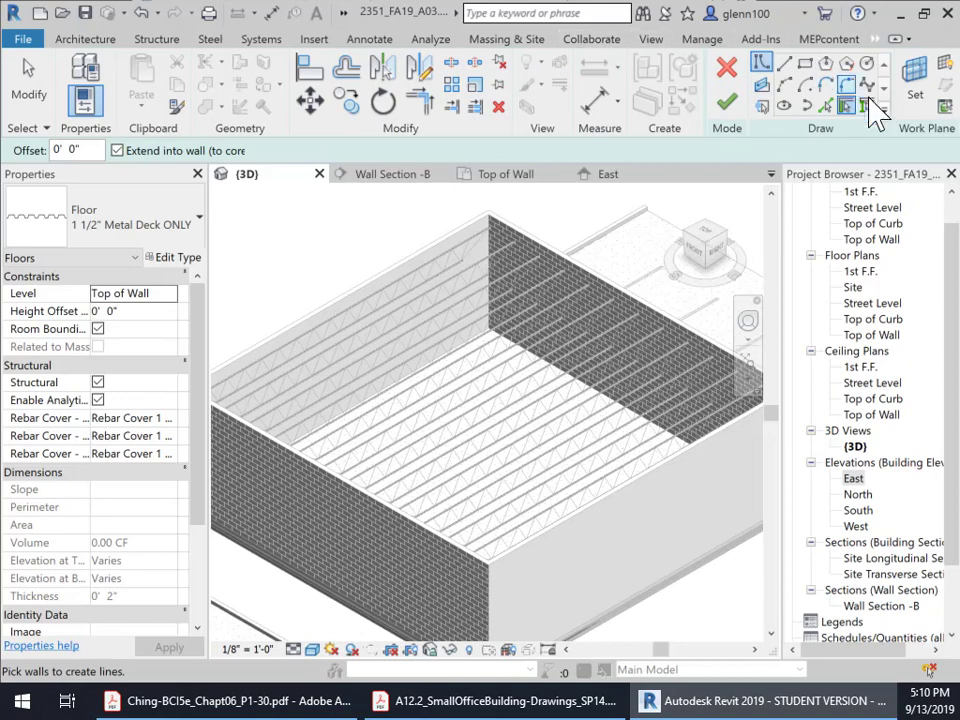
left_click(727, 68)
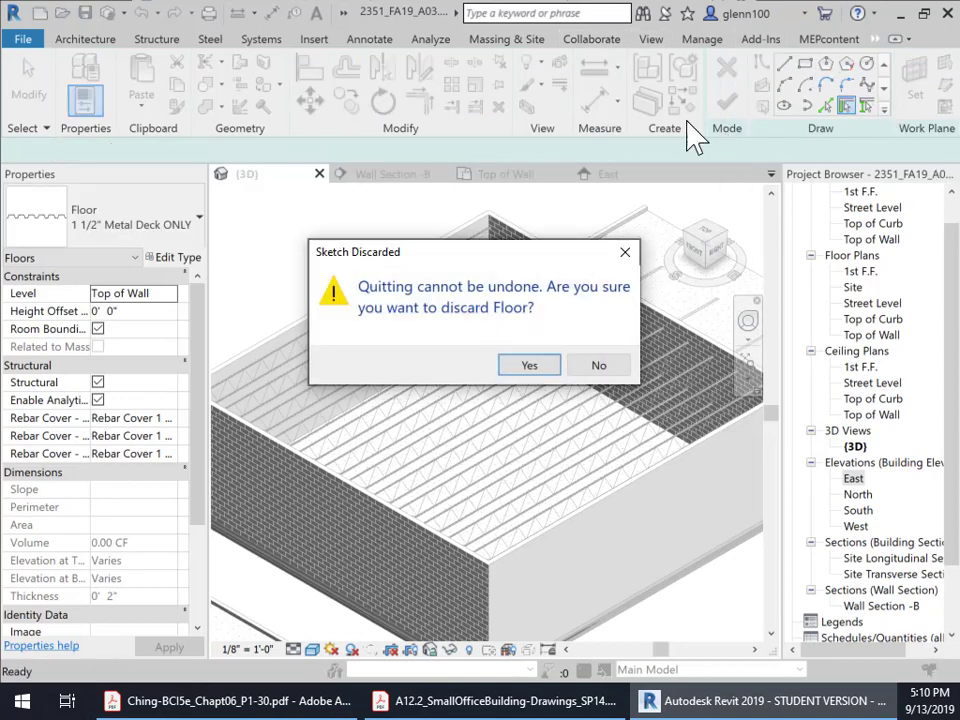
left_click(531, 370)
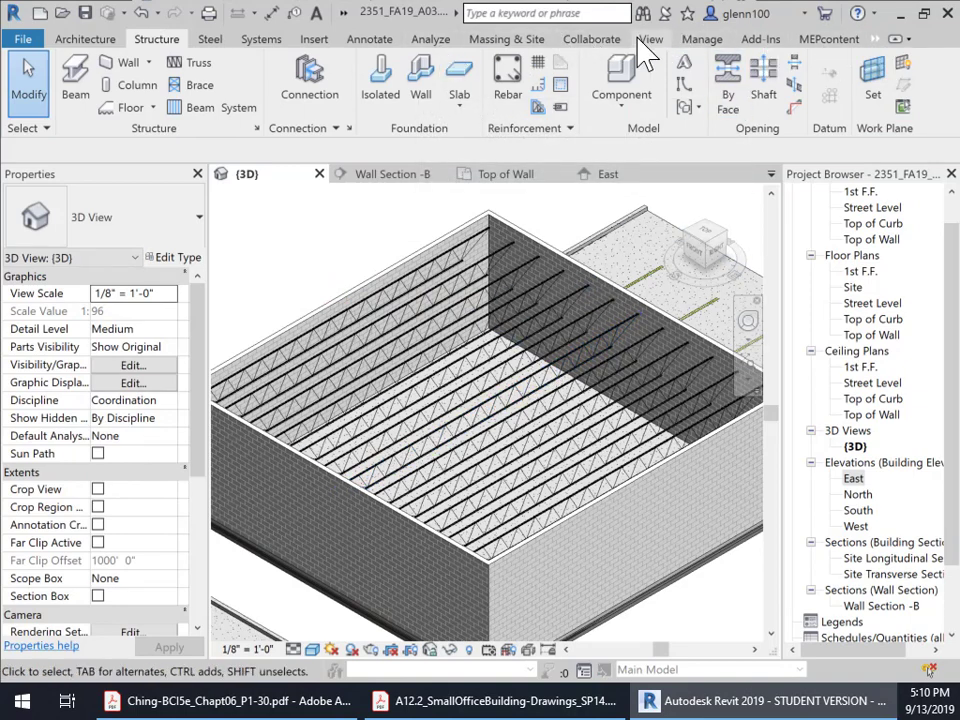
Load the profile family Form Deck_Composite.rfa from the US Imperial library's Profiles > Metal Deck folder.
left_click(313, 40)
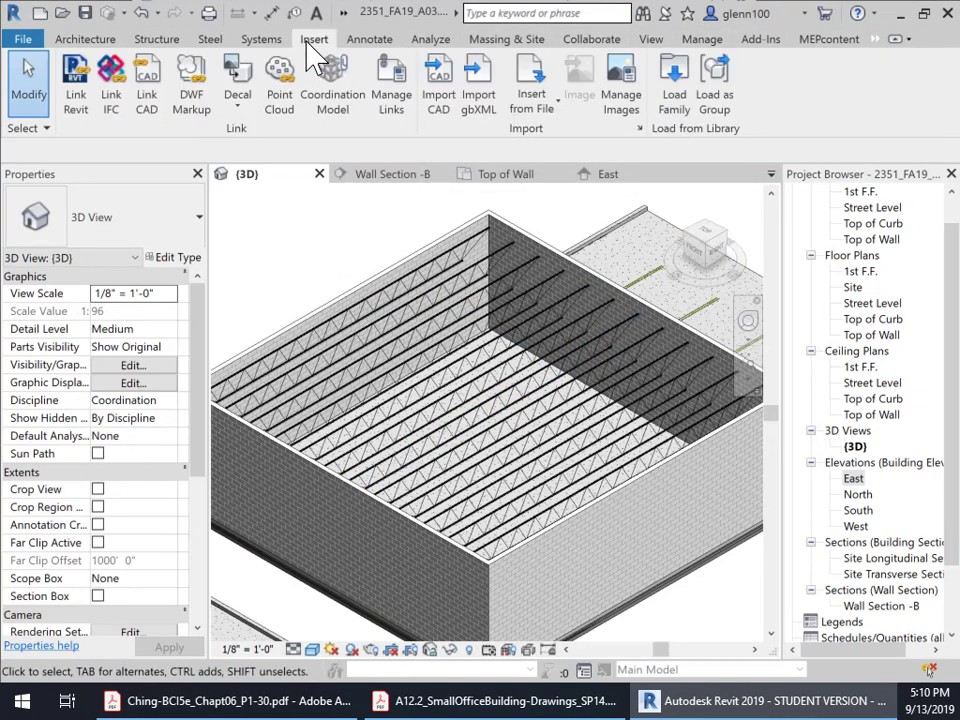
left_click(673, 92)
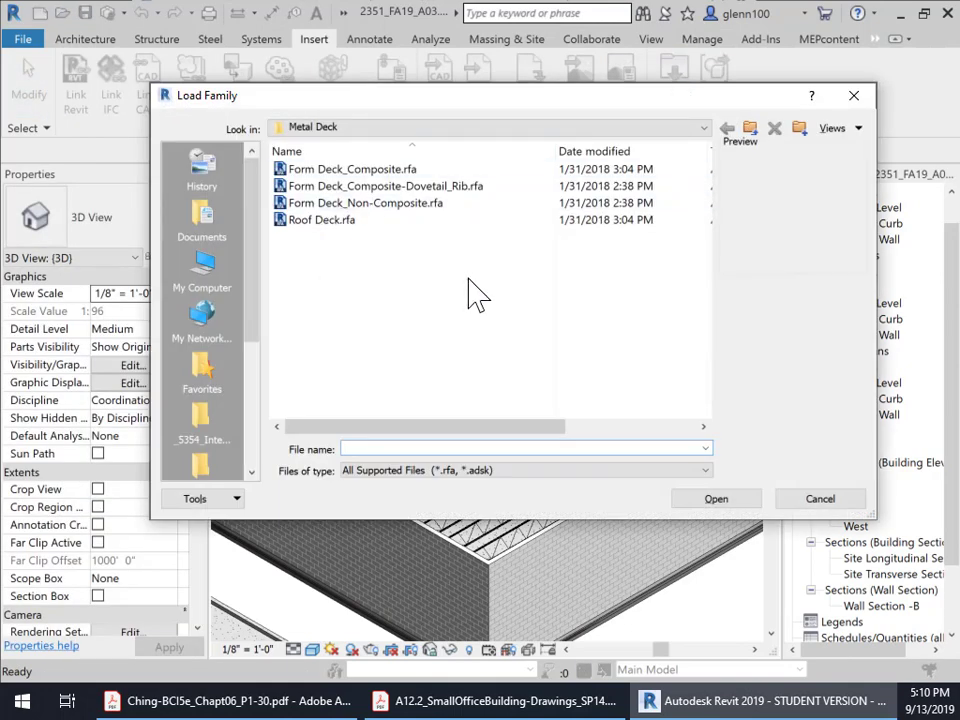
left_click(686, 133)
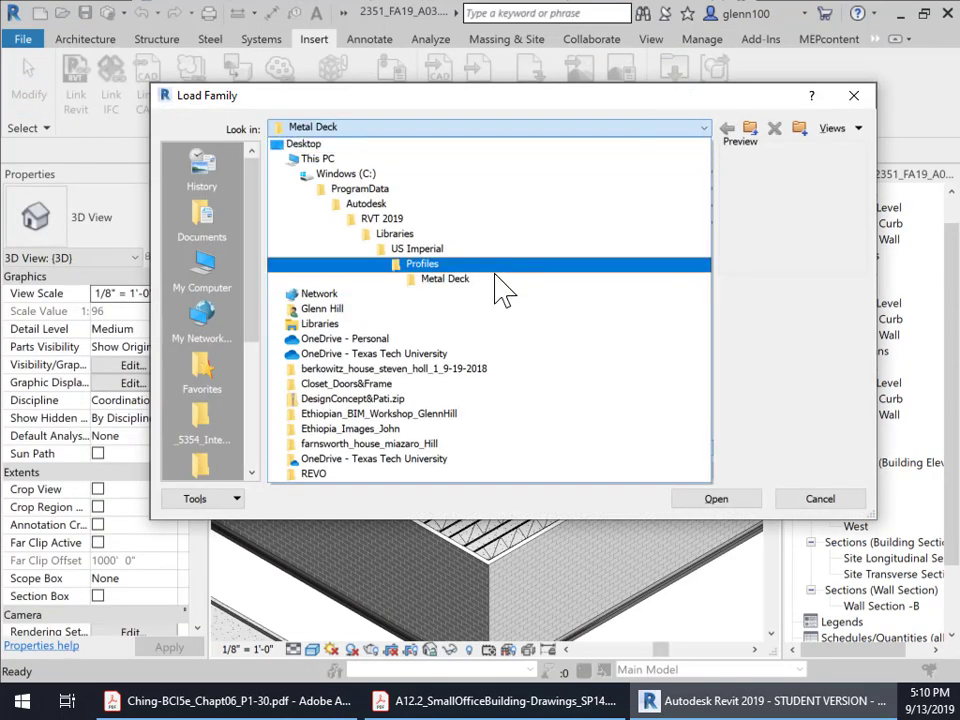
left_click(495, 243)
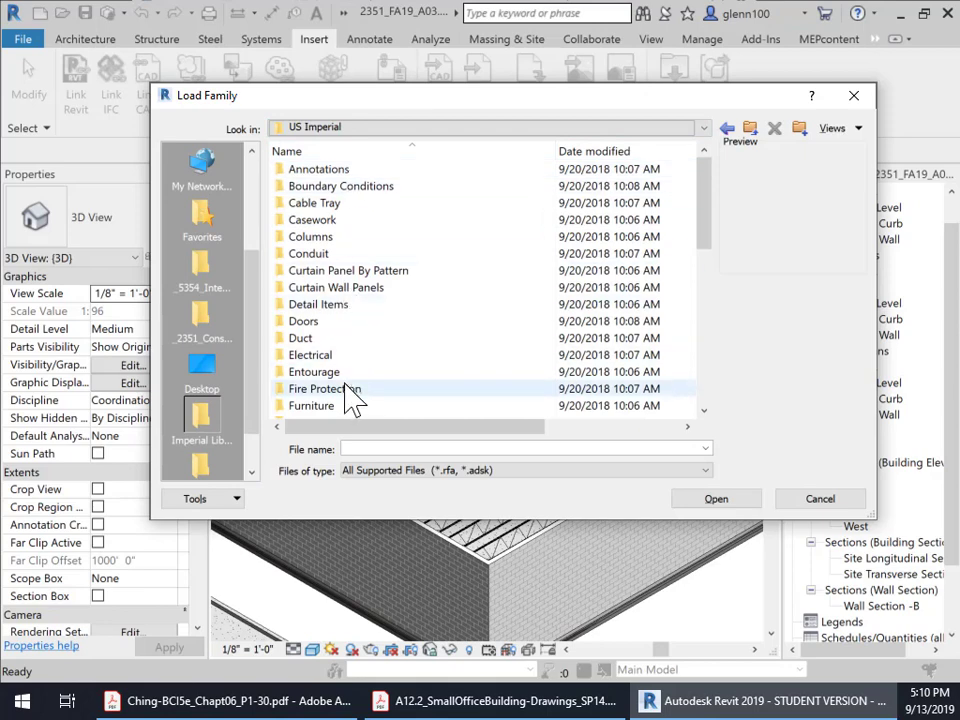
scroll(379, 362, "down", 3)
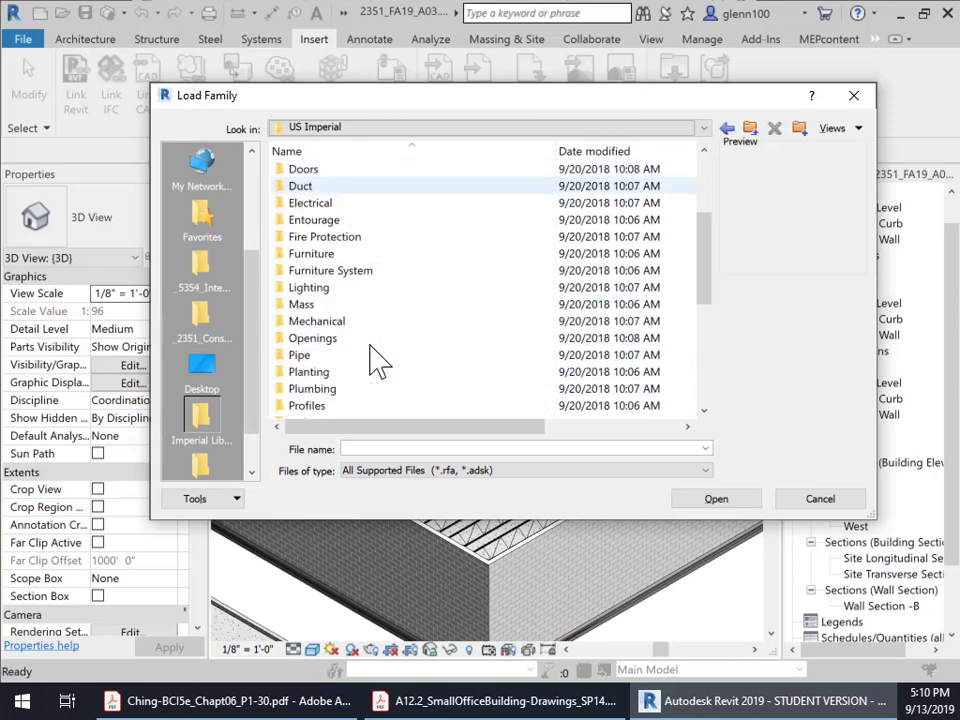
double_click(312, 406)
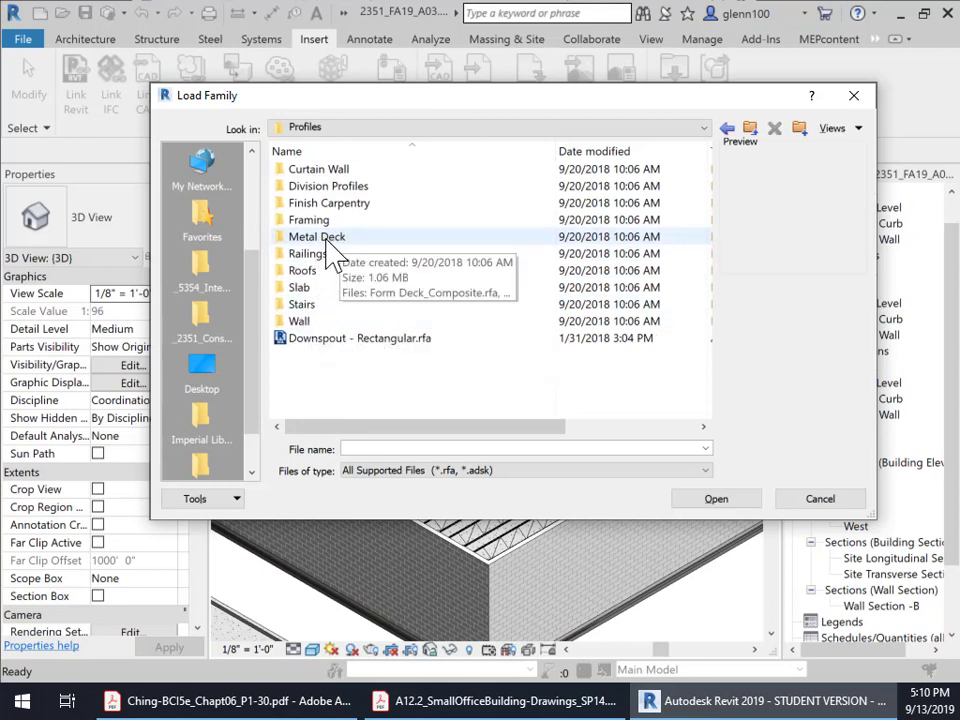
double_click(326, 240)
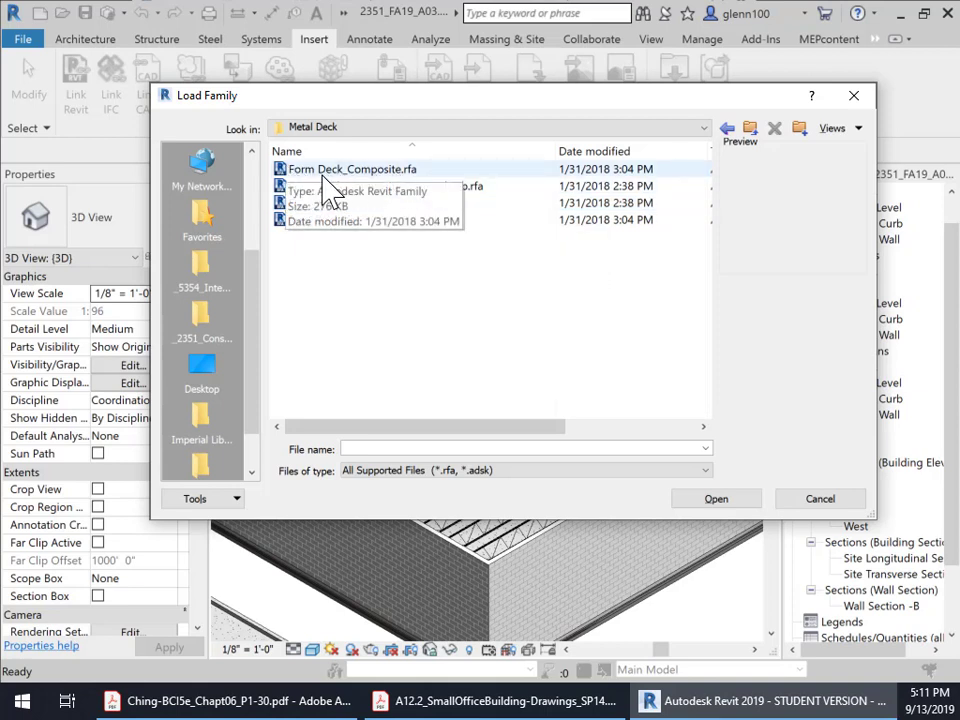
left_click(392, 171)
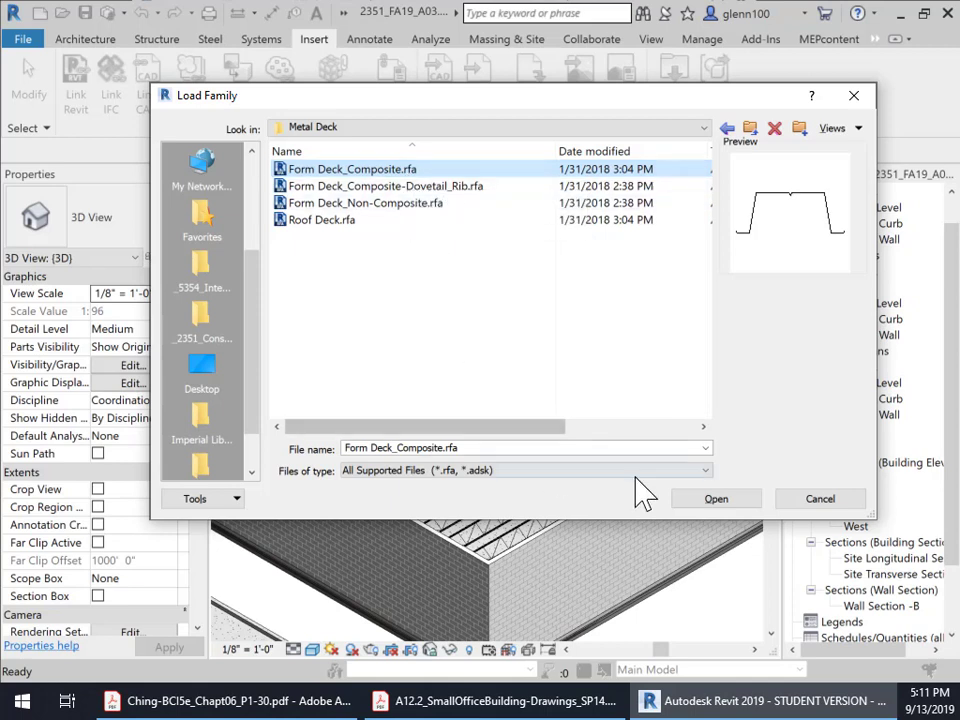
left_click(716, 499)
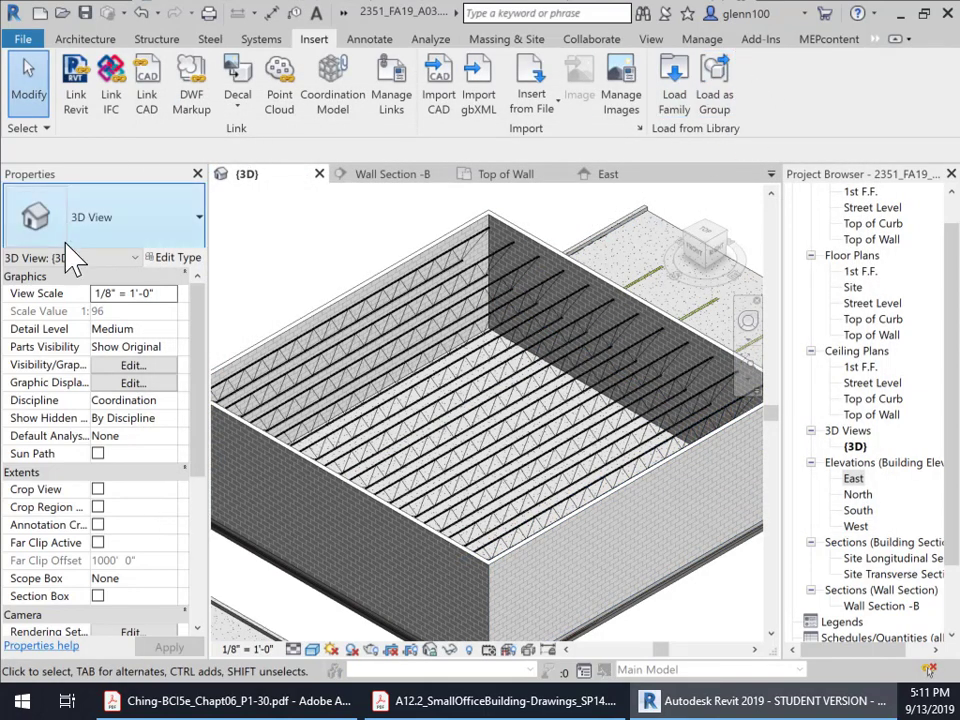
Start a structural floor on the Top of Wall level using the type 3" LW Concrete on 2" Metal Deck.
left_click(150, 42)
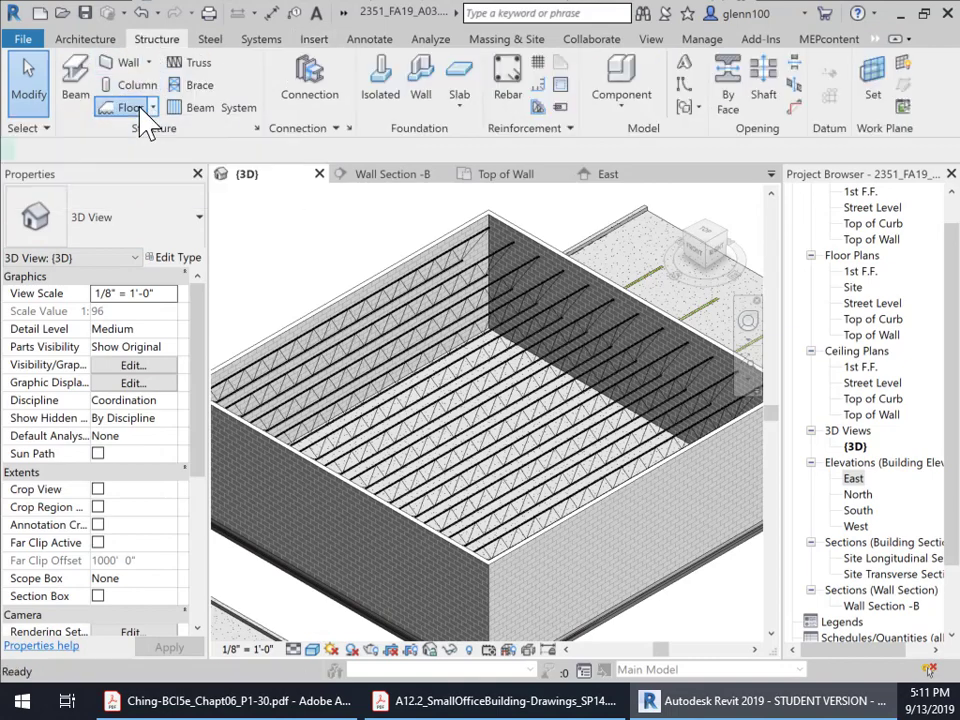
left_click(138, 110)
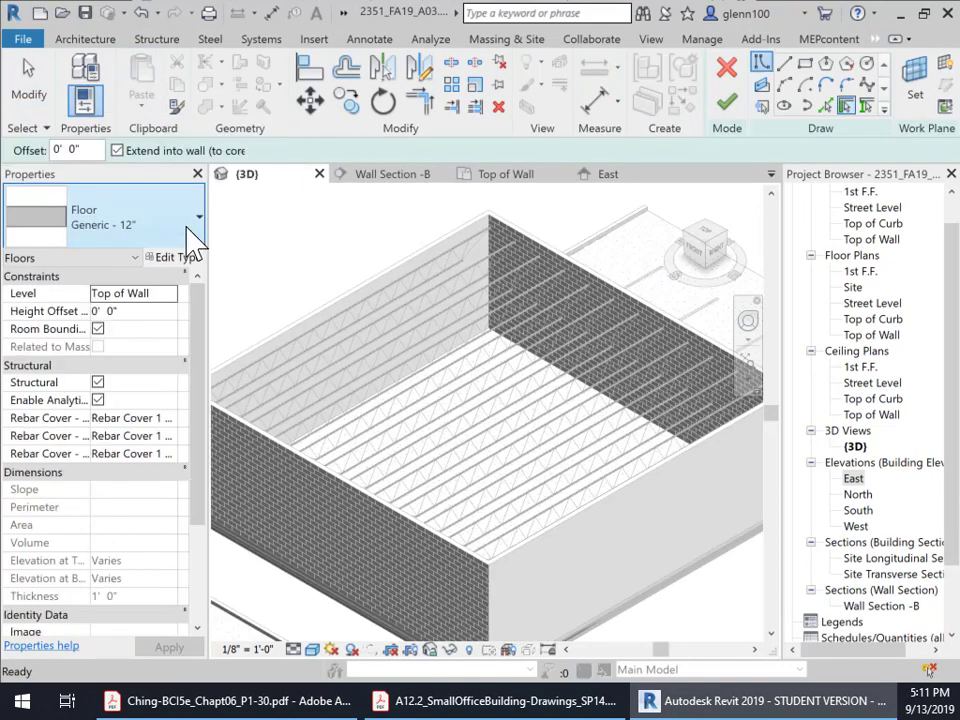
left_click(193, 240)
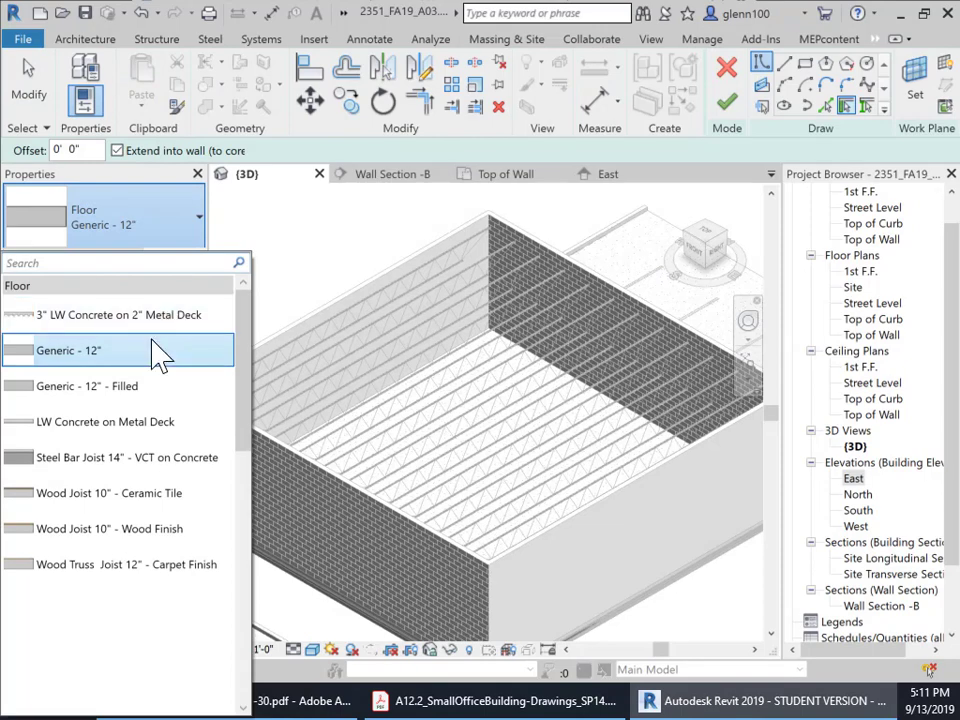
scroll(198, 368, "down", 2)
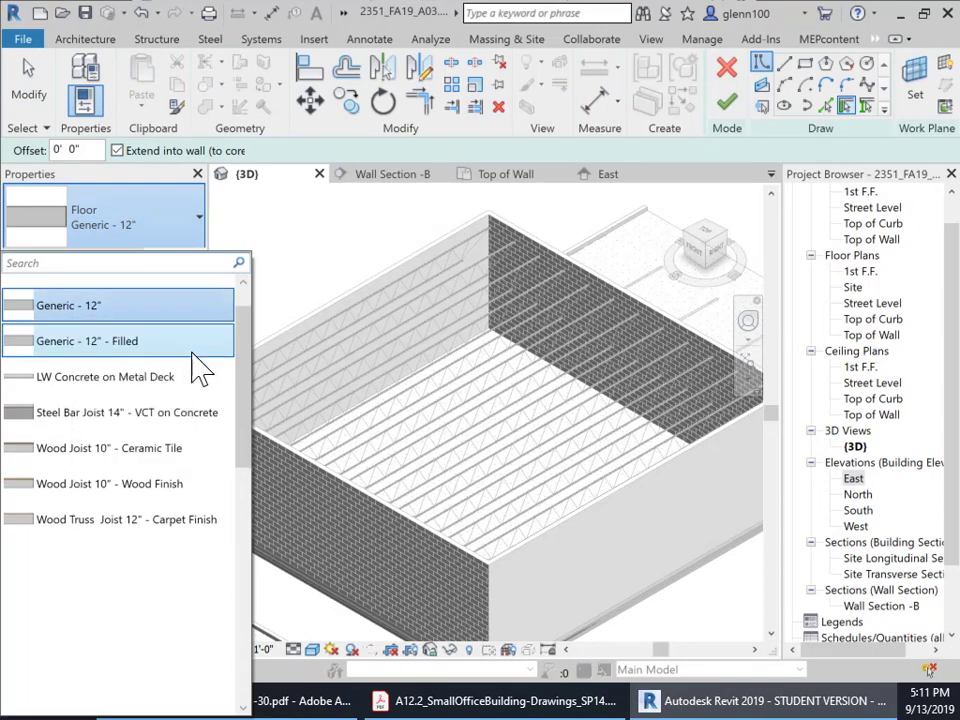
scroll(200, 368, "up", 3)
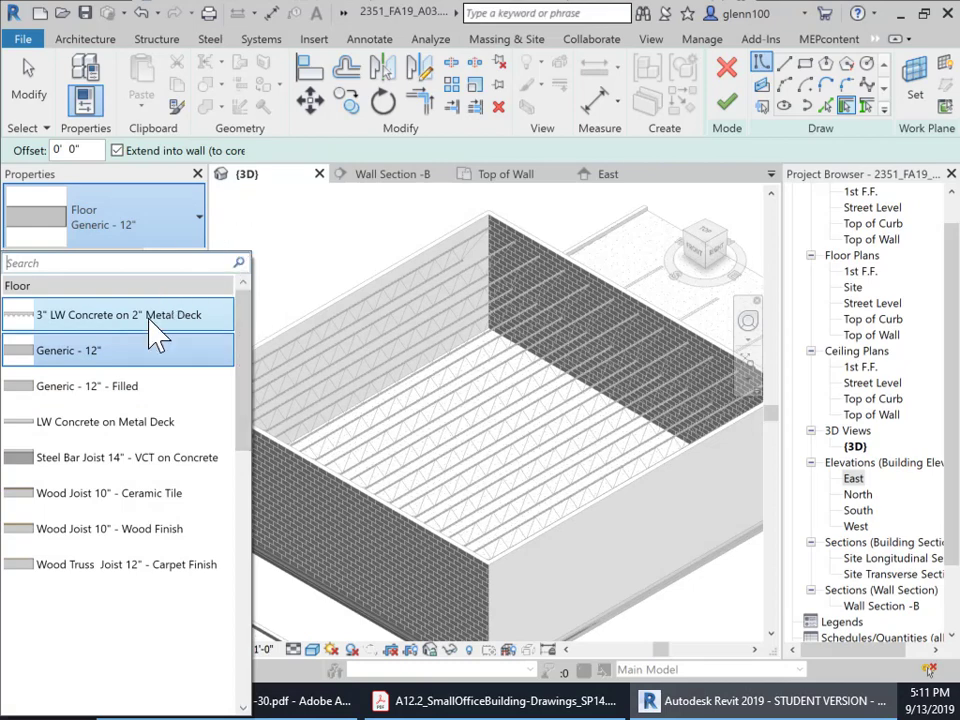
left_click(212, 318)
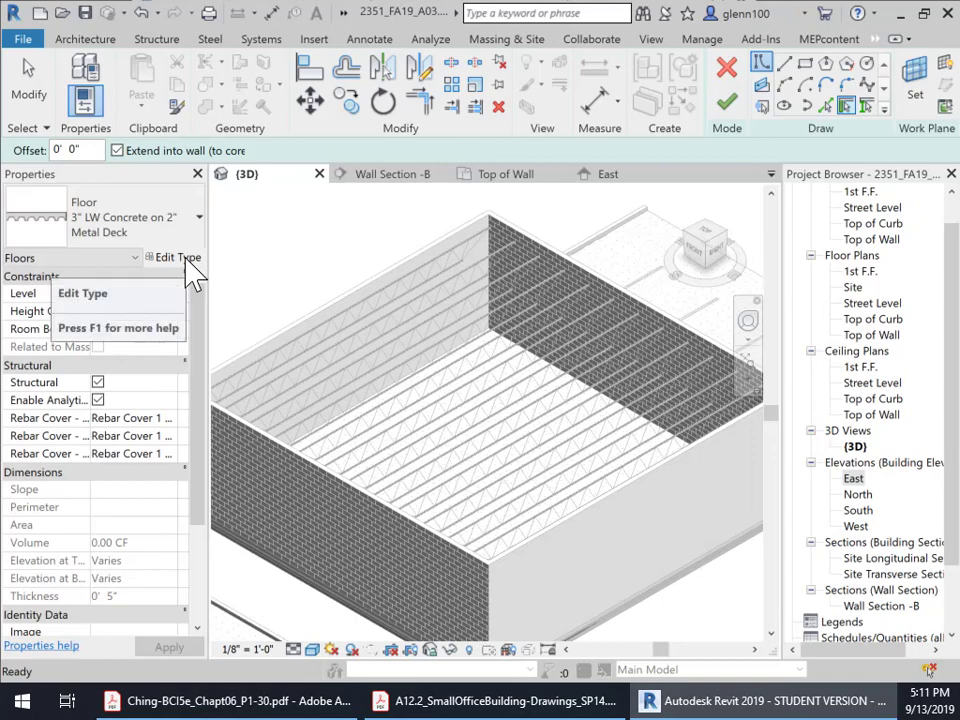
Duplicate the 3" LW Concrete on 2" Metal Deck floor type under the name 1 1/2" Metal Deck ONLY.
left_click(186, 260)
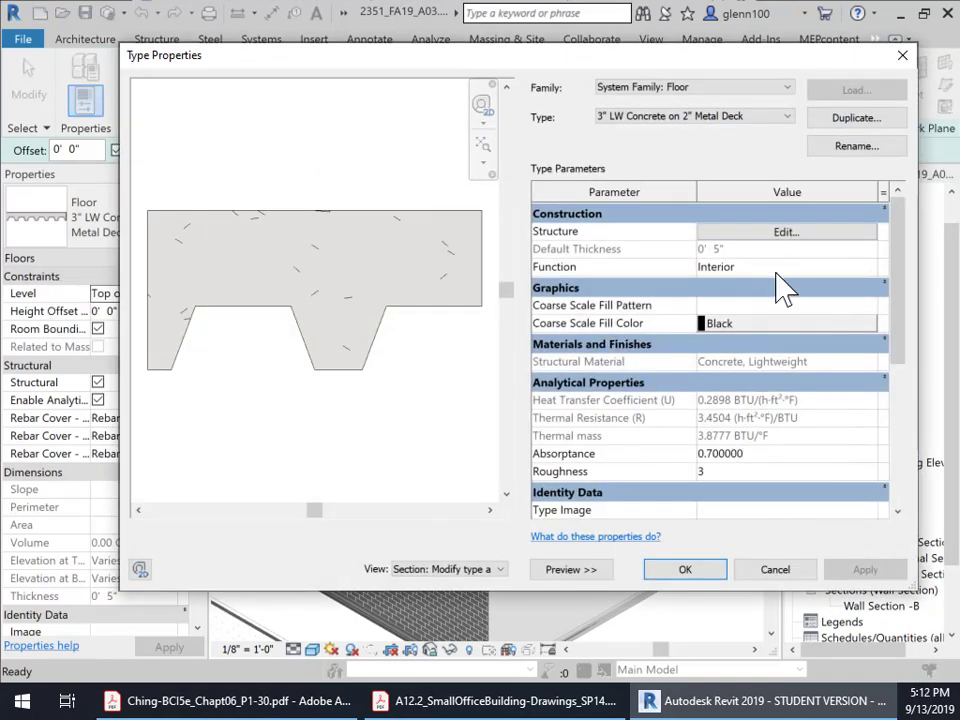
left_click(789, 118)
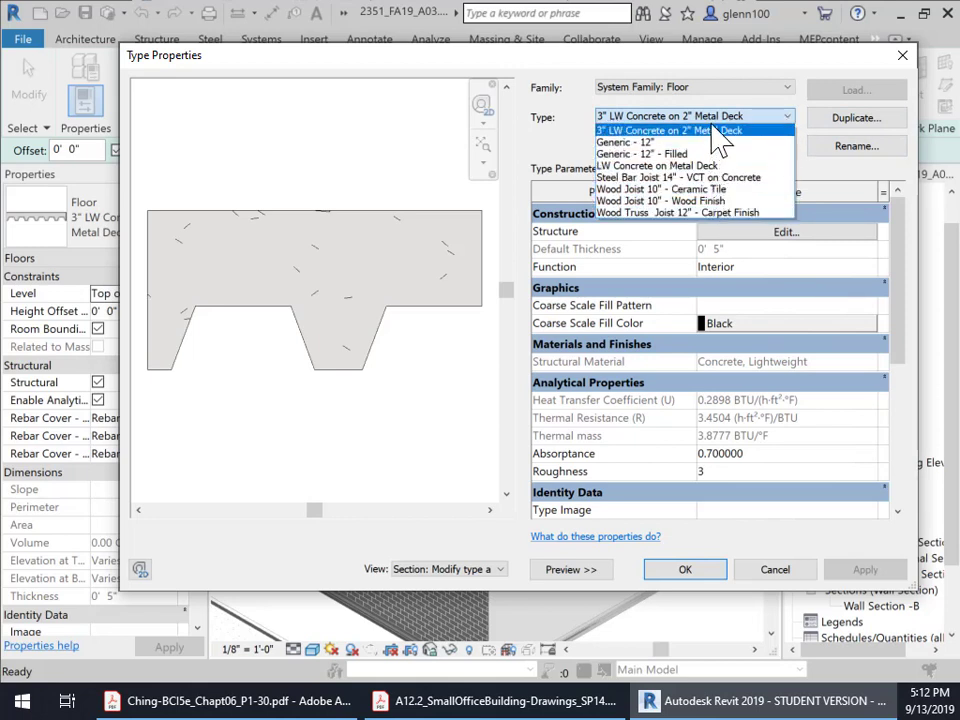
left_click(844, 122)
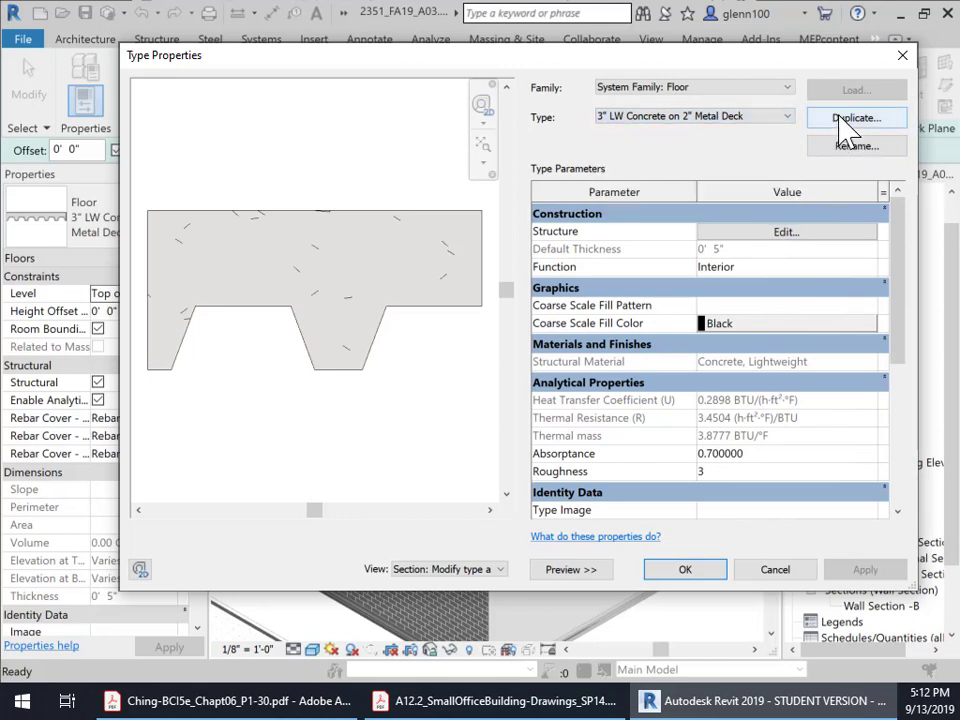
left_click(842, 122)
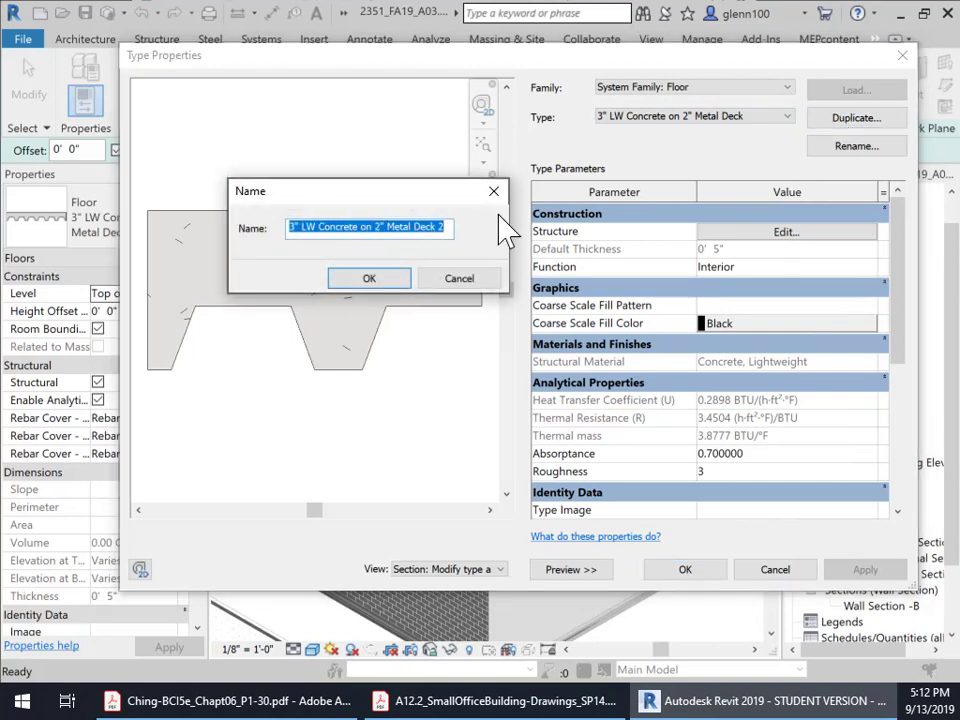
type("1 1/2\" Metal Deck ONLY")
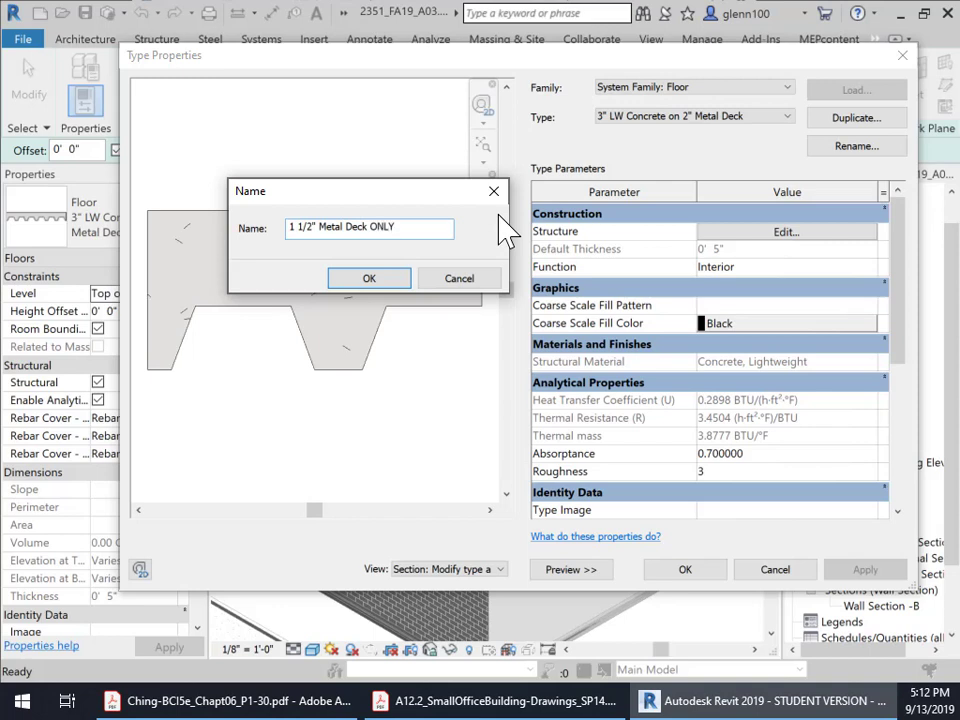
key("Return")
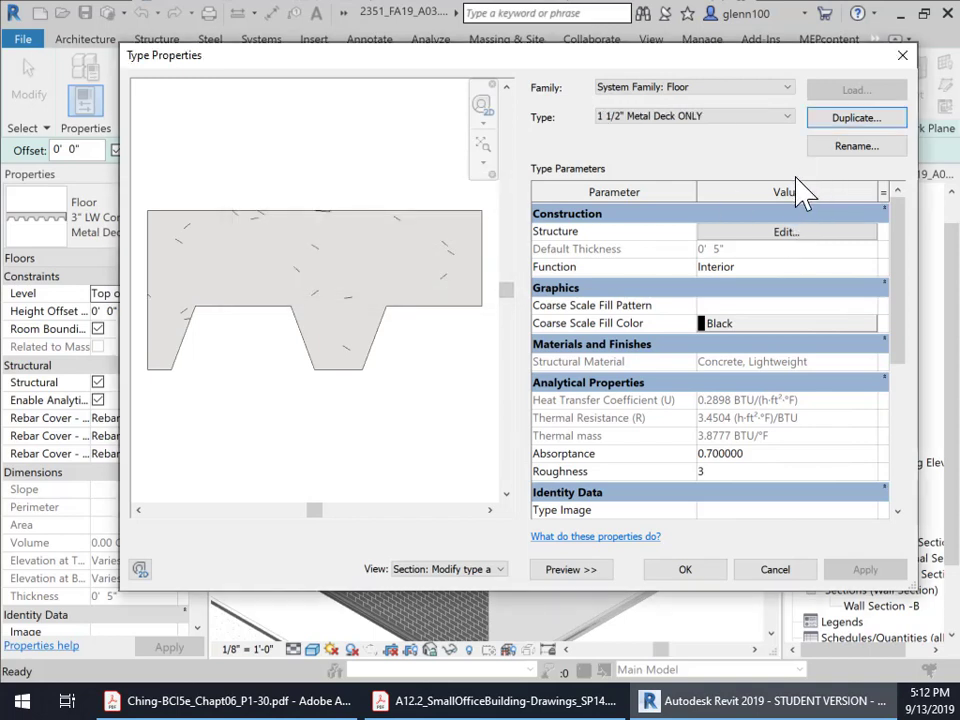
In the type's layer structure, set the metal deck layer's usage to Standalone Deck and delete the lightweight concrete structure layer.
left_click(786, 232)
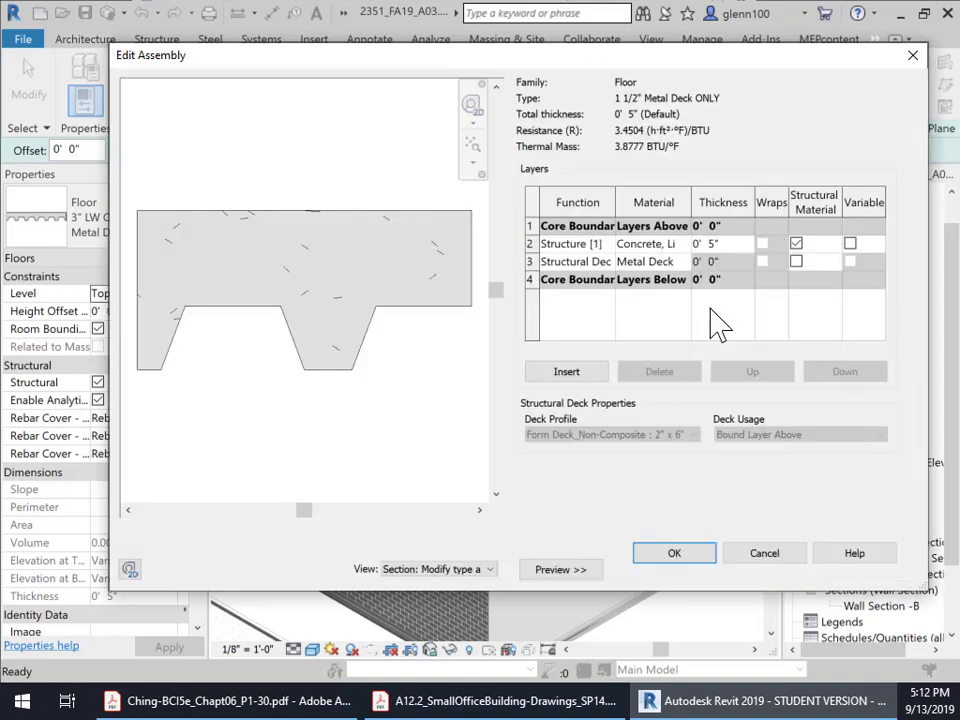
left_click(540, 261)
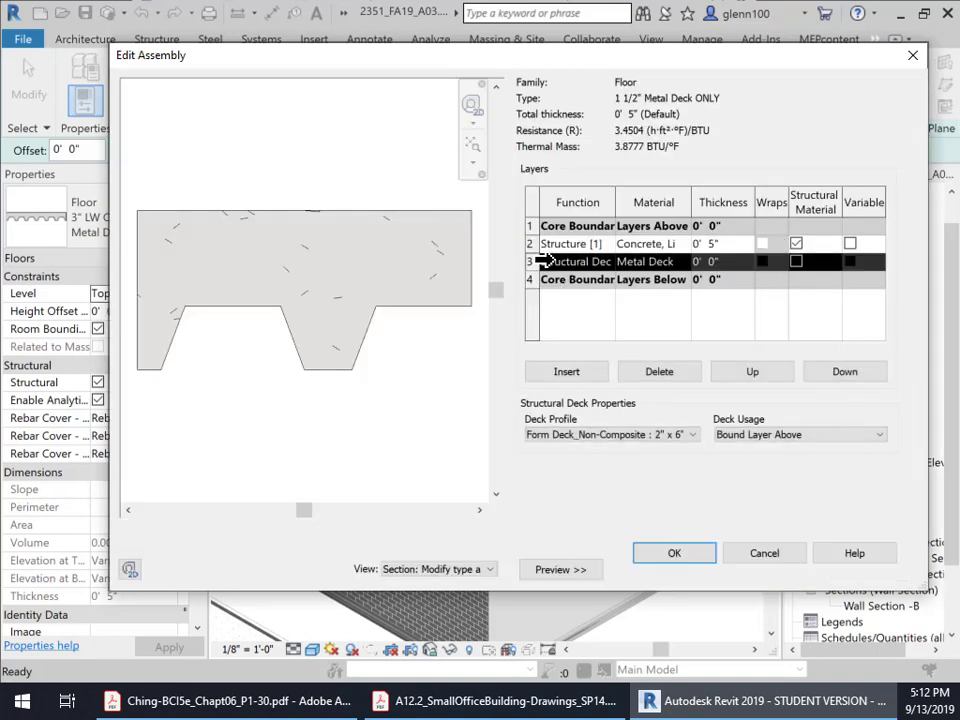
left_click(770, 436)
left_click(774, 460)
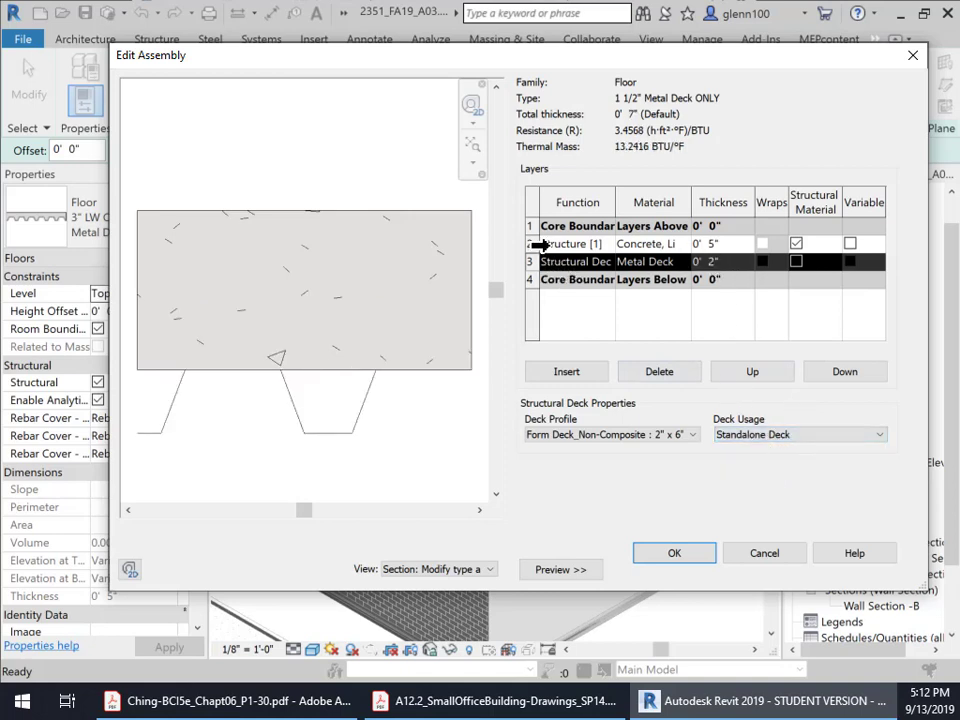
left_click(548, 246)
left_click(650, 375)
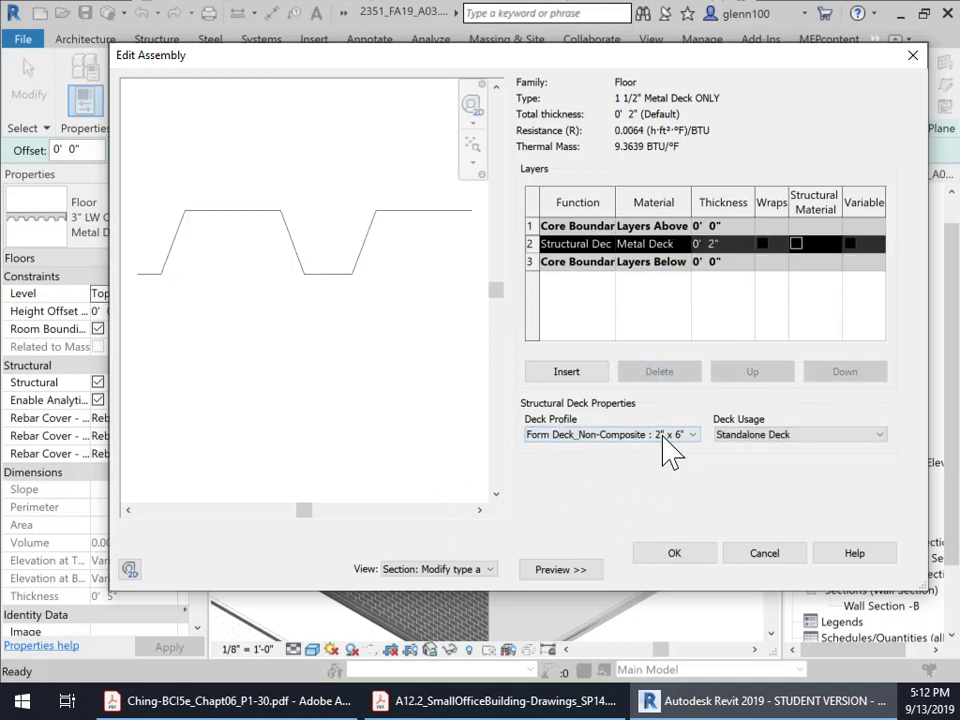
Assign the deck profile Form Deck_Composite : 1 1/2" x 6" to the deck layer and accept the assembly and type properties.
left_click(694, 436)
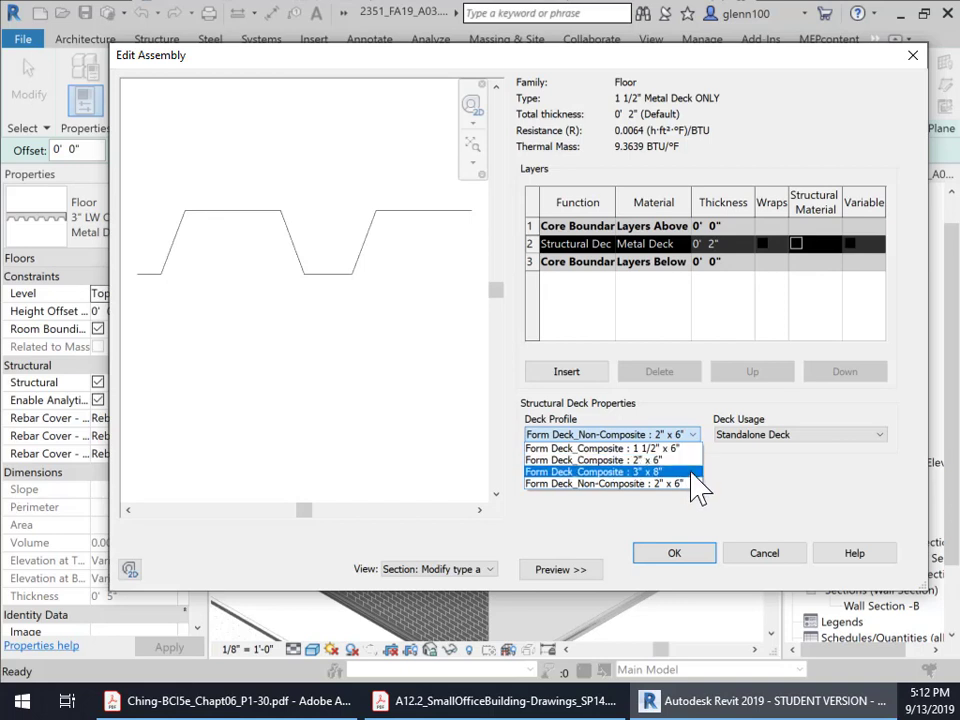
left_click(653, 448)
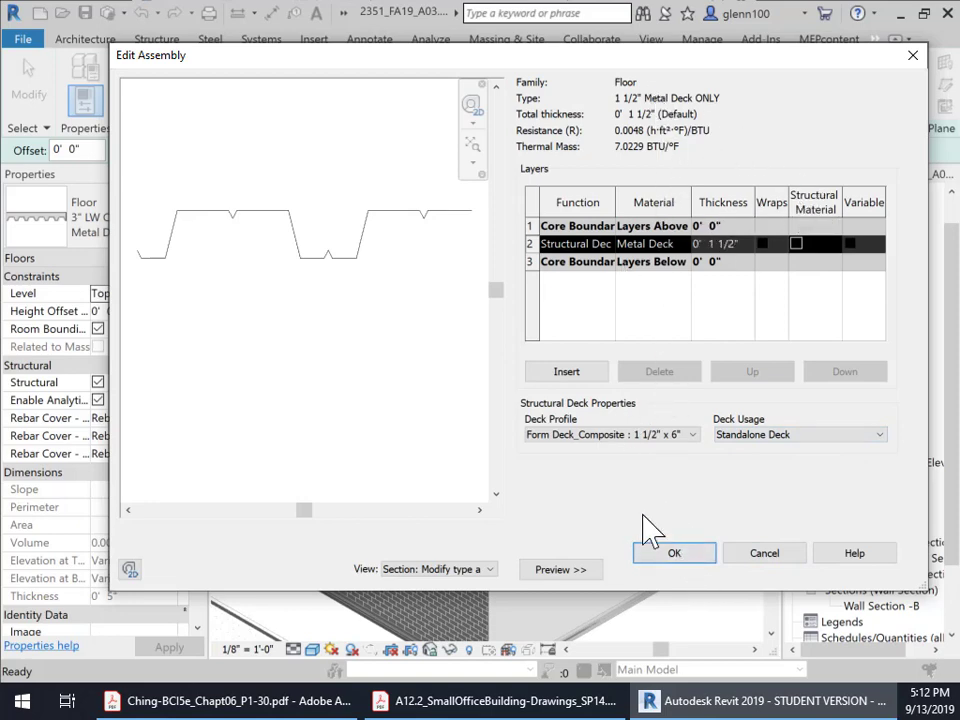
left_click(674, 555)
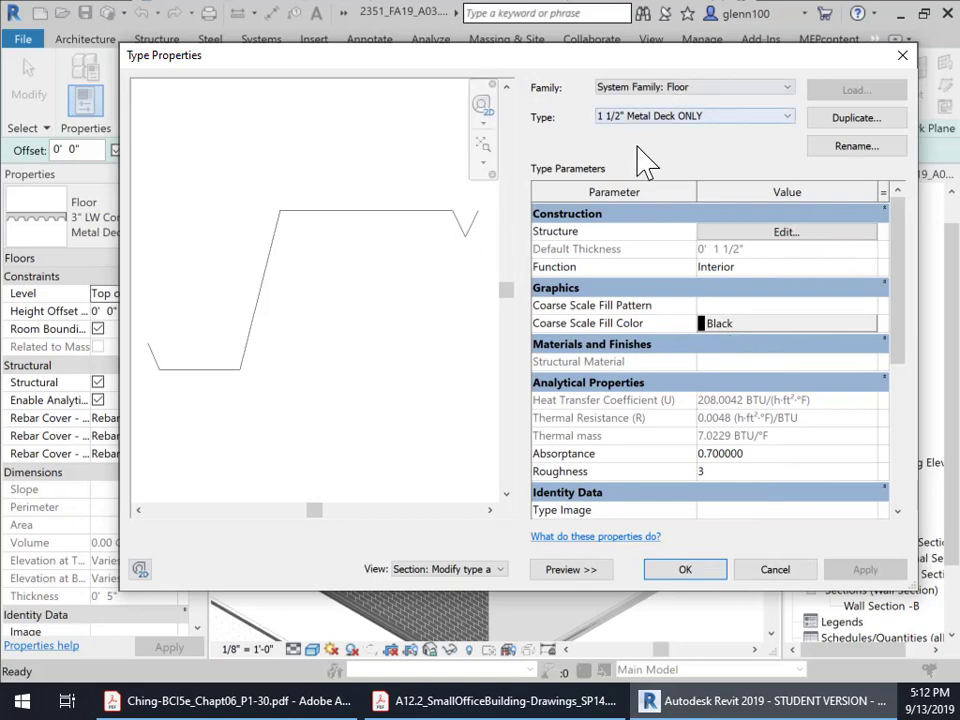
left_click(686, 570)
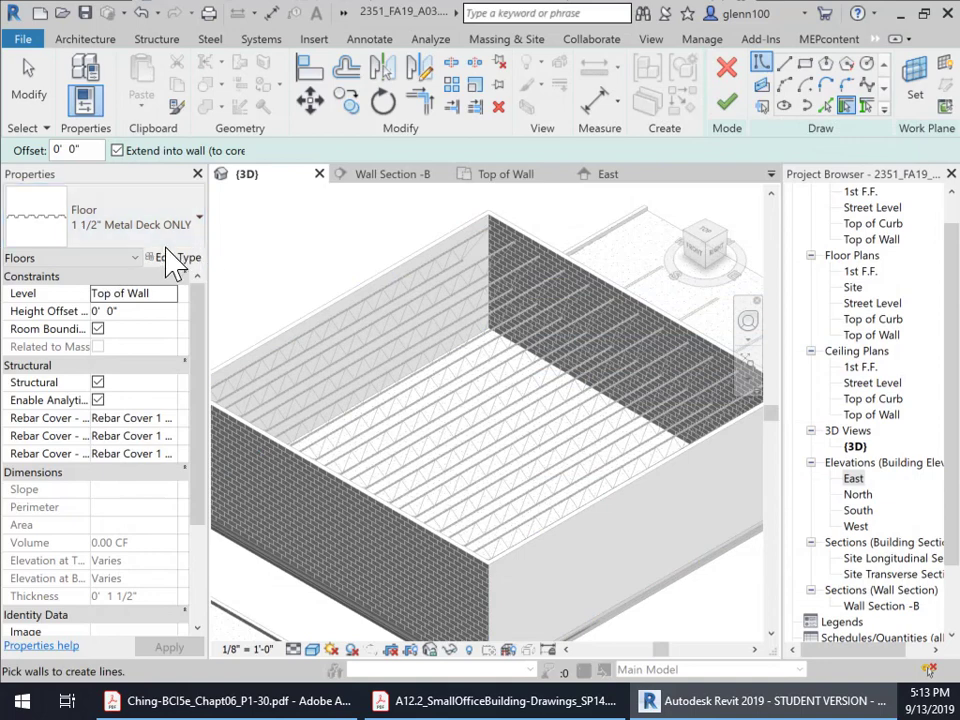
Try a rectangular deck boundary between opposite wall-centerline corners on the Top of Wall plan, and undo it.
left_click(518, 176)
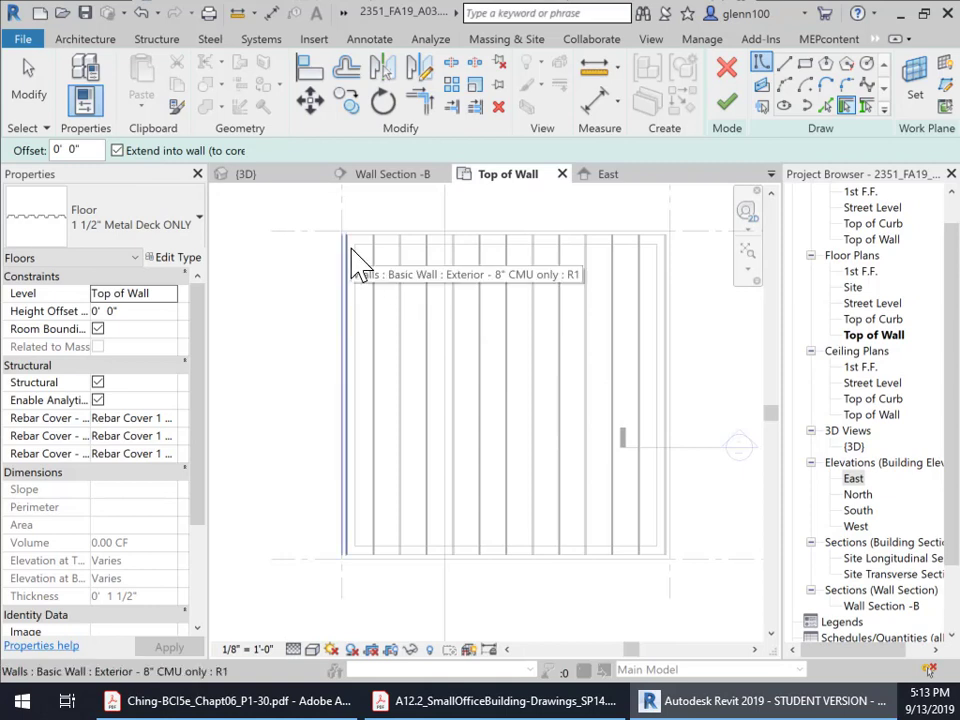
scroll(378, 425, "up", 2)
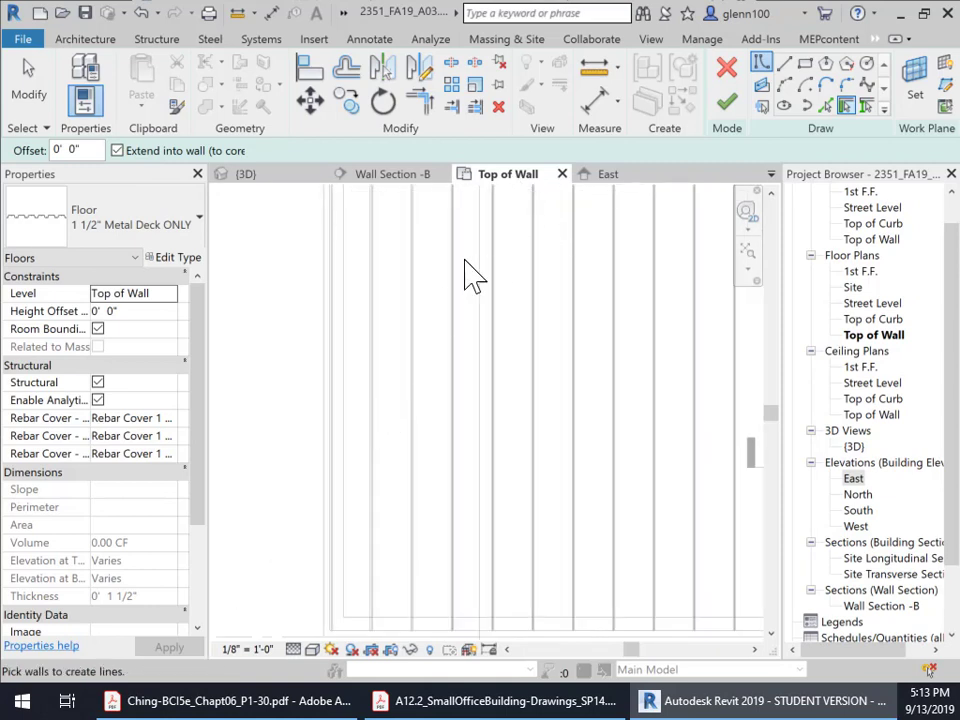
middle_click_drag(415, 290, 472, 500)
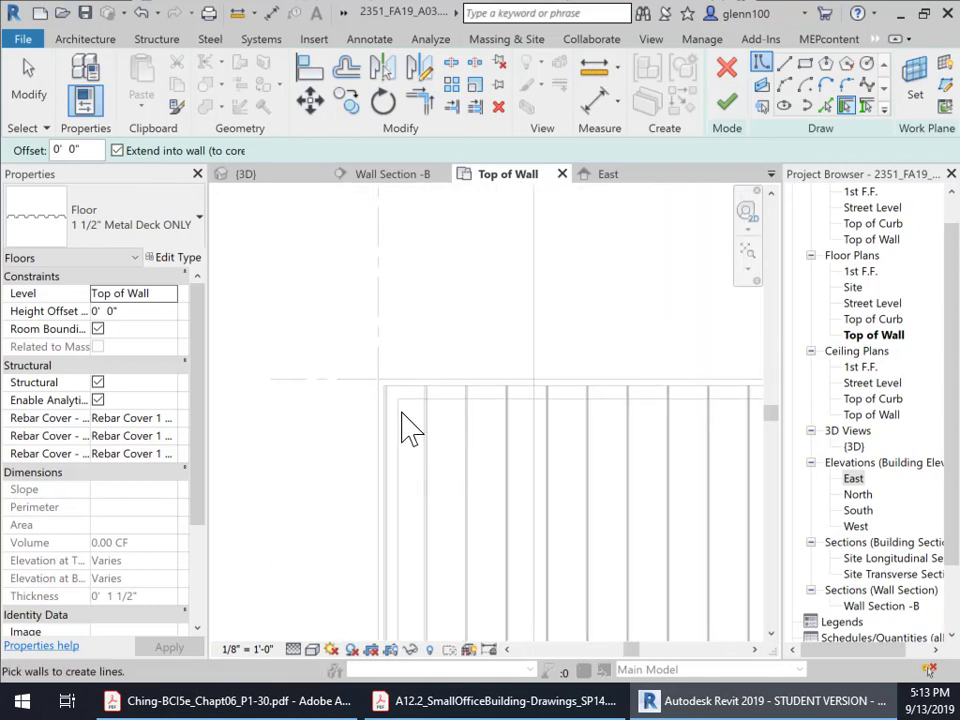
scroll(405, 428, "up", 2)
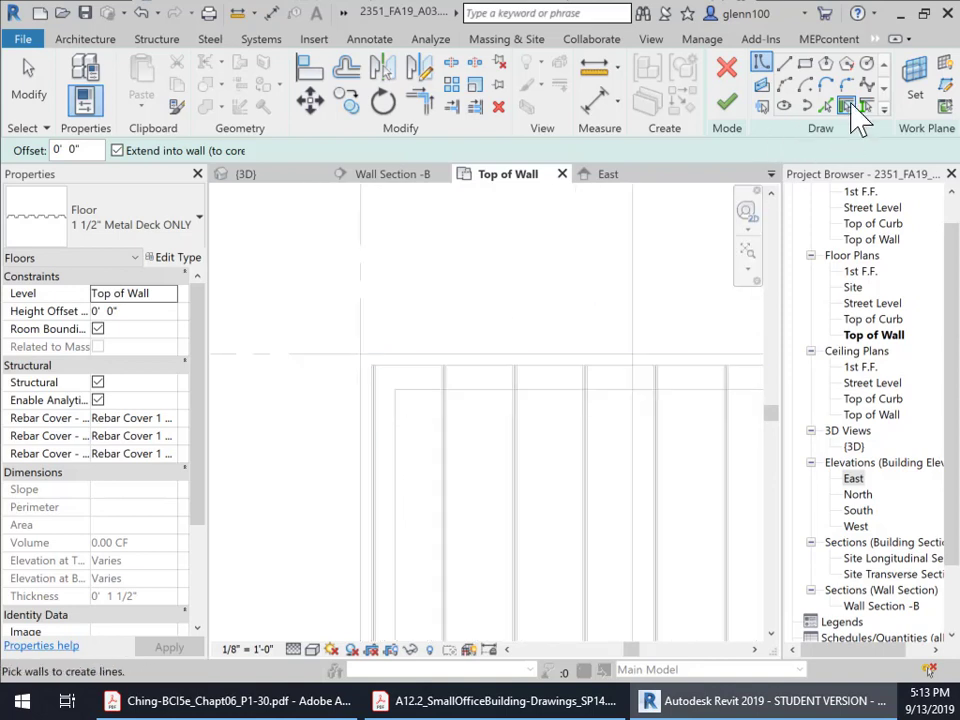
left_click(805, 64)
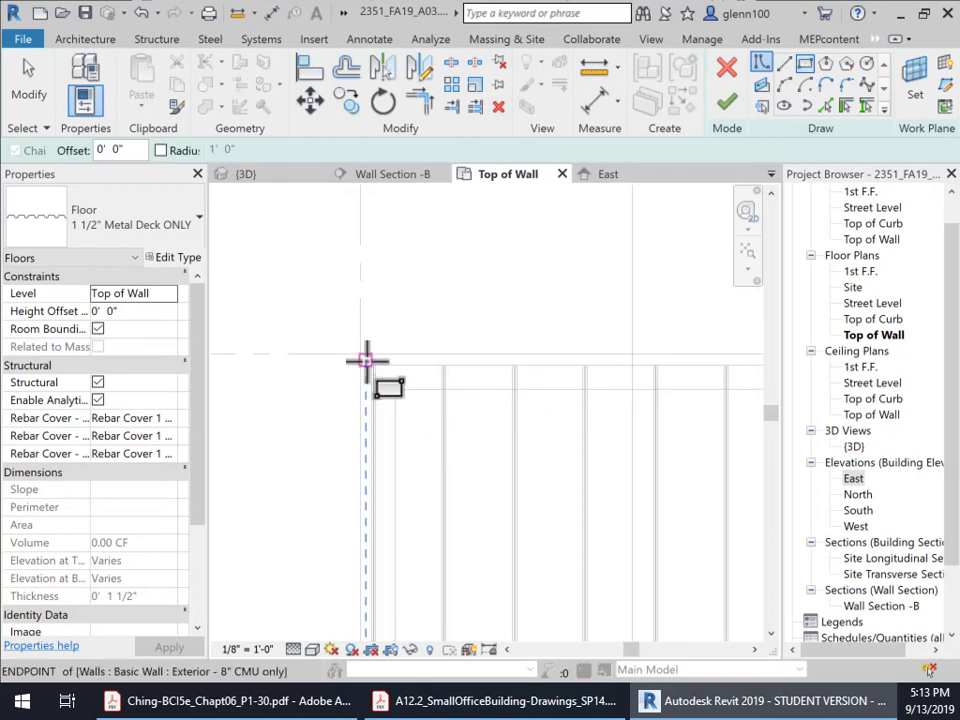
left_click(366, 360)
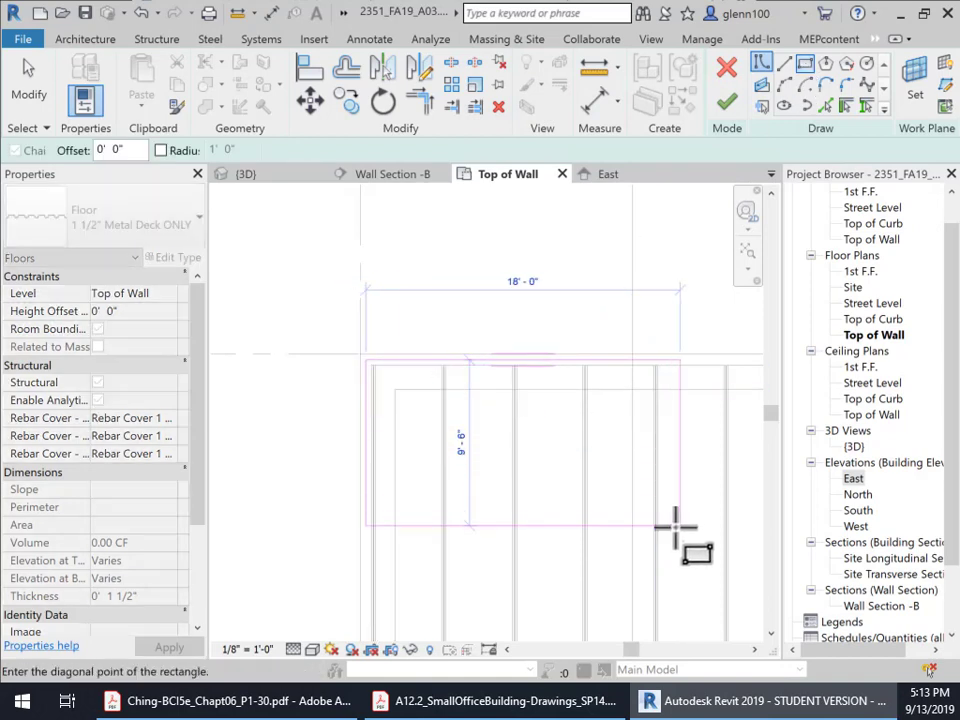
middle_click_drag(675, 525, 476, 282)
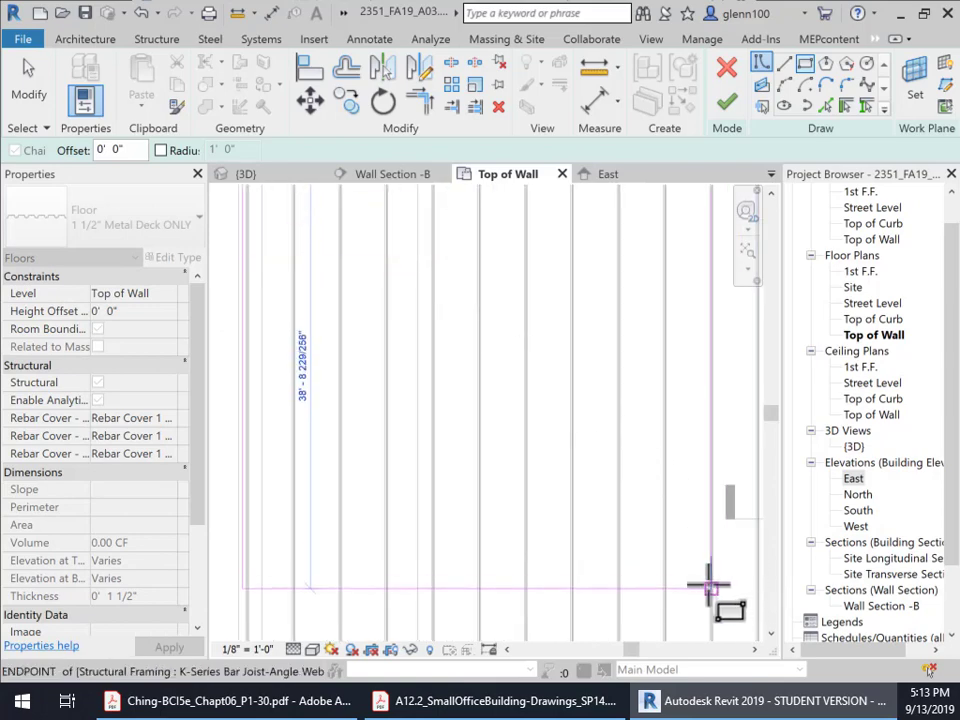
middle_click_drag(735, 600, 550, 325)
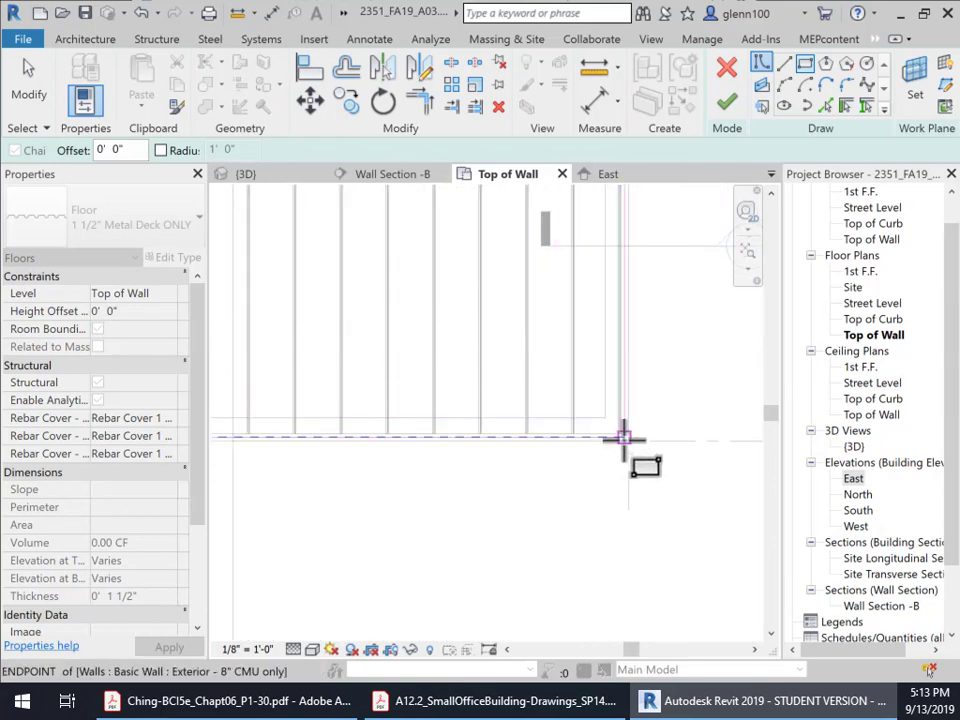
left_click(623, 437)
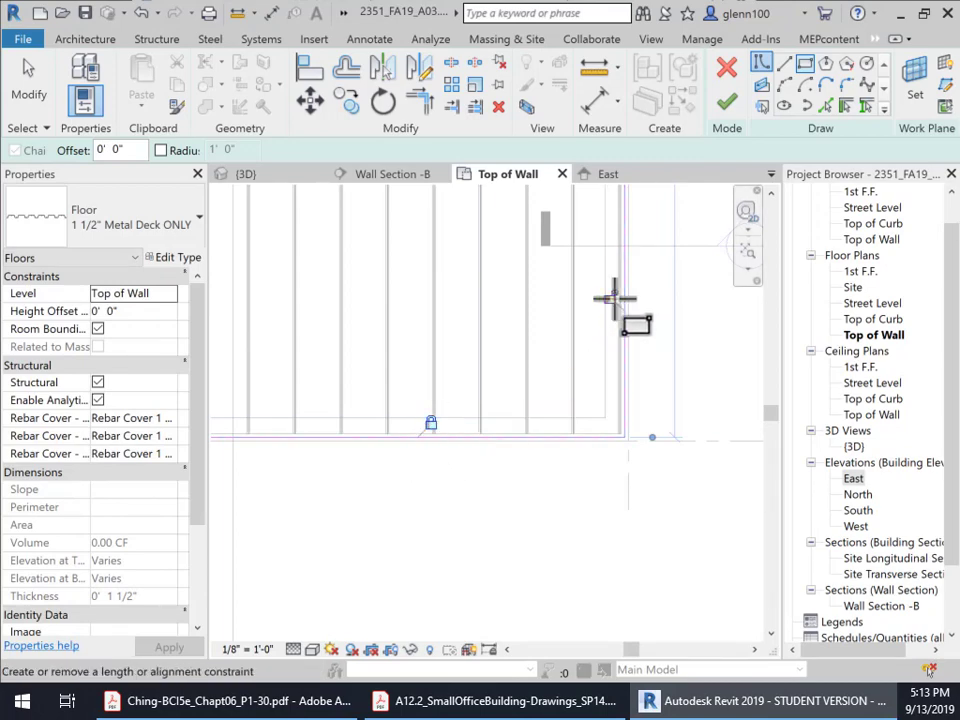
middle_click_drag(489, 265, 568, 660)
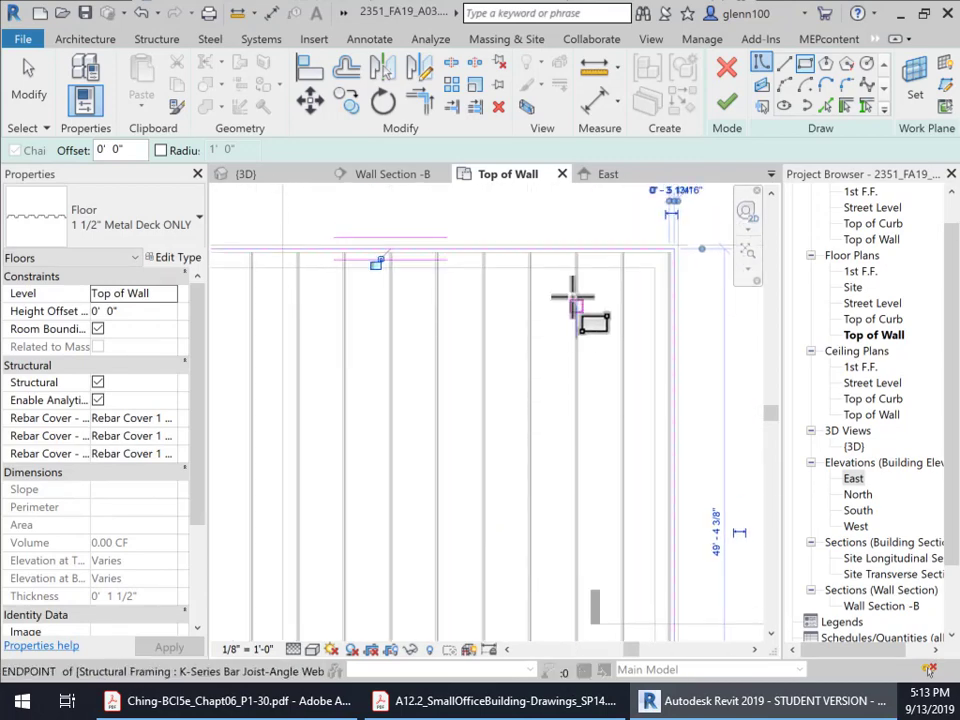
left_click(143, 13)
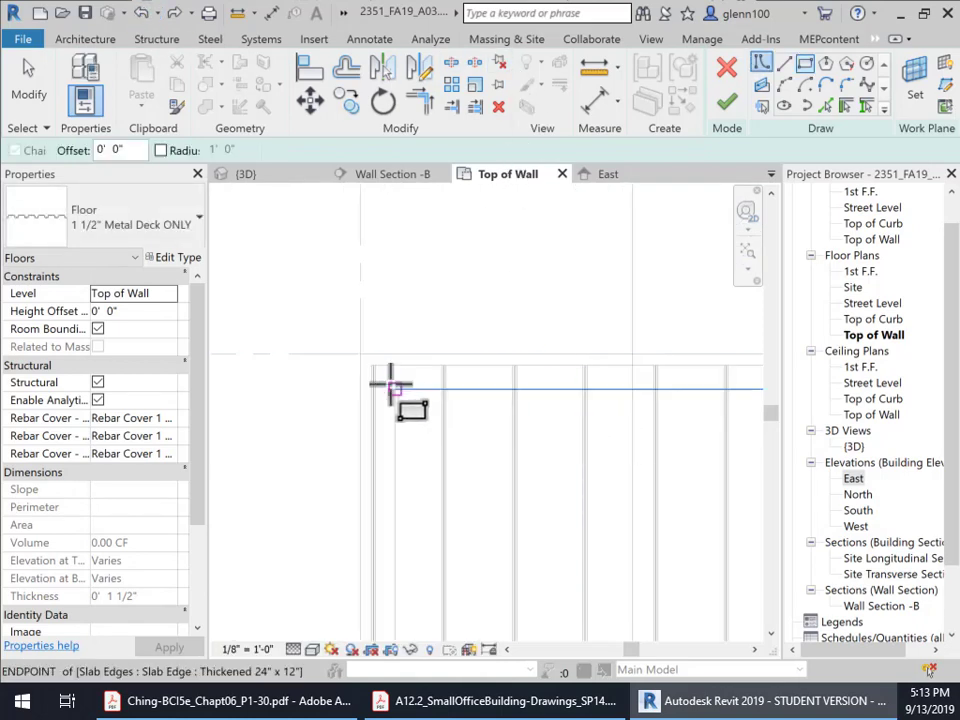
Sketch the rectangular deck boundary on the Top of Wall plan between diagonally opposite inner-face corners of the 8" CMU walls.
scroll(392, 380, "up", 3)
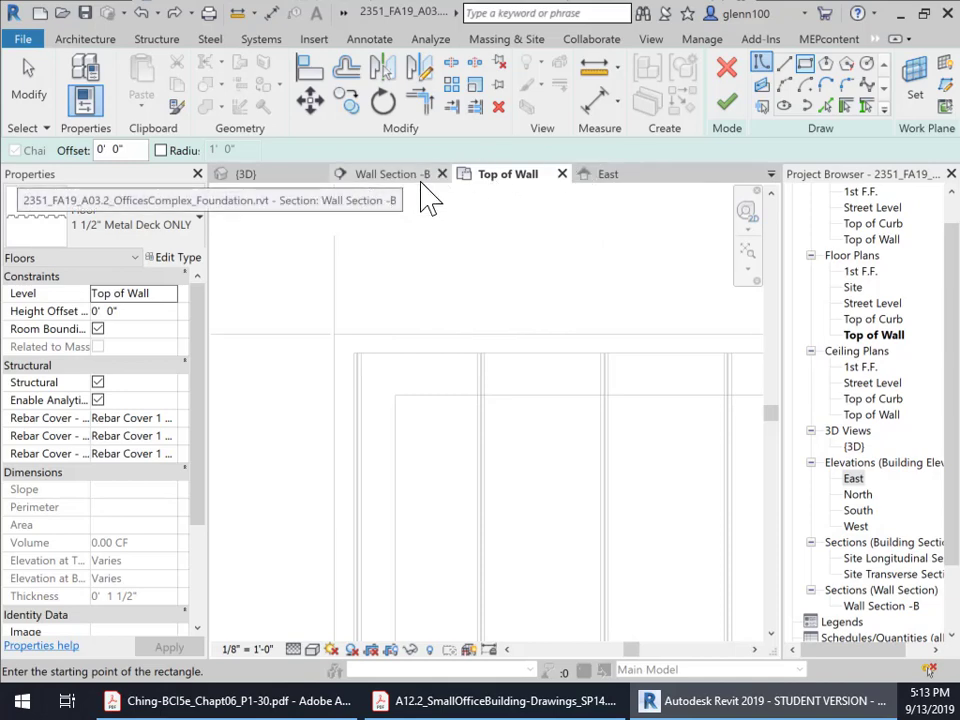
left_click(274, 180)
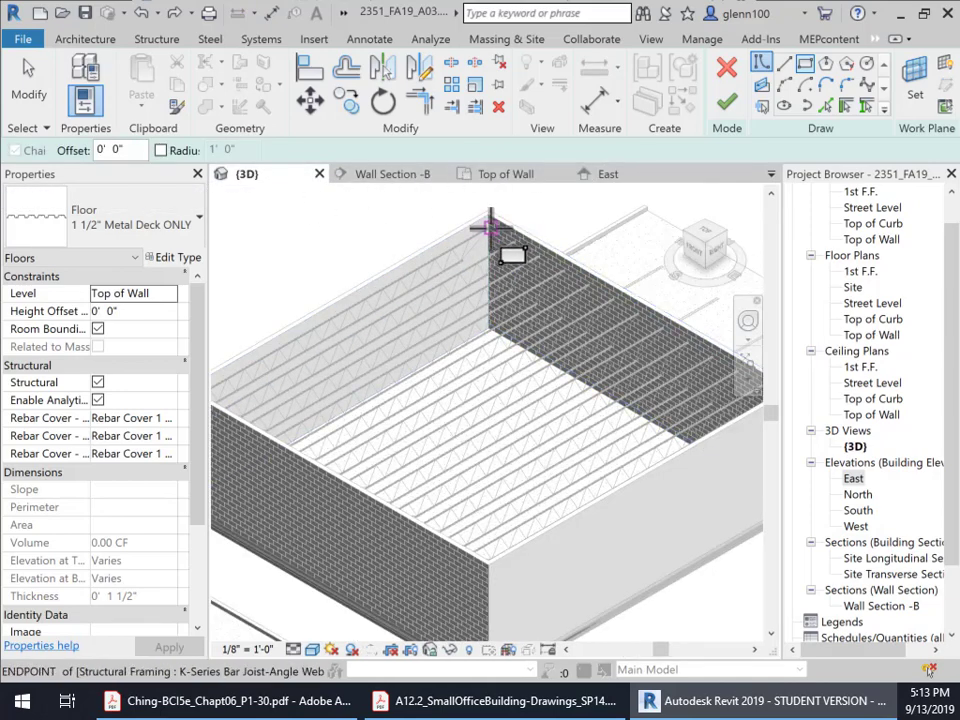
left_click(516, 184)
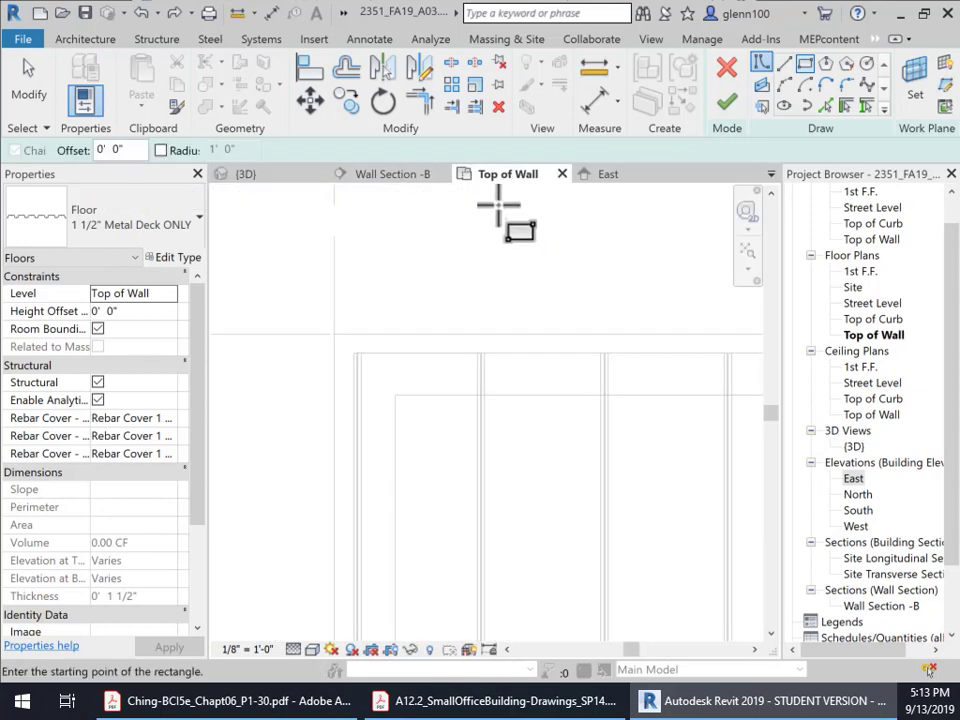
scroll(378, 360, "up", 2)
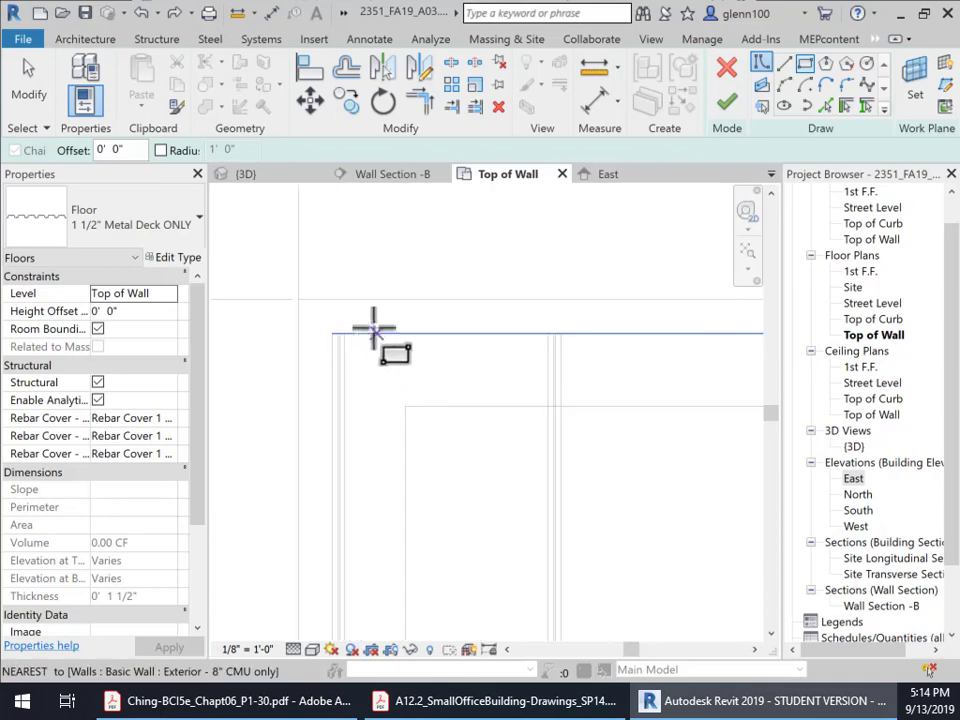
left_click(332, 332)
scroll(521, 437, "down", 2)
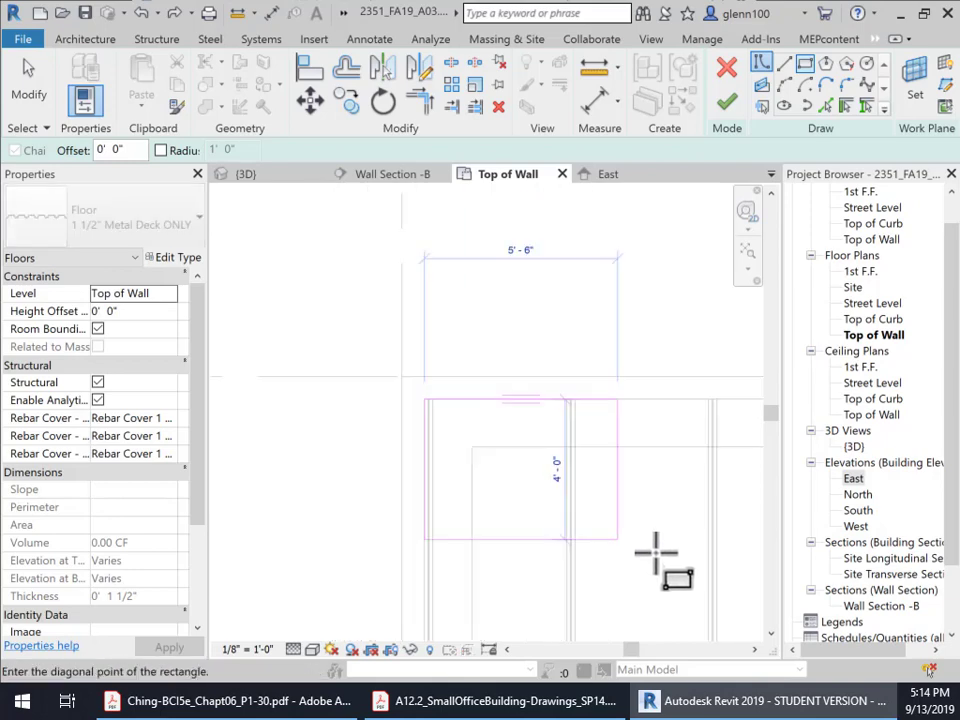
middle_click_drag(662, 545, 460, 297)
scroll(684, 556, "down", 4)
middle_click_drag(673, 541, 517, 373)
middle_click_drag(712, 608, 501, 401)
middle_click_drag(684, 572, 515, 383)
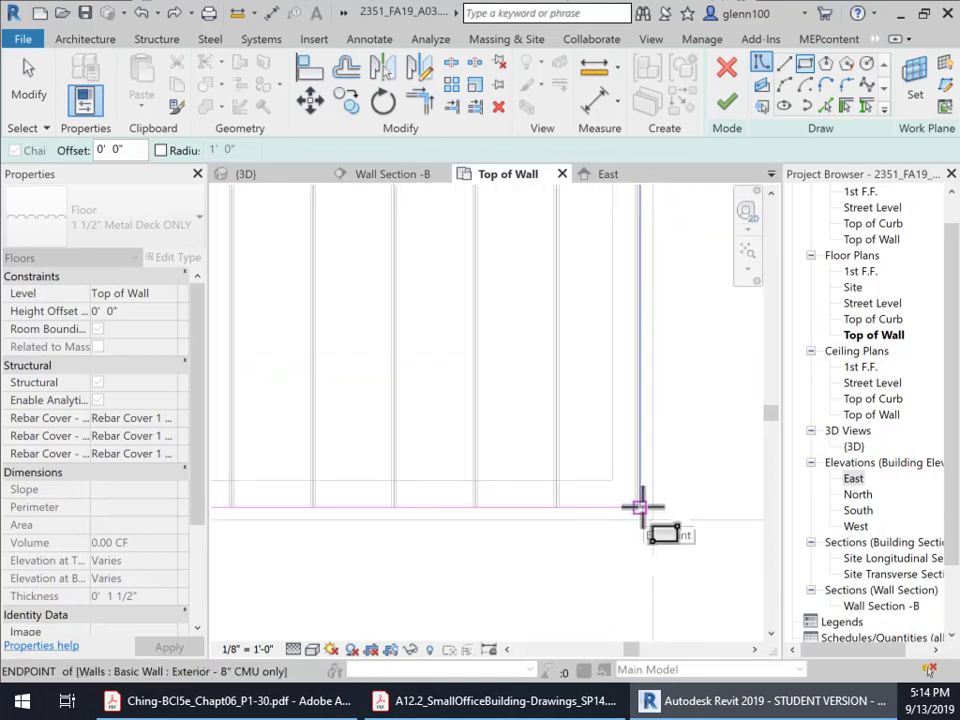
left_click(641, 507)
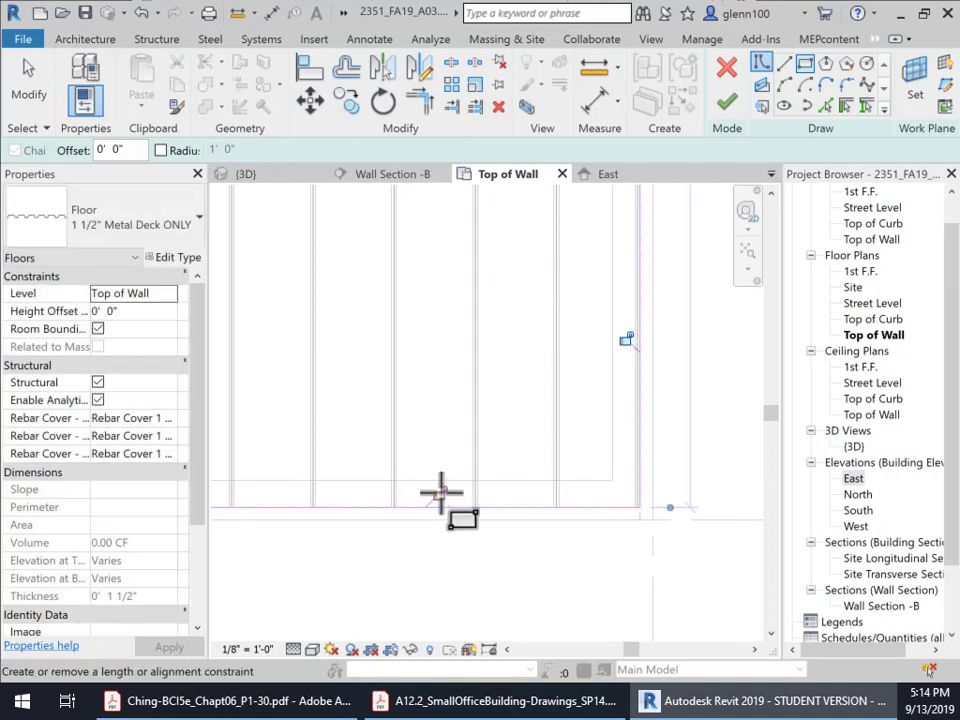
Lock all four edges of the rectangular deck boundary to the inner wall faces.
left_click(628, 342)
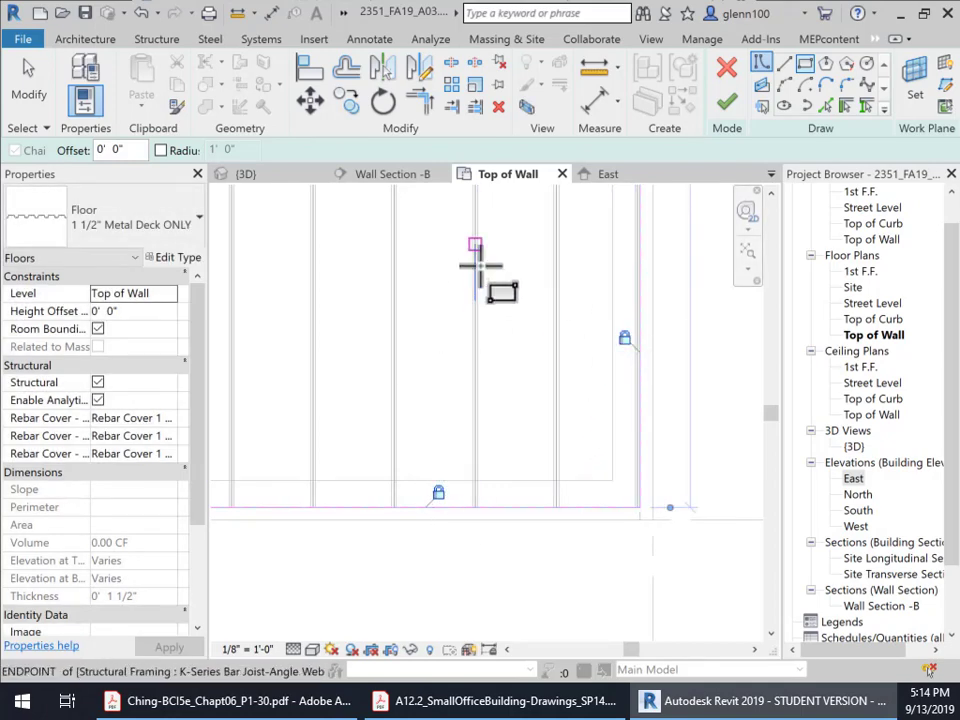
scroll(482, 264, "down", 1)
middle_click_drag(497, 299, 597, 521)
scroll(568, 378, "down", 1)
middle_click_drag(543, 298, 629, 564)
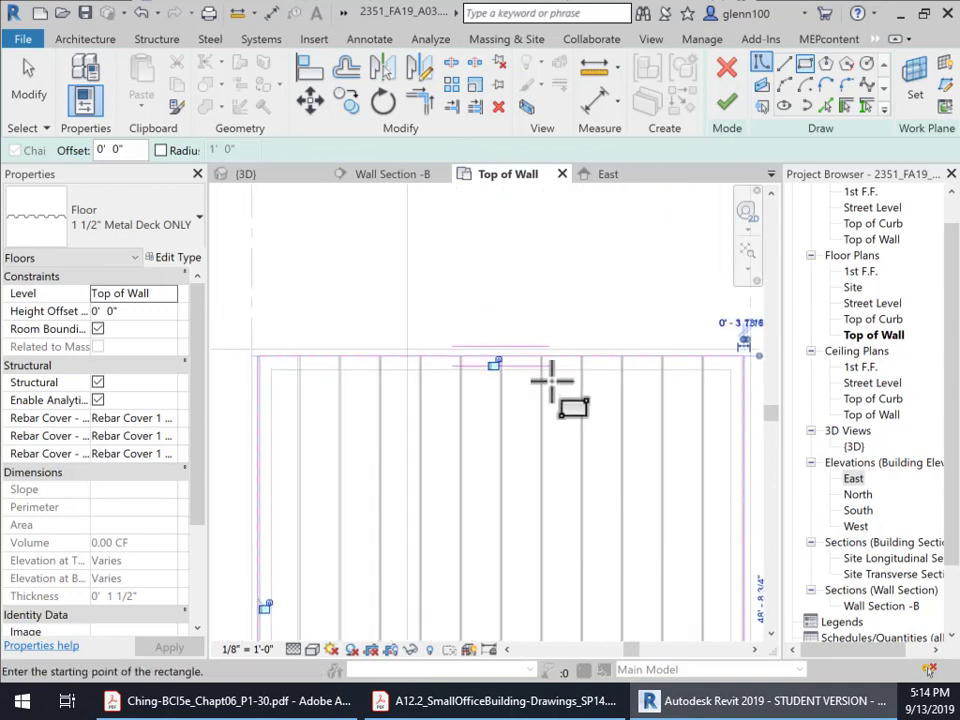
left_click(494, 364)
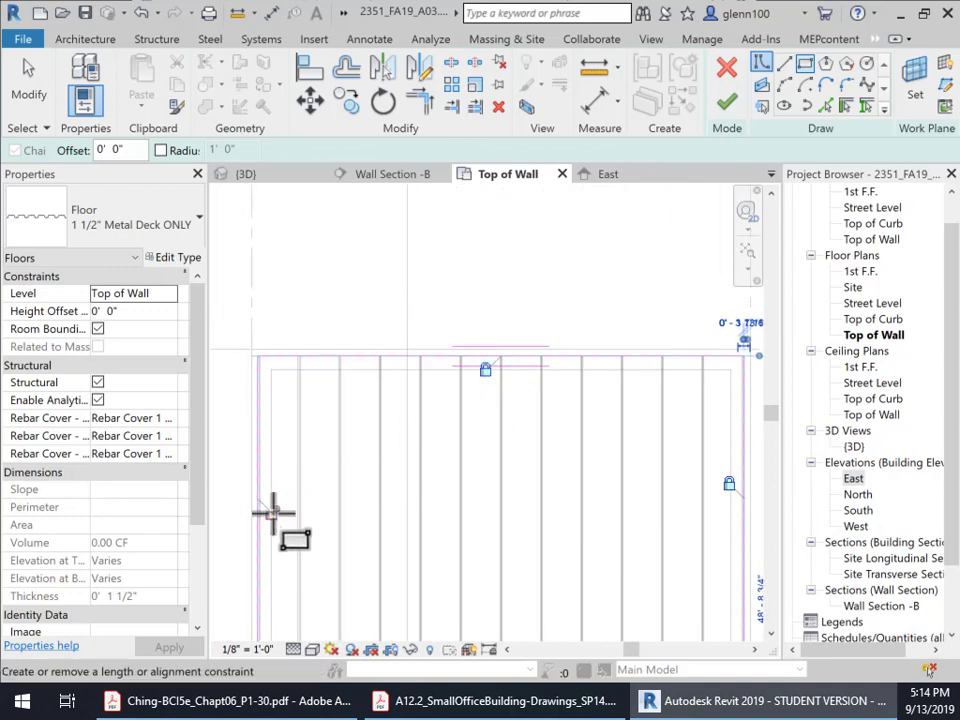
left_click(272, 512)
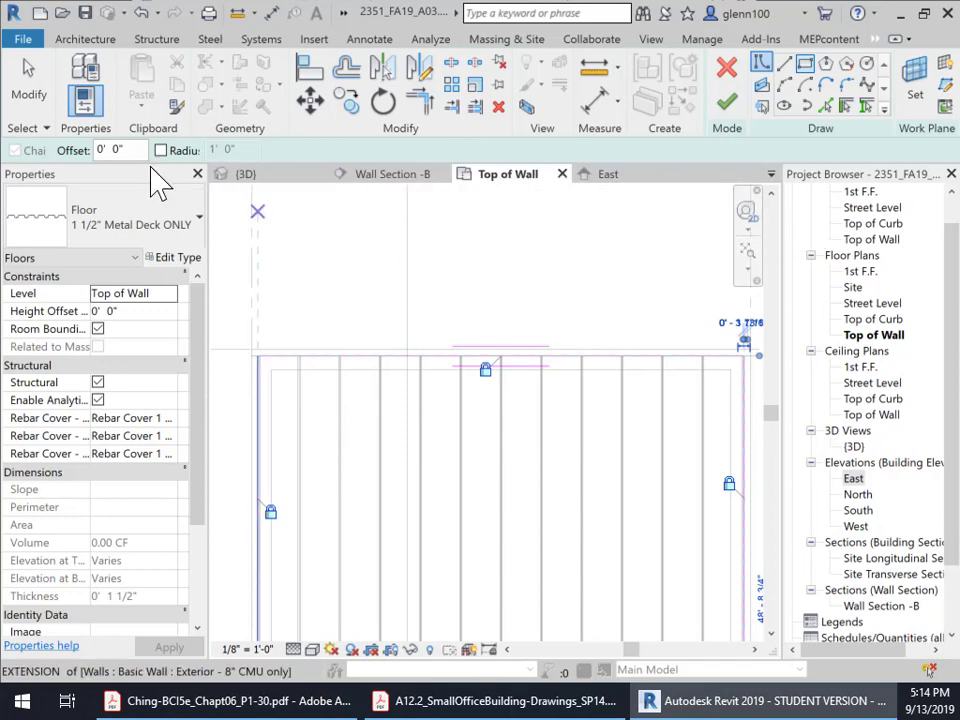
left_click(30, 92)
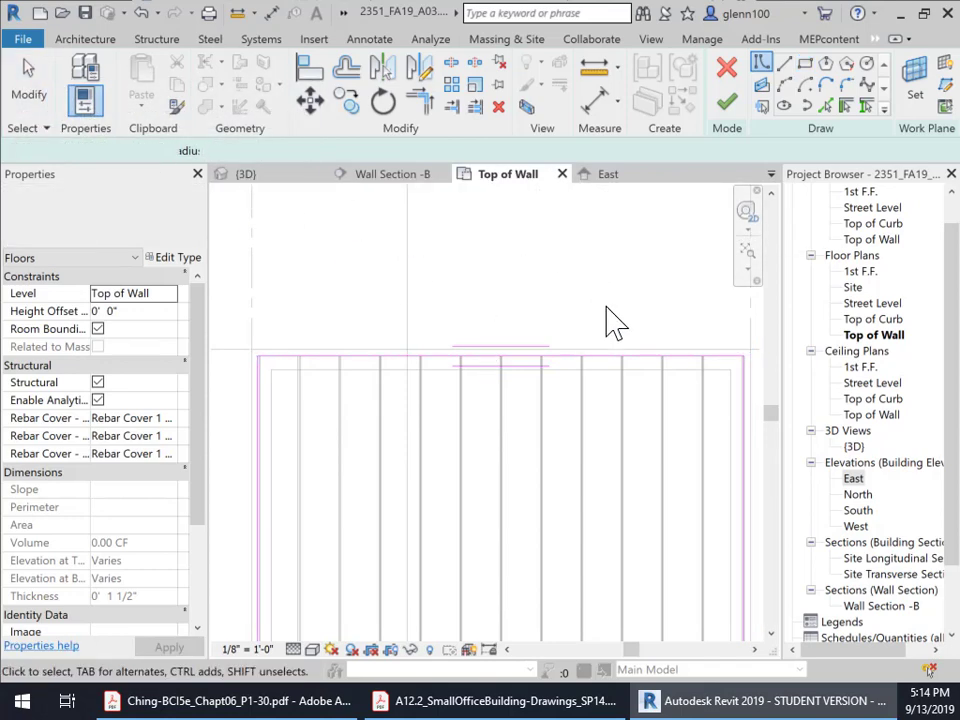
Try the left boundary edge as the deck's span direction, and restore the span direction to the upper edge.
left_click(589, 360)
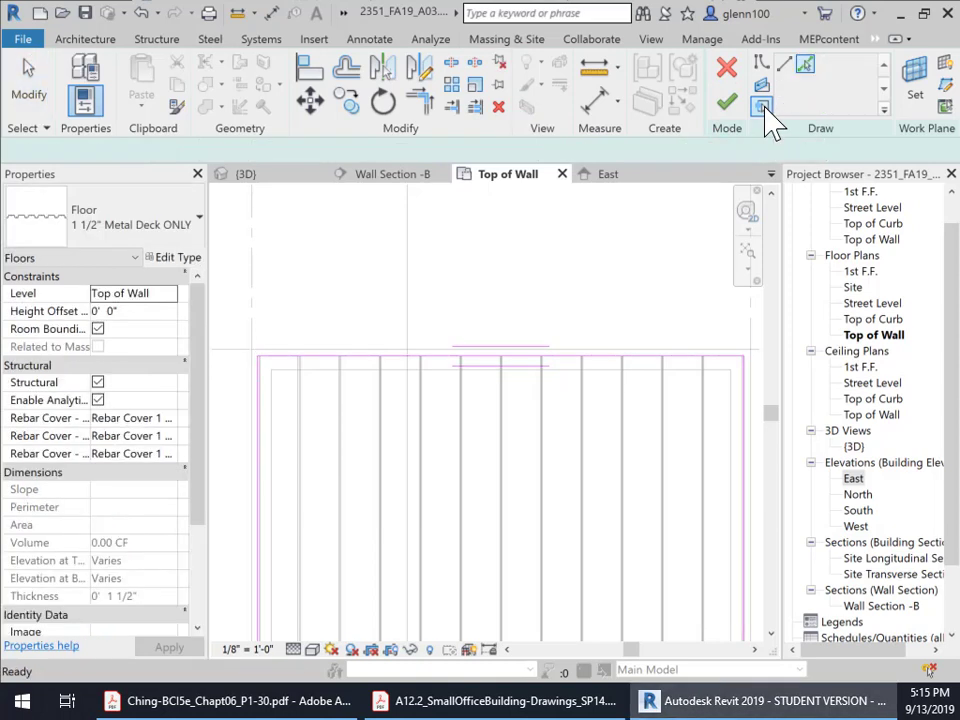
left_click(806, 68)
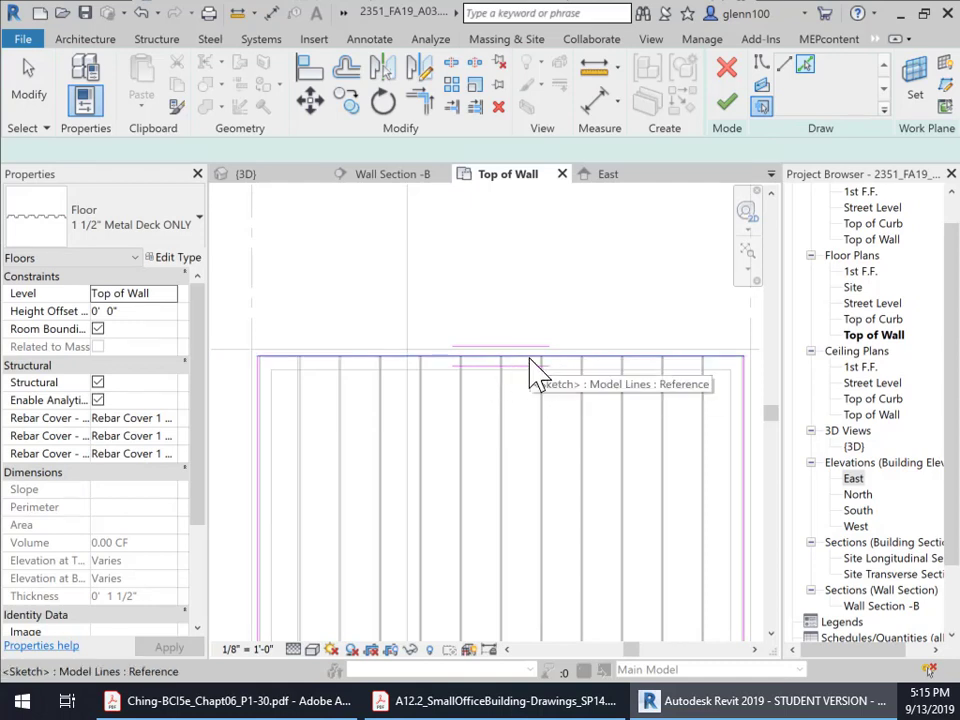
left_click(259, 485)
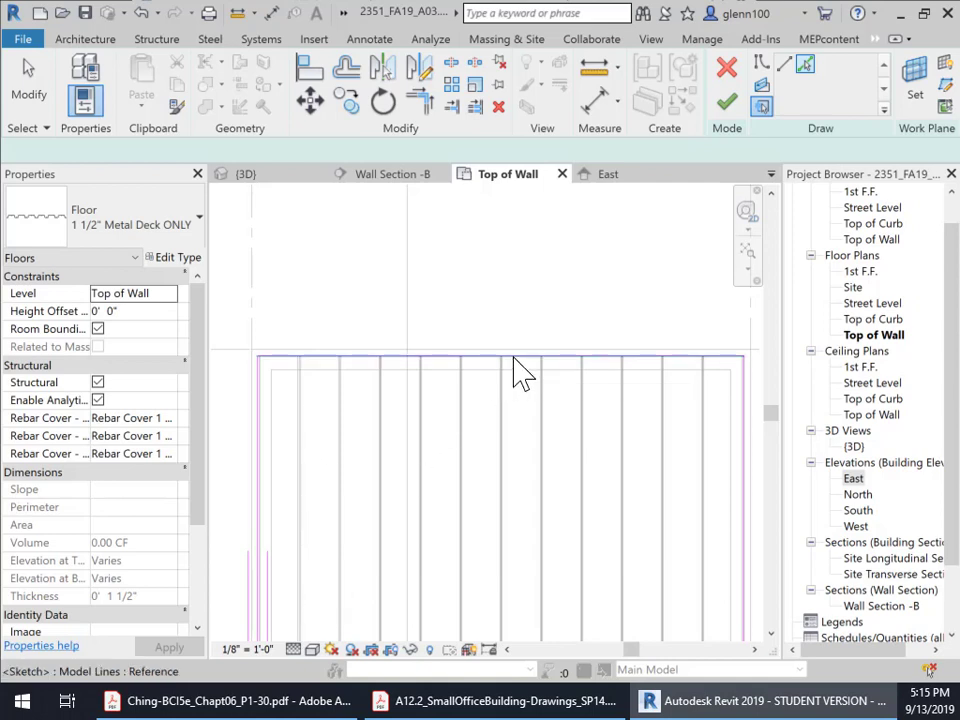
scroll(612, 480, "down", 3)
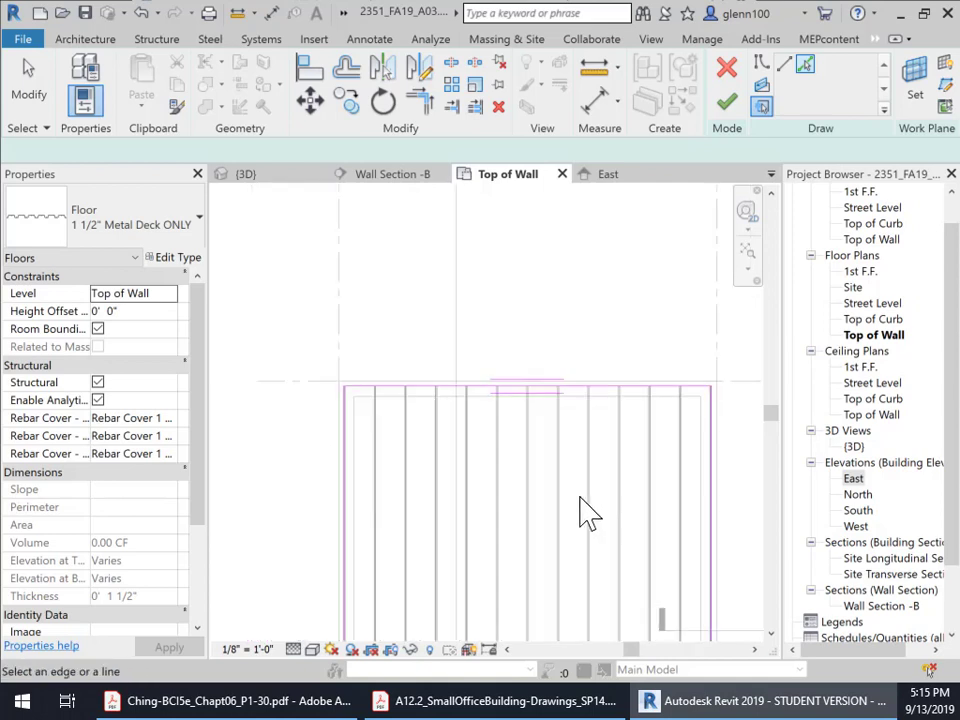
Finish the metal deck boundary sketch on the Top of Wall plan to create the 1 1/2" Metal Deck ONLY floor.
middle_click_drag(595, 480, 556, 279)
middle_click_drag(590, 392, 552, 462)
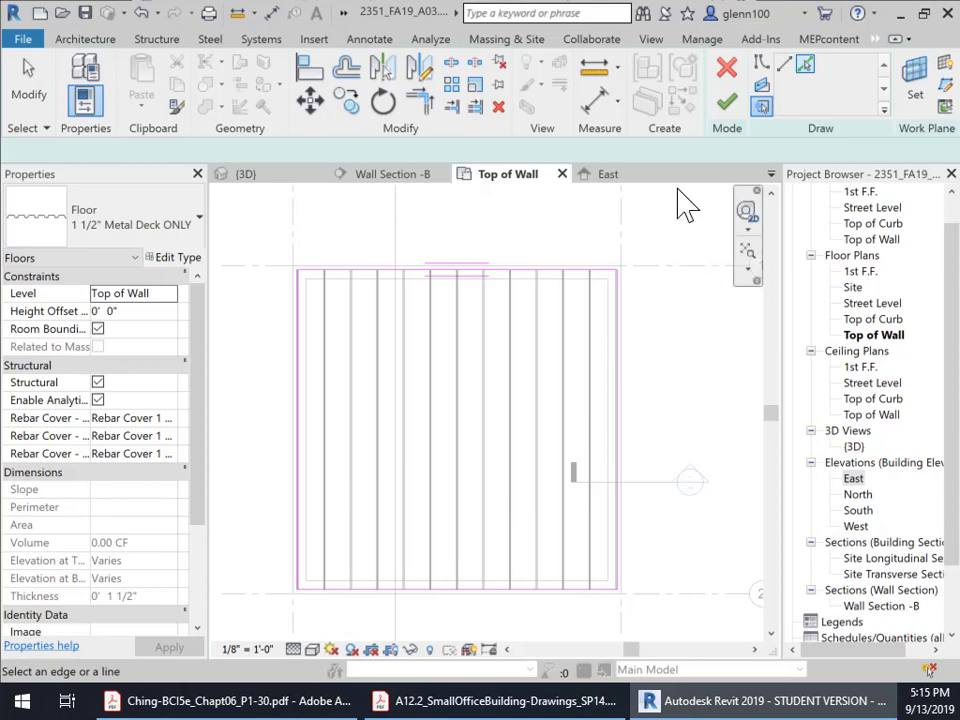
left_click(729, 103)
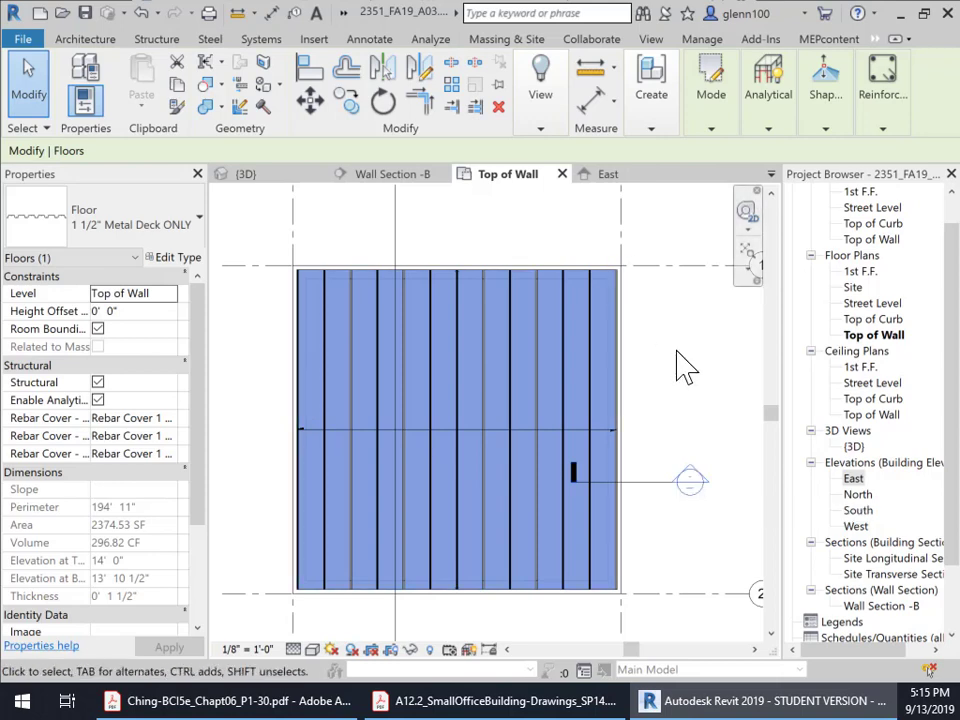
Open Wall Section -B and try to measure from the metal deck's upper end corner at the 8" CMU wall.
left_click(413, 177)
scroll(650, 345, "up", 3)
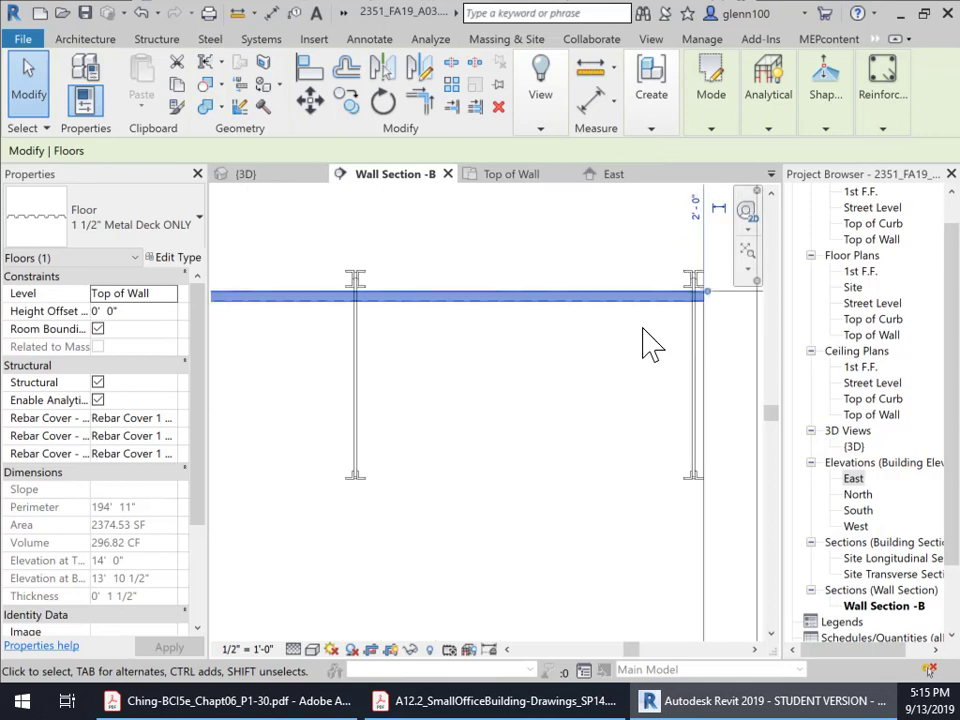
middle_click_drag(649, 343, 467, 471)
scroll(467, 471, "down", 3)
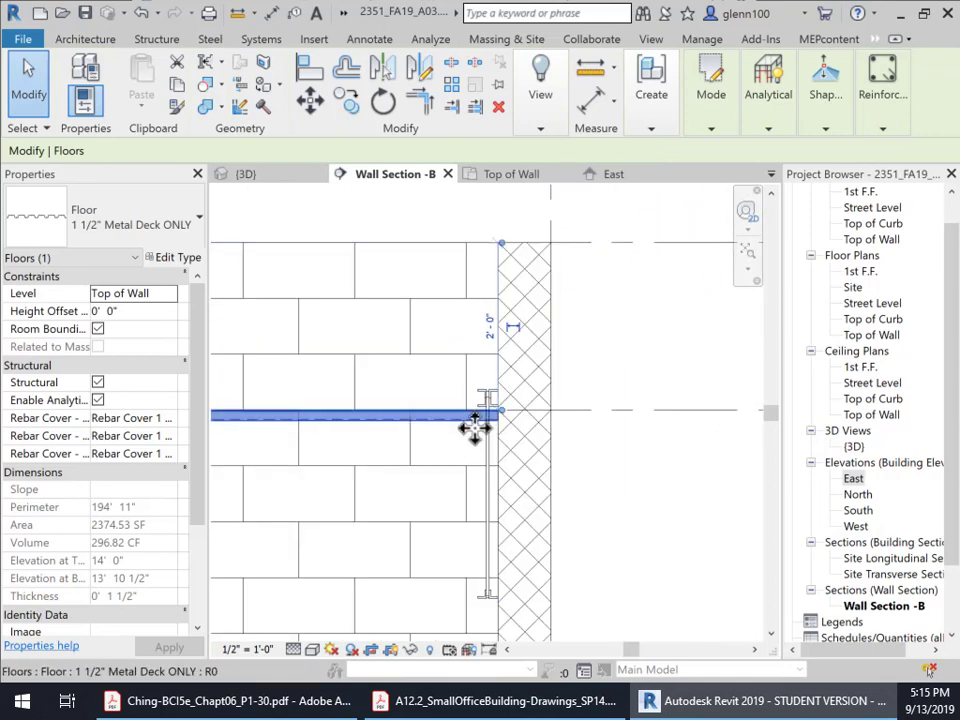
scroll(473, 422, "up", 1)
scroll(473, 422, "up", 2)
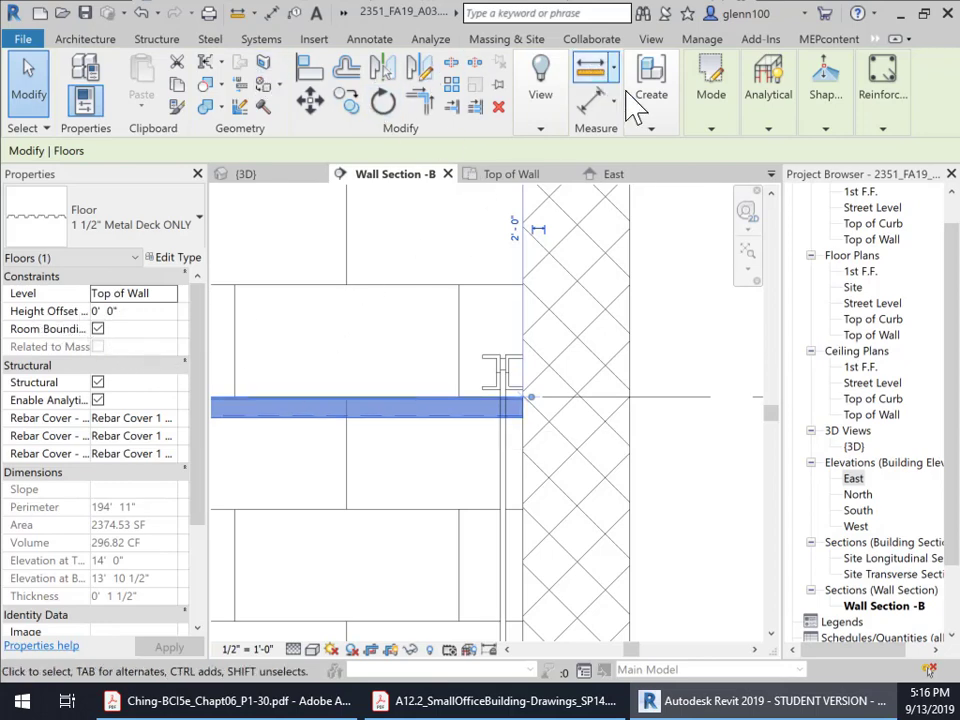
left_click(592, 76)
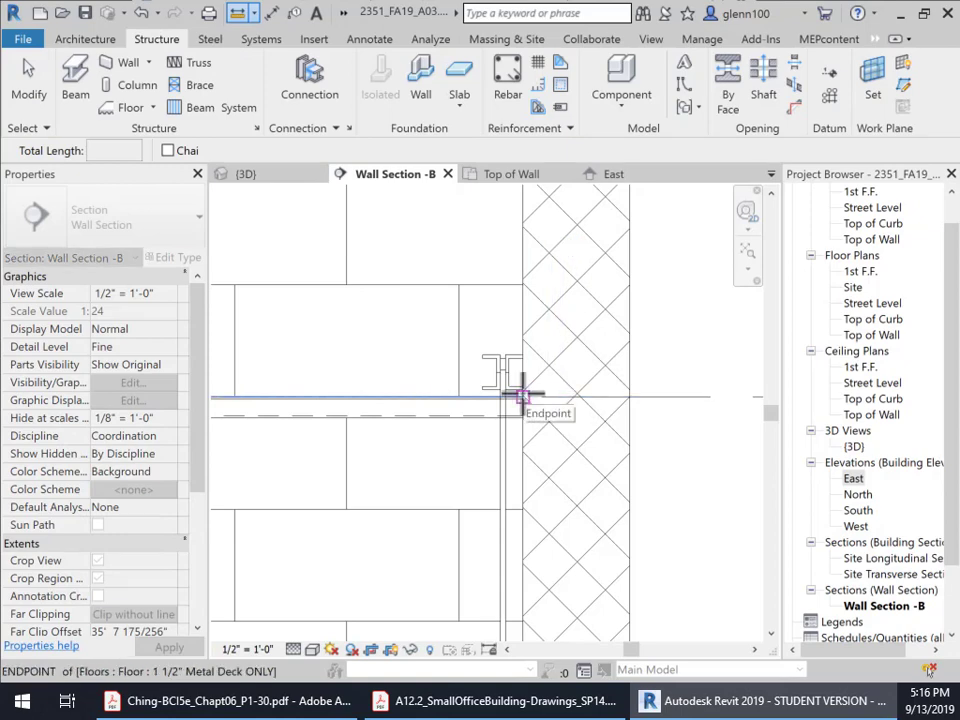
left_click(520, 397)
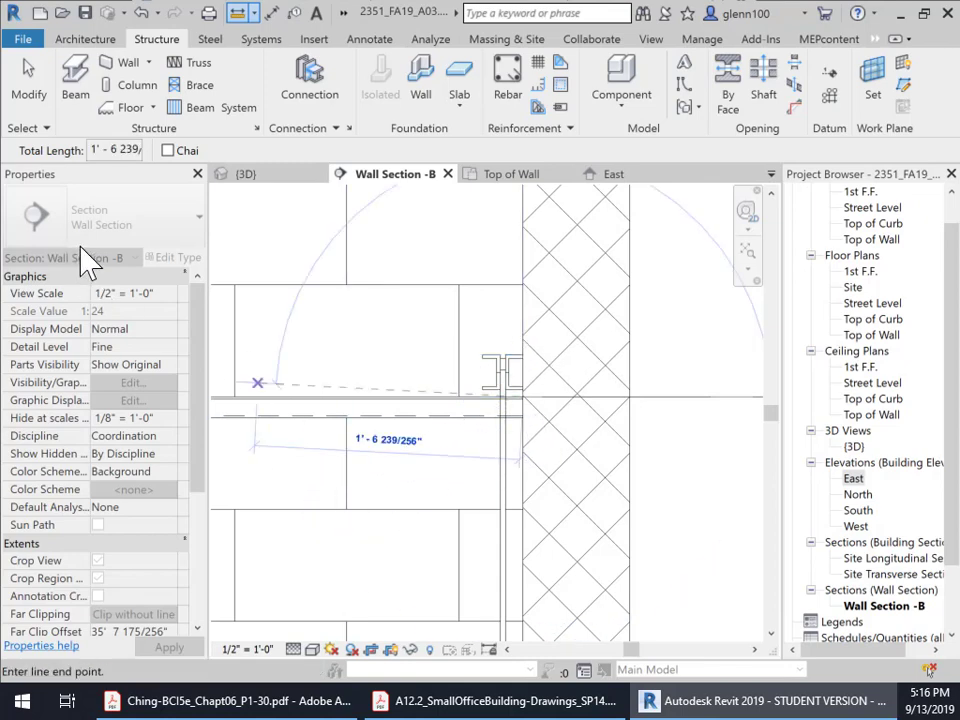
key("Escape")
key("Escape")
Measure the vertical distance from the underside of the metal deck to the top of the bar joist beside the wall.
left_click(430, 428)
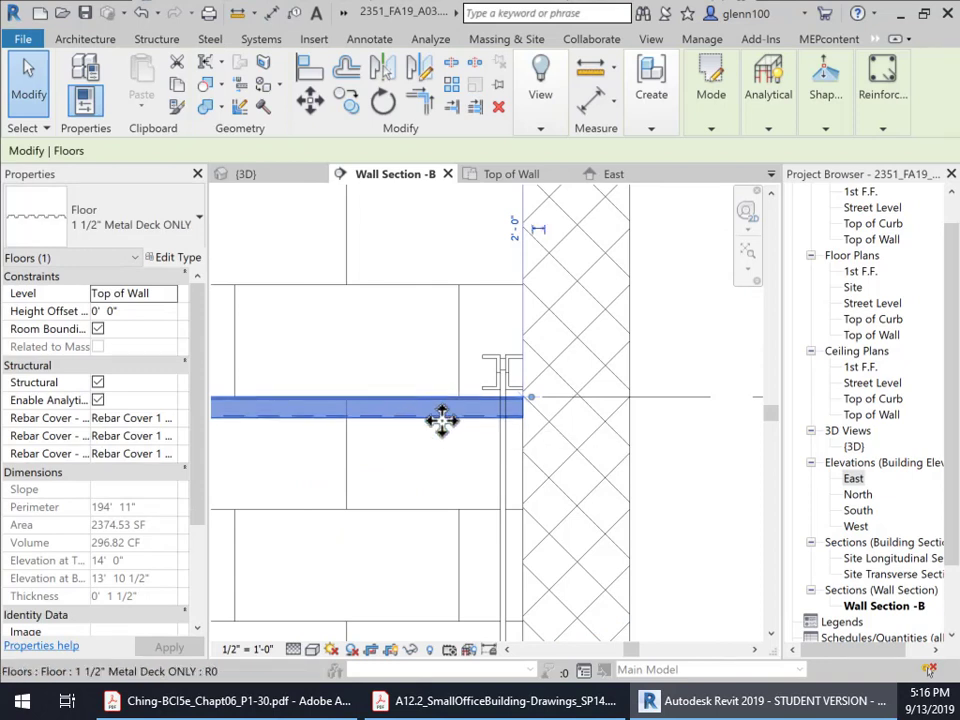
left_click(591, 102)
left_click(498, 412)
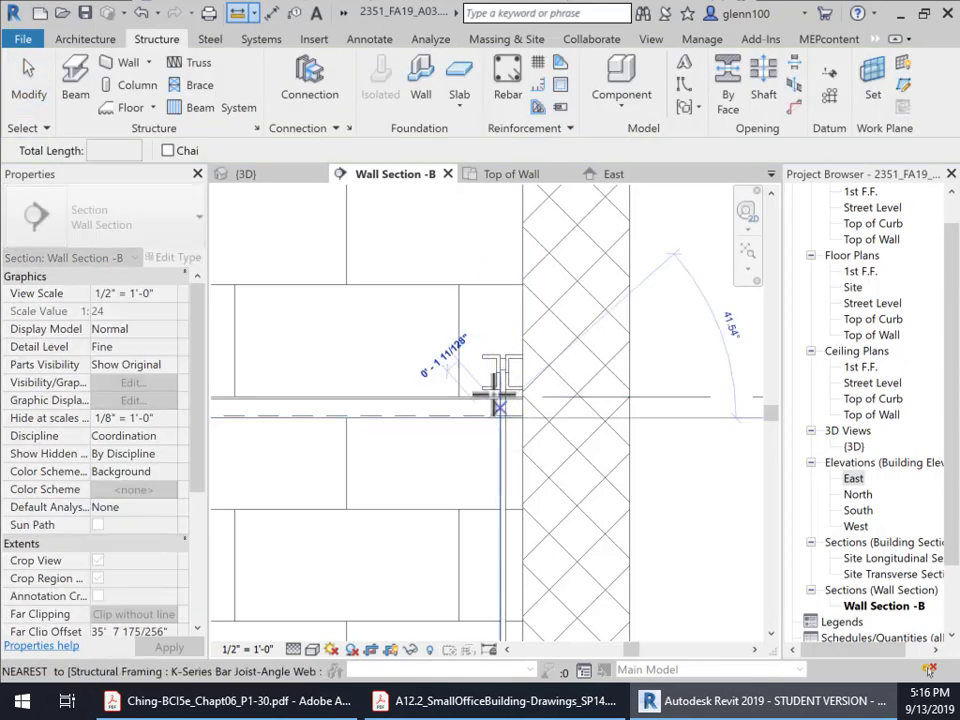
scroll(491, 336, "up", 1)
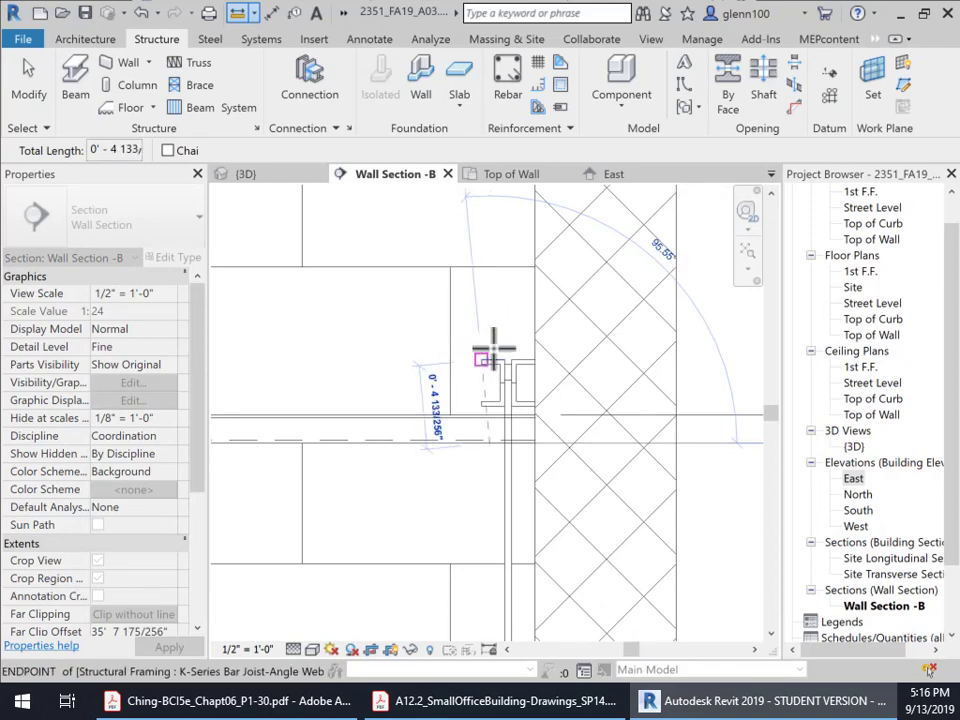
scroll(489, 362, "up", 2)
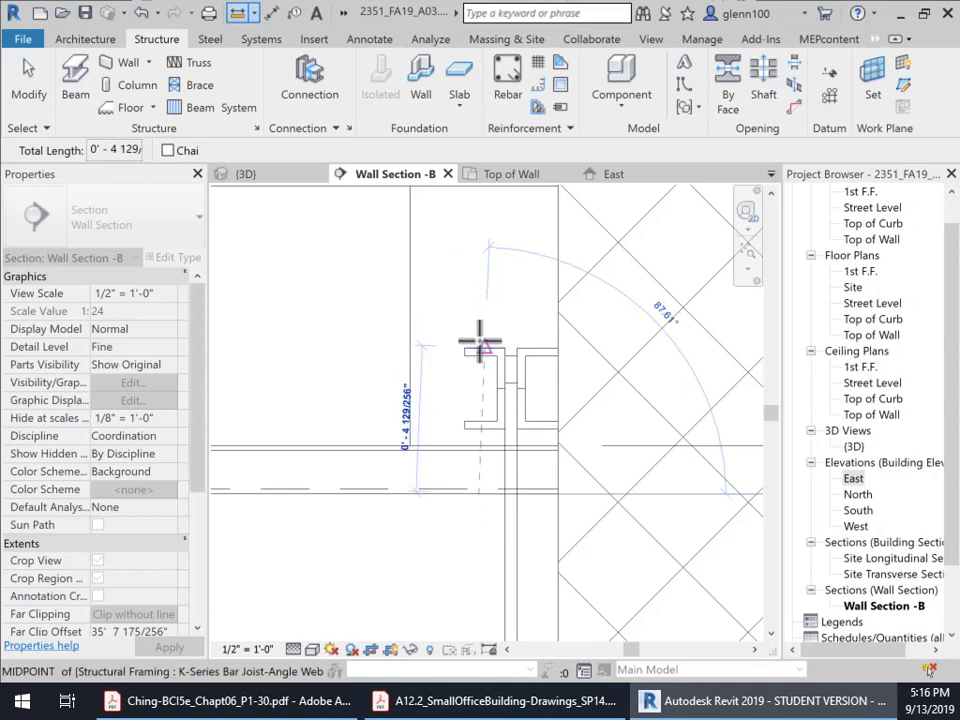
scroll(480, 335, "up", 2)
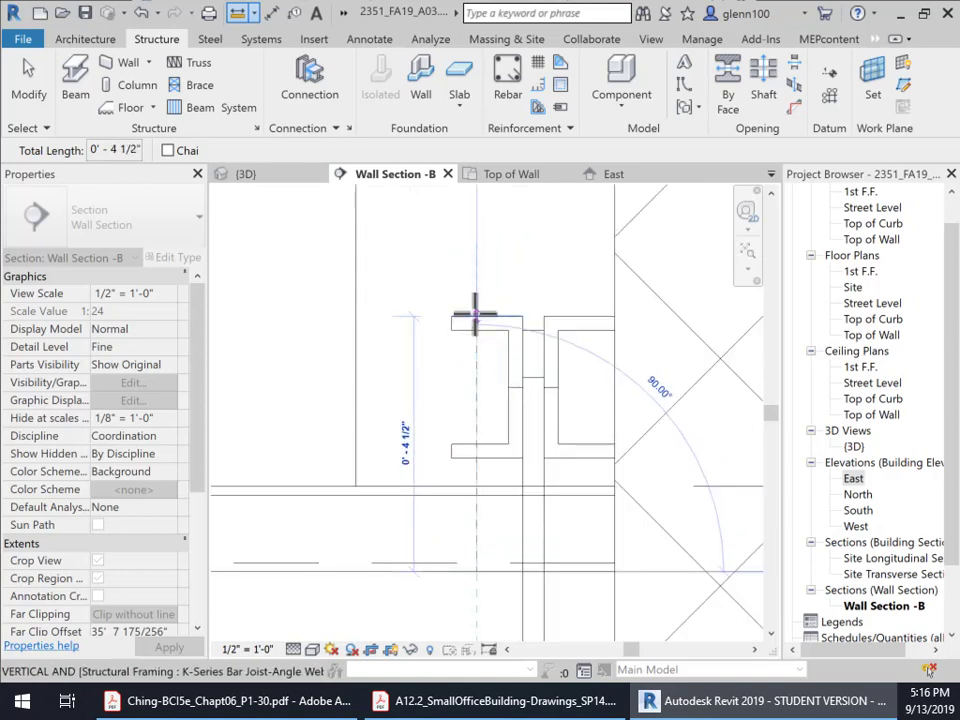
scroll(467, 446, "down", 2)
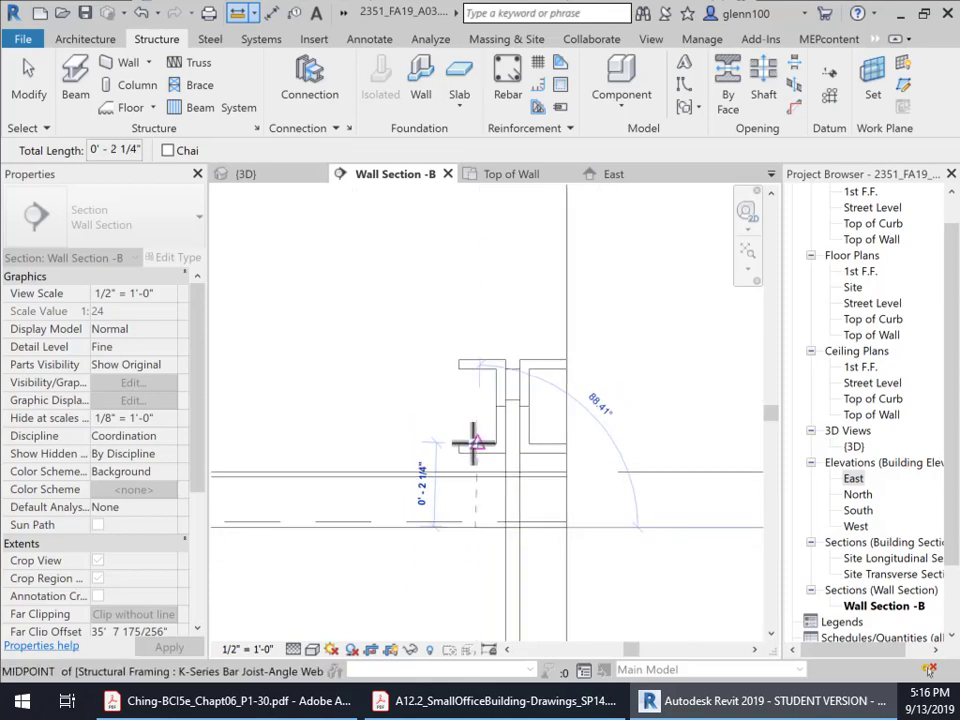
scroll(472, 443, "up", 3)
key("Escape")
key("Escape")
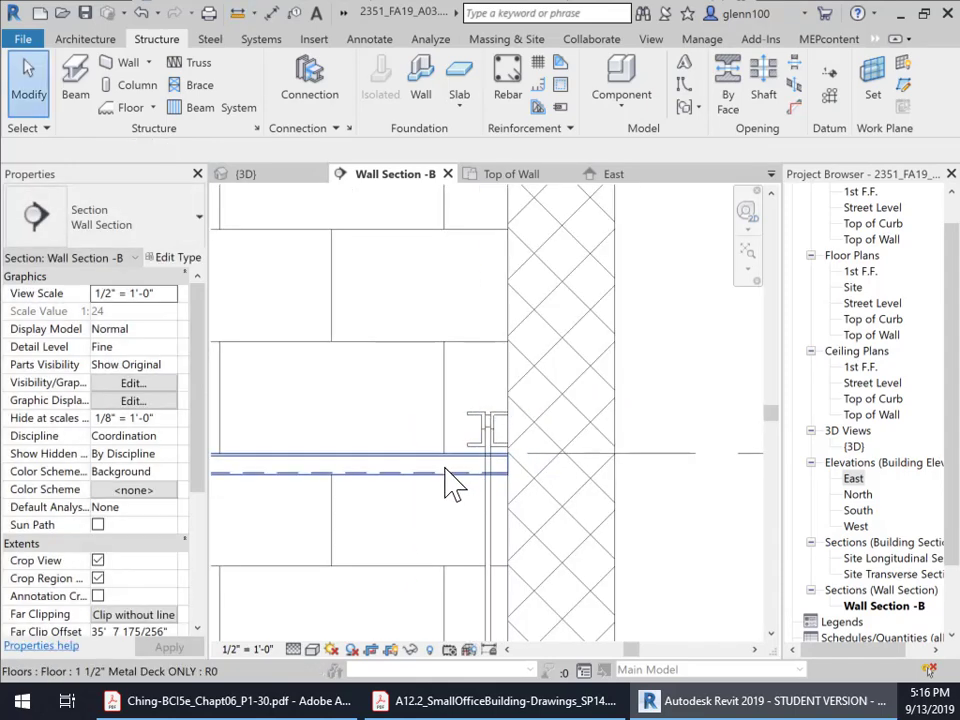
Set the metal deck's height offset from the Top of Wall level to 4.5".
left_click(452, 484)
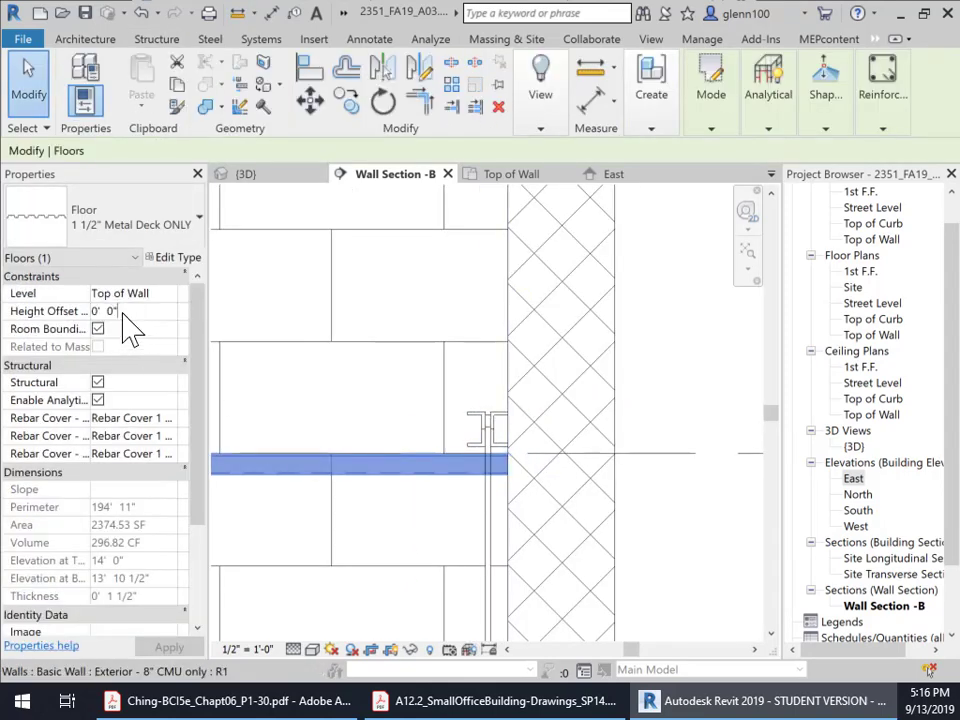
left_click(115, 310)
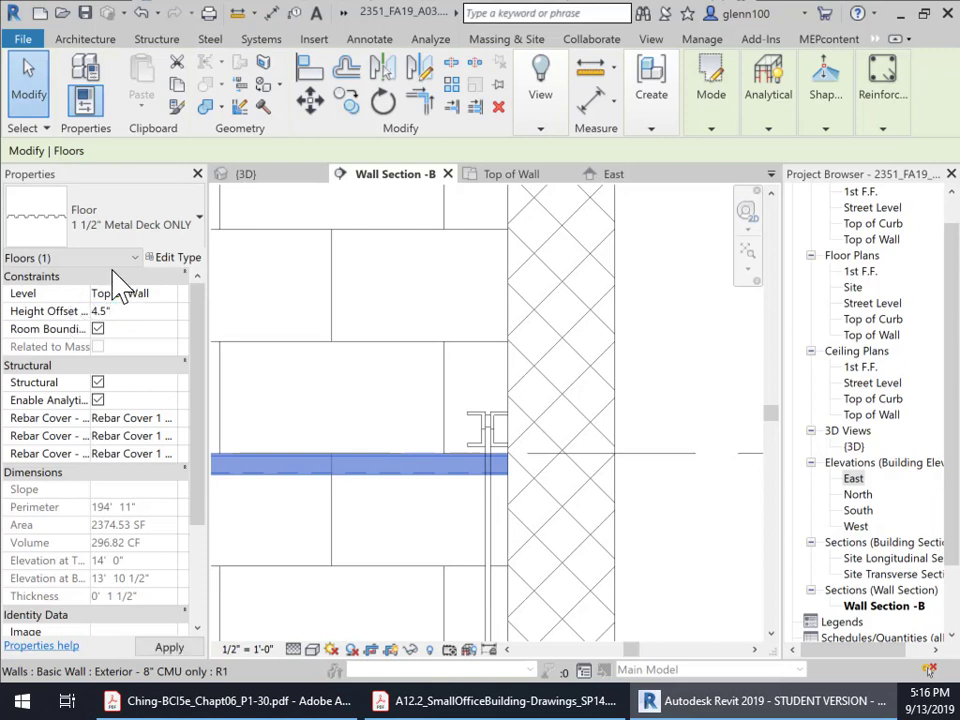
left_click(169, 648)
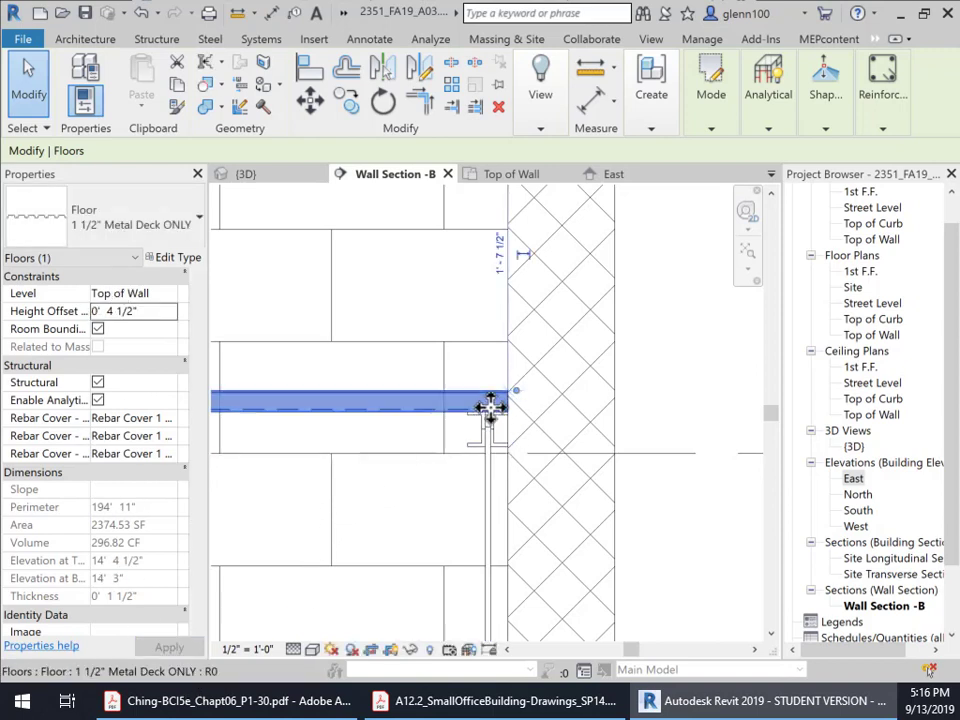
Examine in Wall Section -B how the metal deck bears on the joists and meets the CMU wall at grid B.
scroll(489, 446, "down", 3)
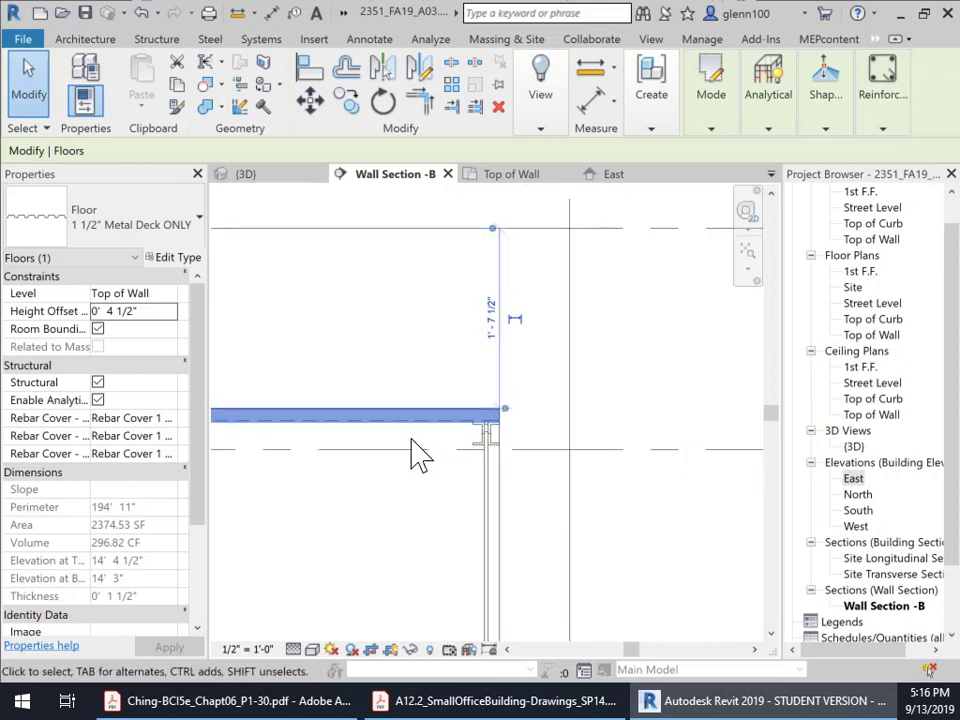
middle_click_drag(420, 454, 490, 460)
scroll(500, 462, "down", 2)
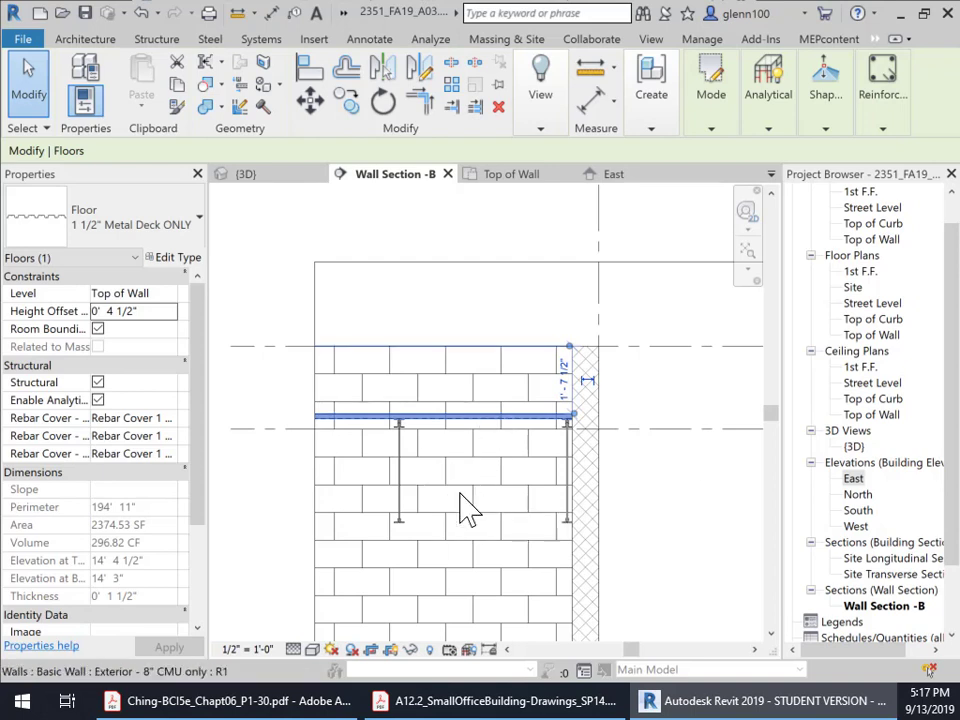
scroll(476, 510, "down", 1)
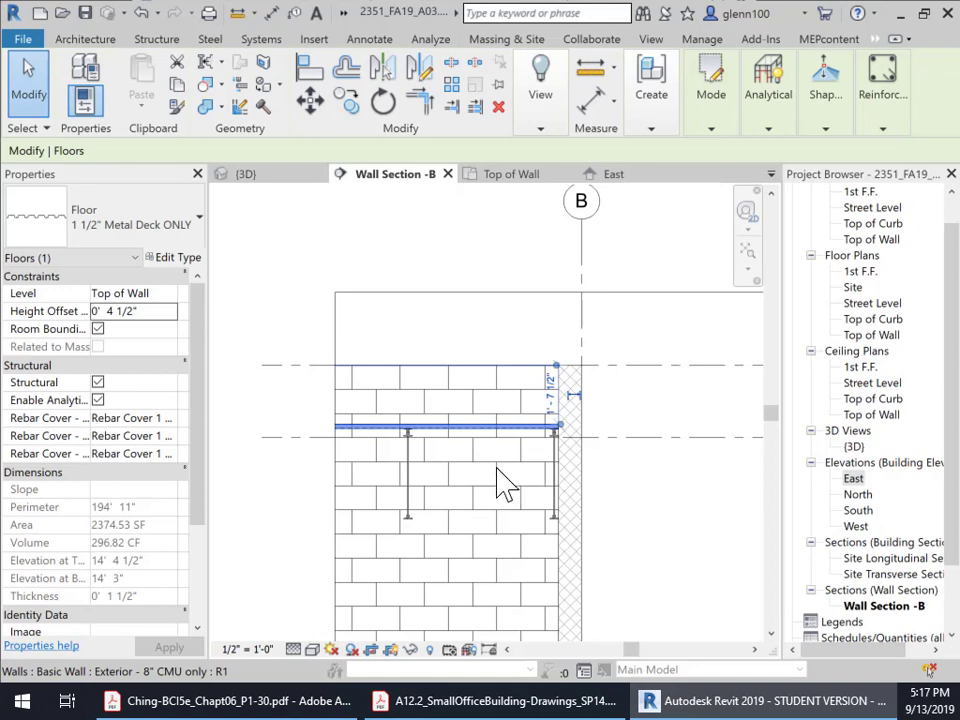
scroll(460, 470, "up", 3)
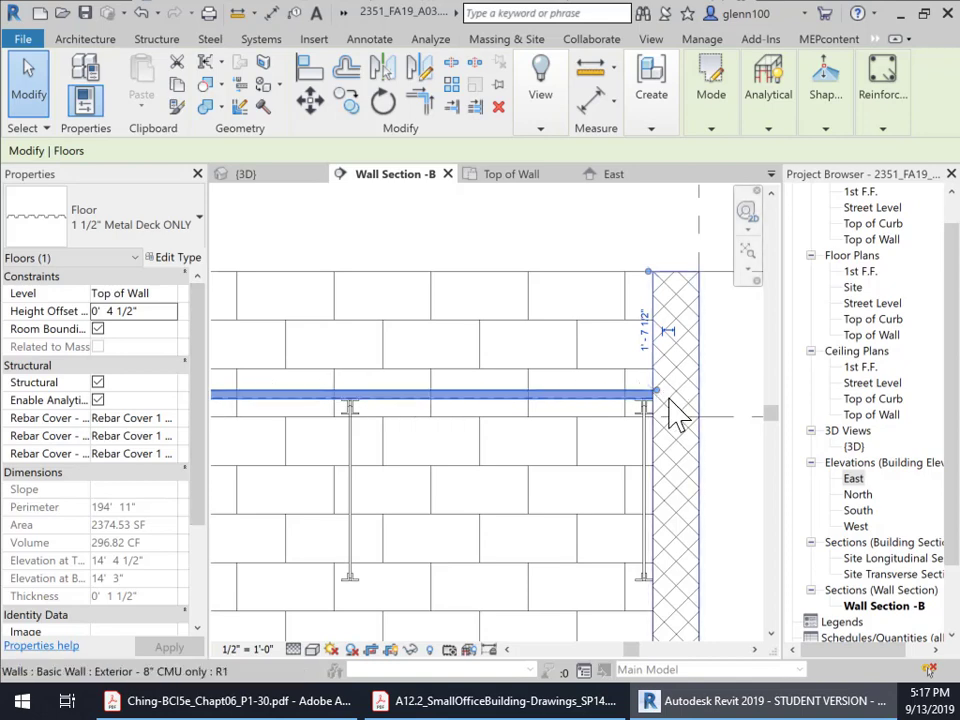
scroll(514, 486, "down", 4)
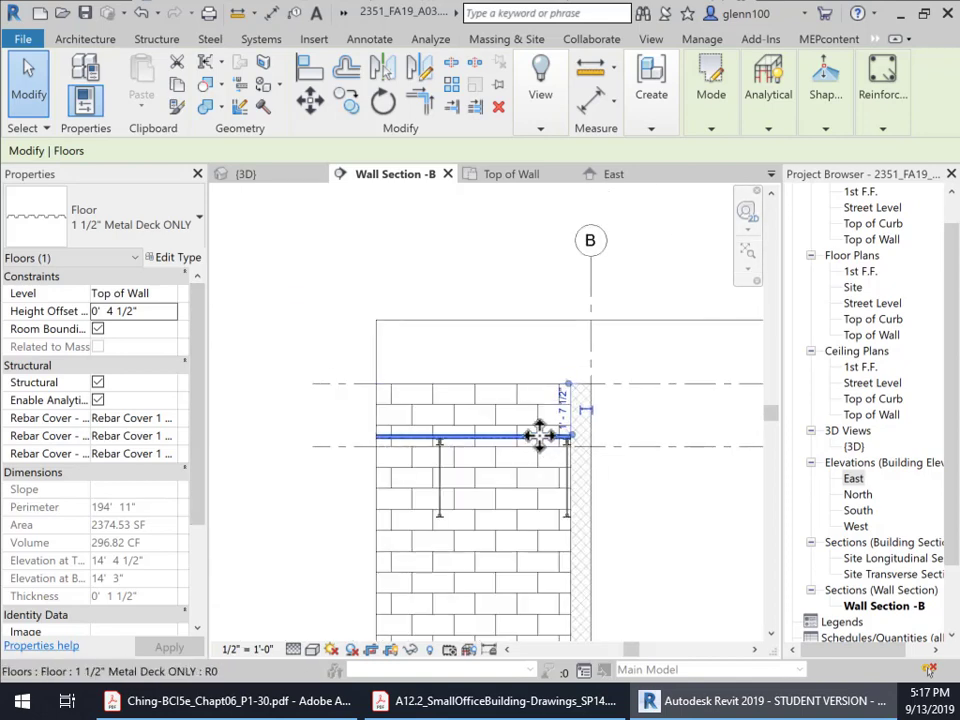
mouse_move(561, 489)
middle_mouse_down()
mouse_move(540, 424)
mouse_move(516, 425)
middle_mouse_up()
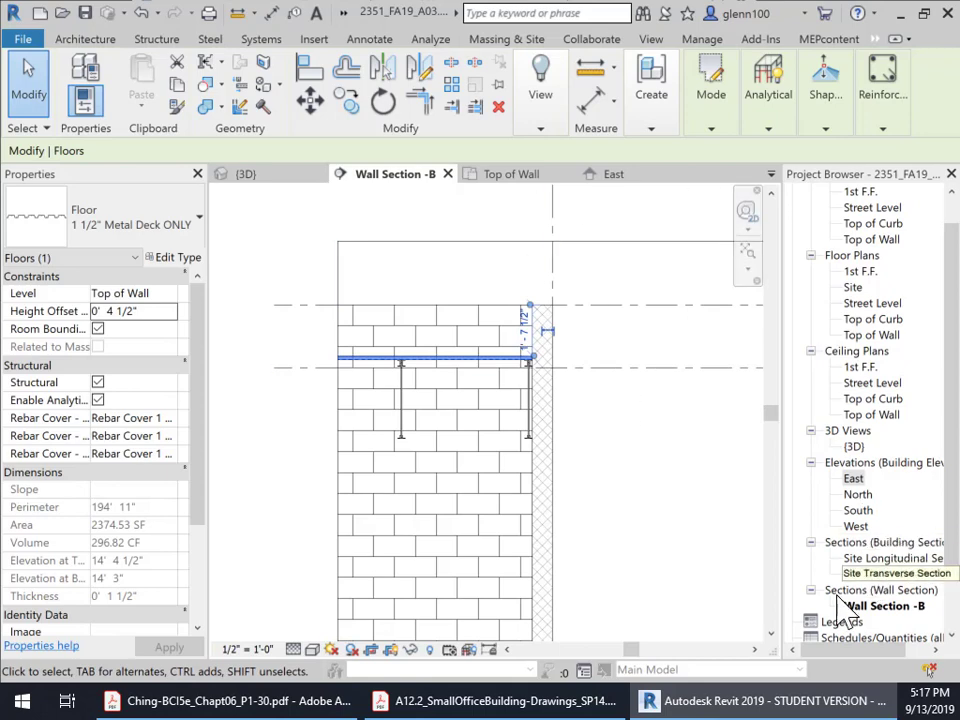
left_click(878, 592)
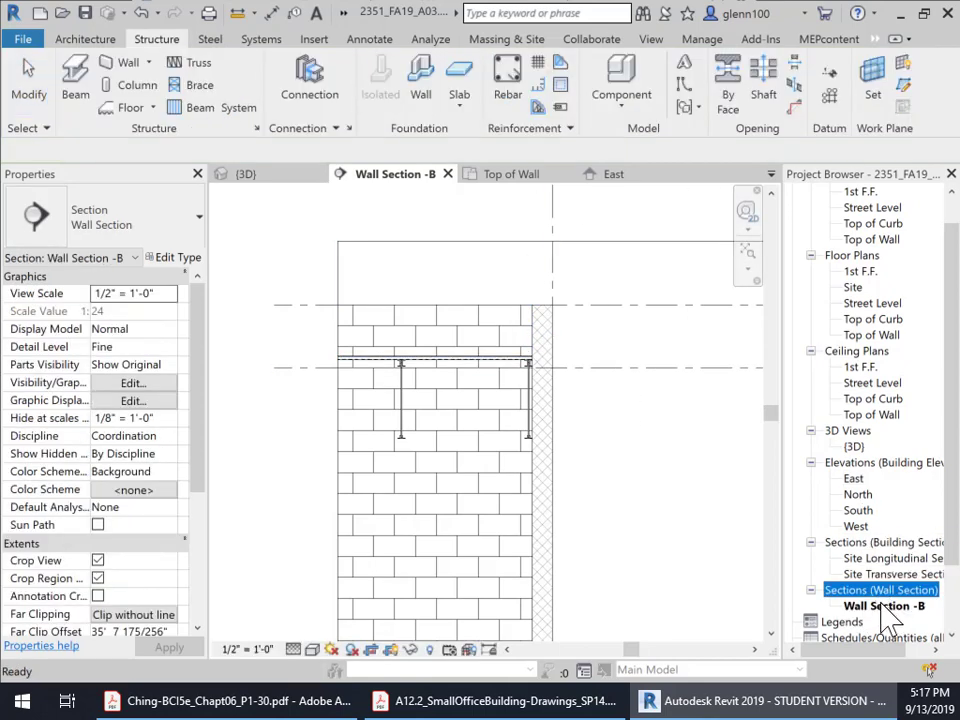
scroll(880, 605, "down", 1)
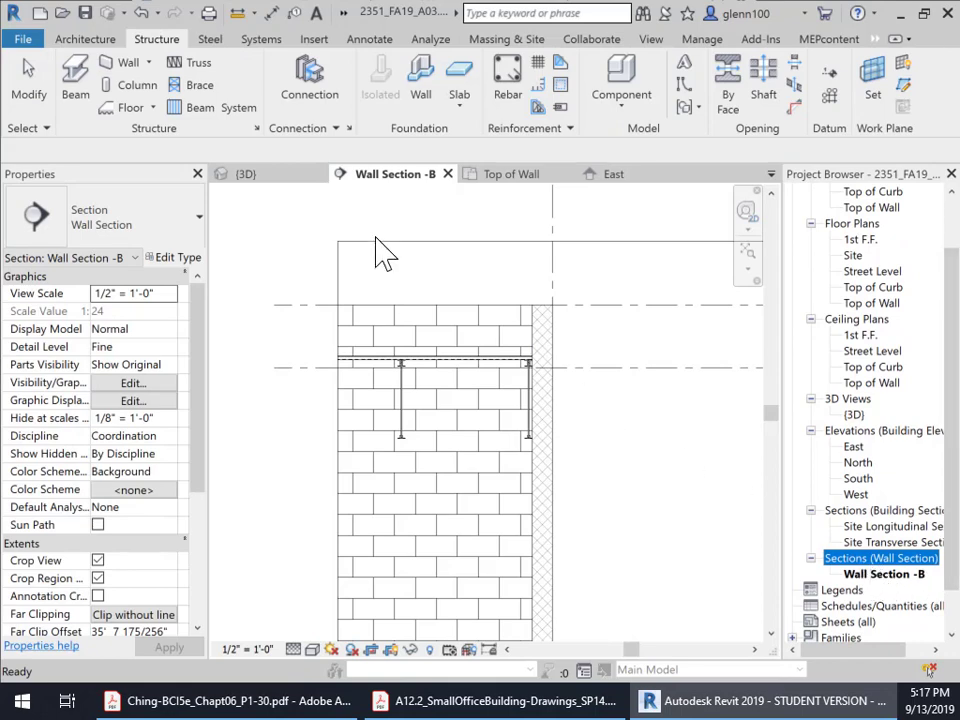
On the Top of Wall plan, create a vertical Wall Section cut from inside the building through the wall at grid 2.
left_click(513, 178)
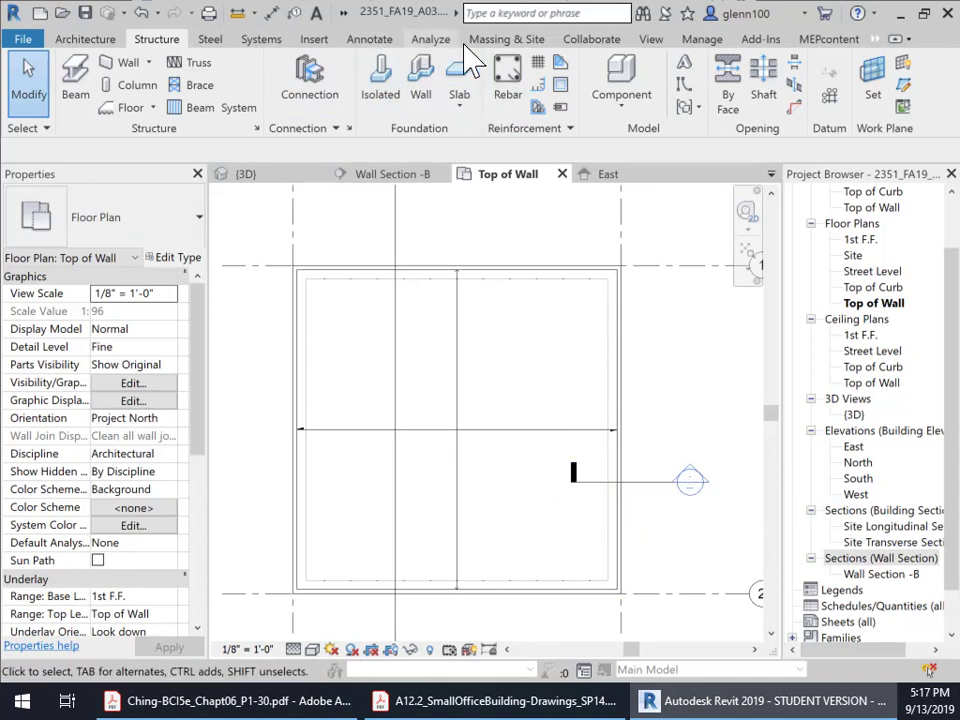
left_click(664, 40)
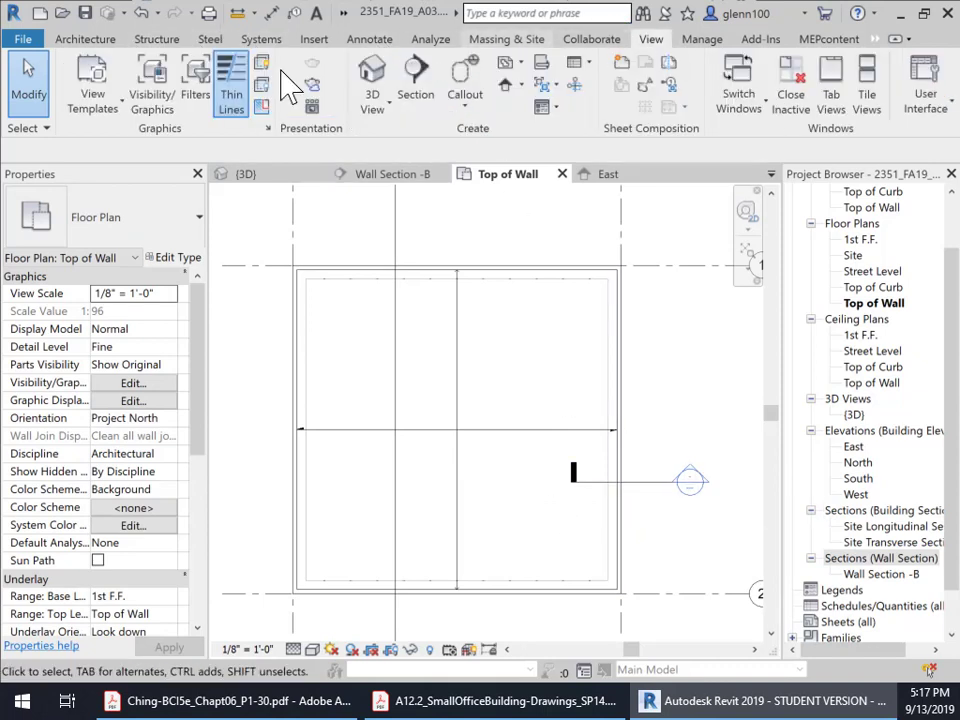
left_click(417, 100)
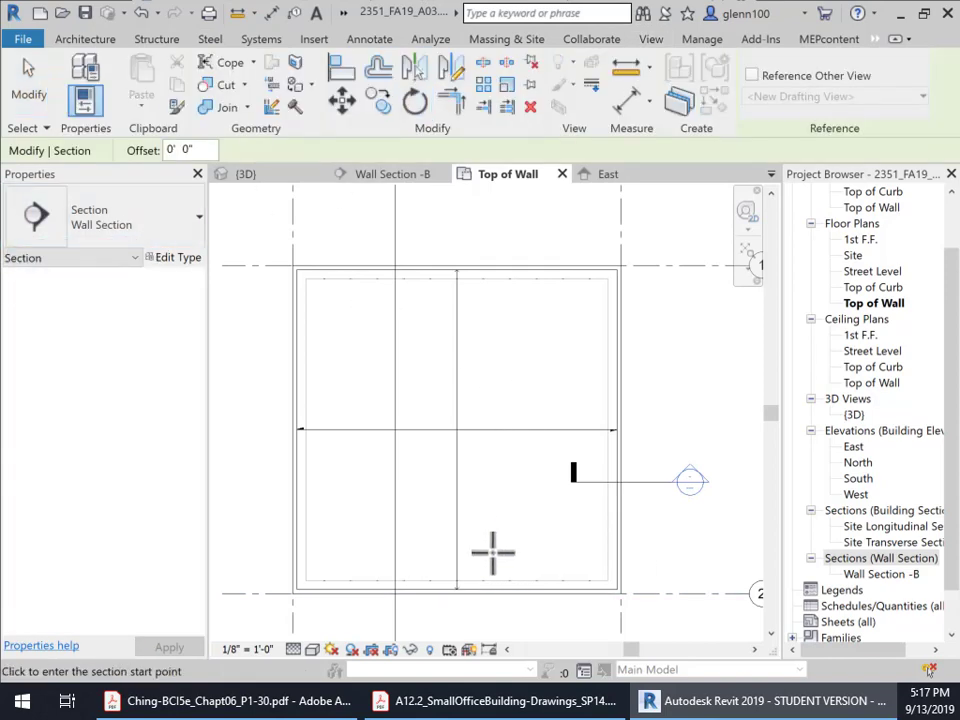
left_click(495, 514)
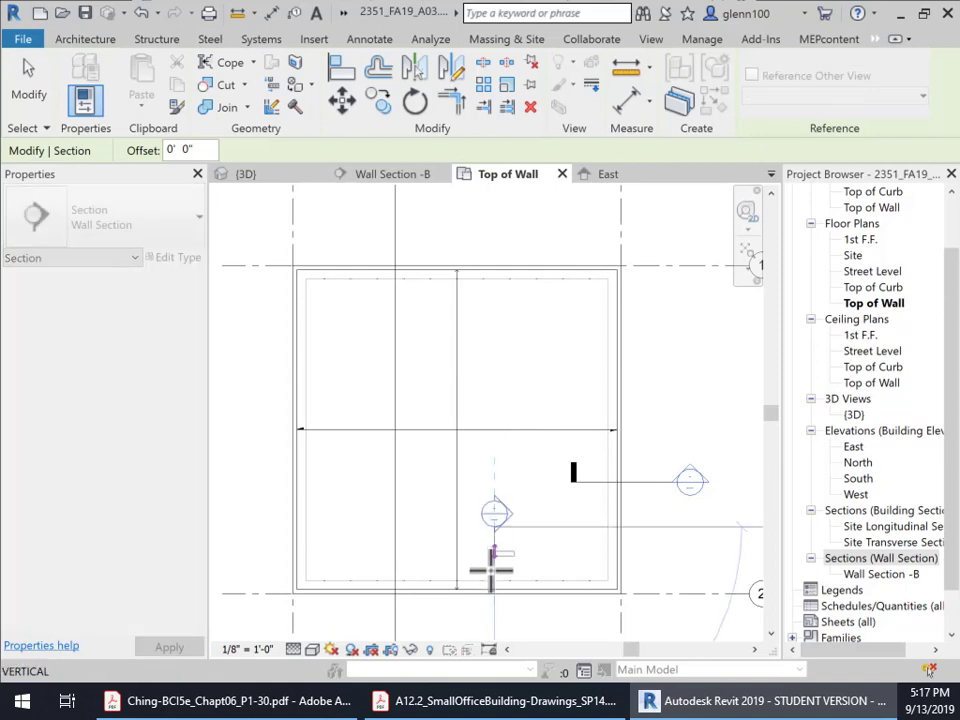
left_click(493, 625)
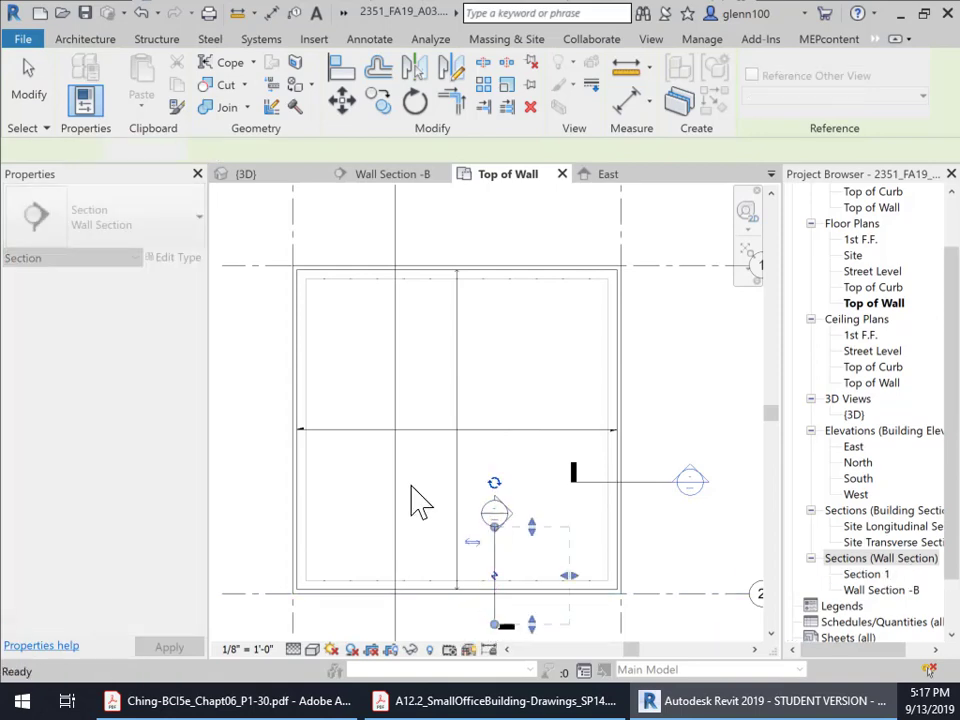
key("Escape")
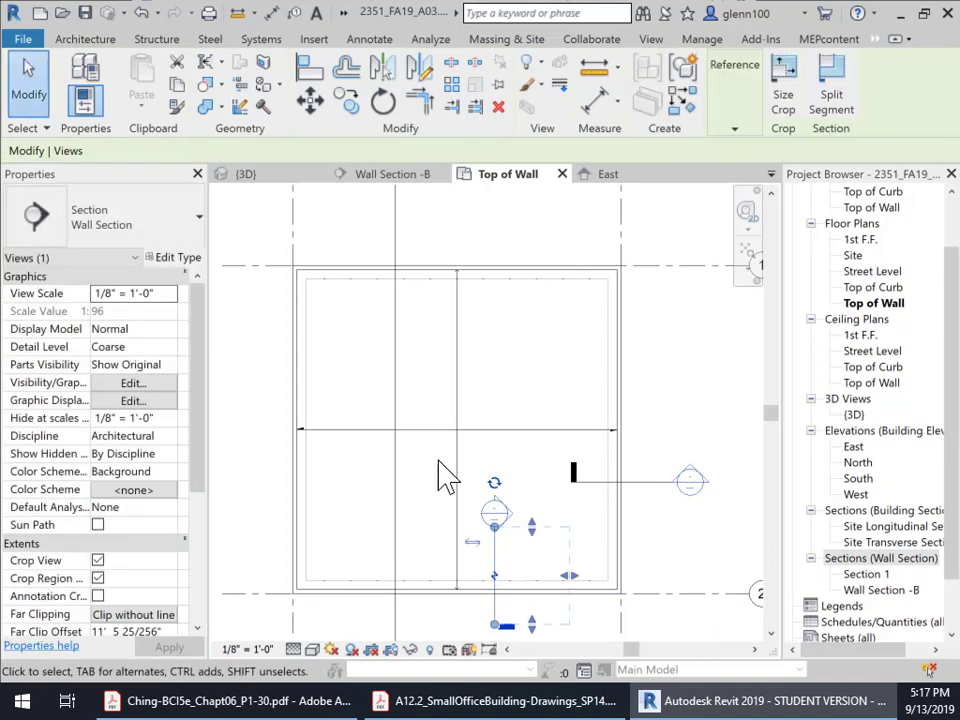
key("Escape")
Open the new wall section through the grid 2 wall and set its detail level to Medium.
double_click(497, 515)
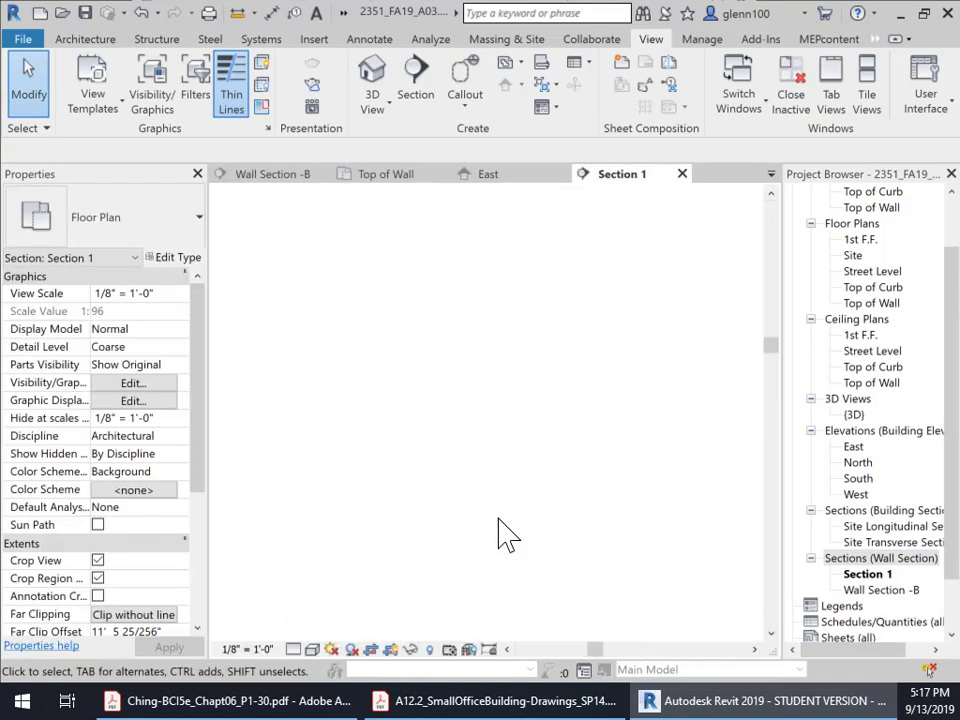
scroll(485, 408, "up", 1)
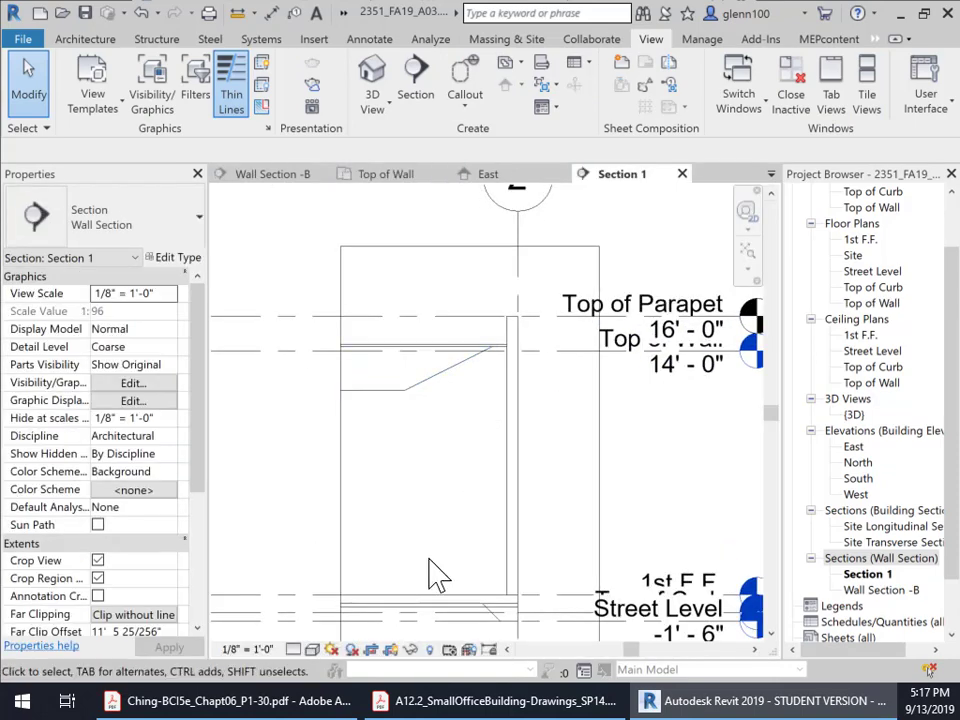
left_click(294, 651)
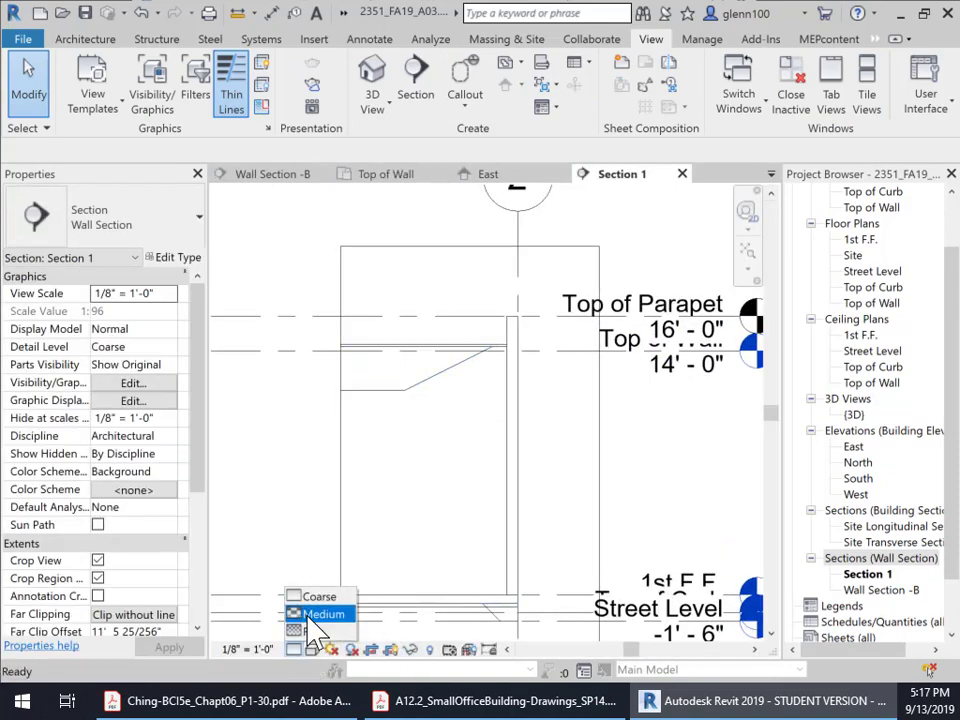
left_click(316, 614)
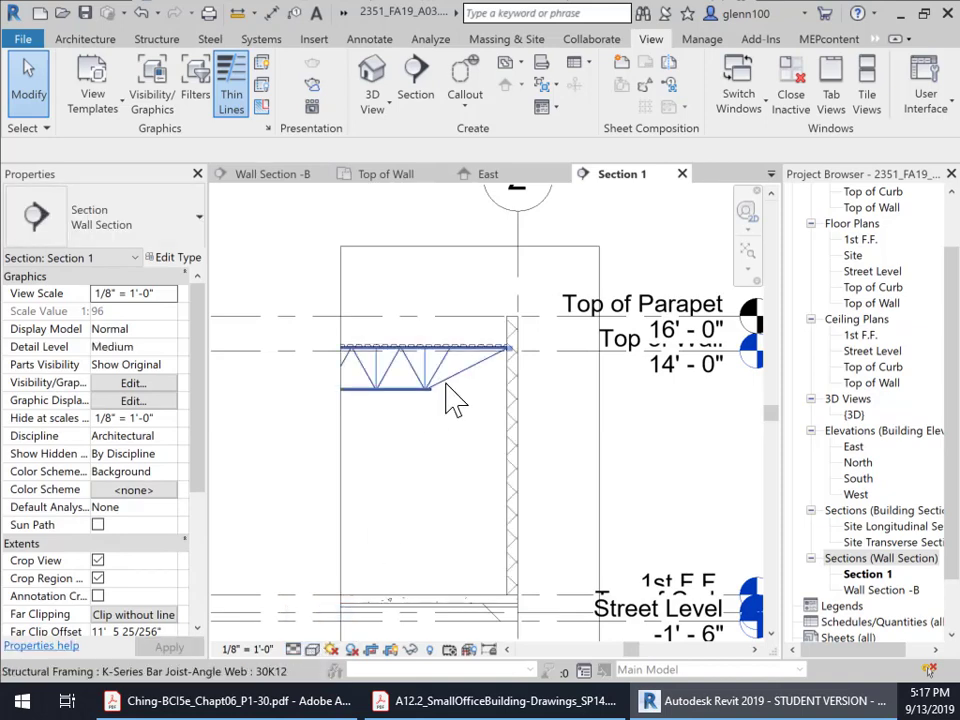
Examine in the new wall section how the metal deck and bar joist meet the CMU wall at grid 2.
scroll(480, 390, "up", 2)
middle_click_drag(489, 388, 518, 490)
scroll(510, 490, "up", 2)
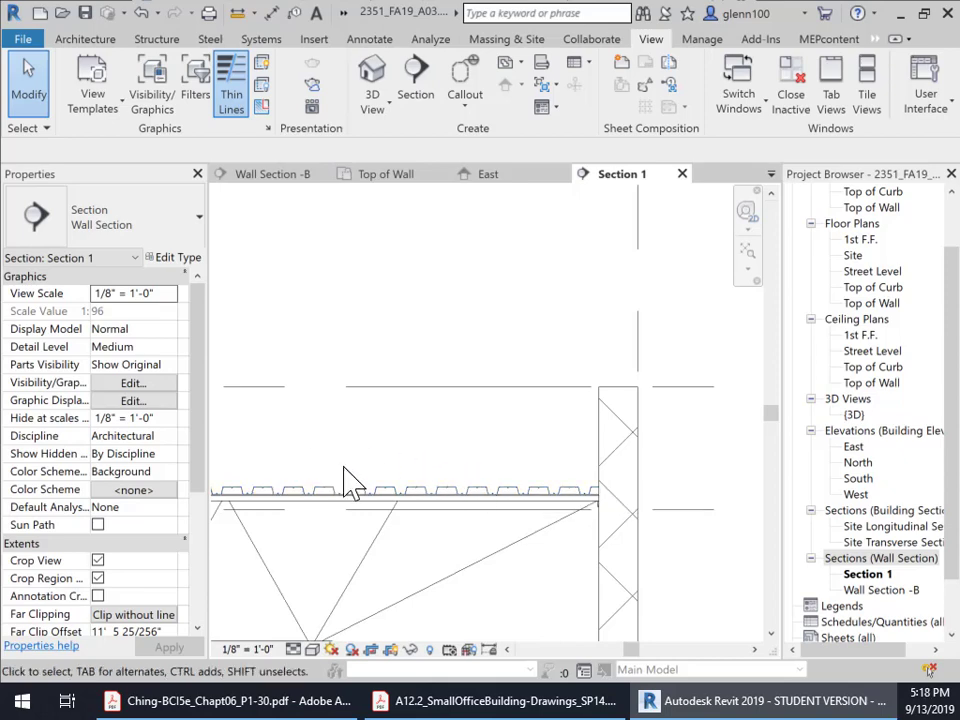
scroll(572, 482, "down", 1)
scroll(558, 530, "down", 2)
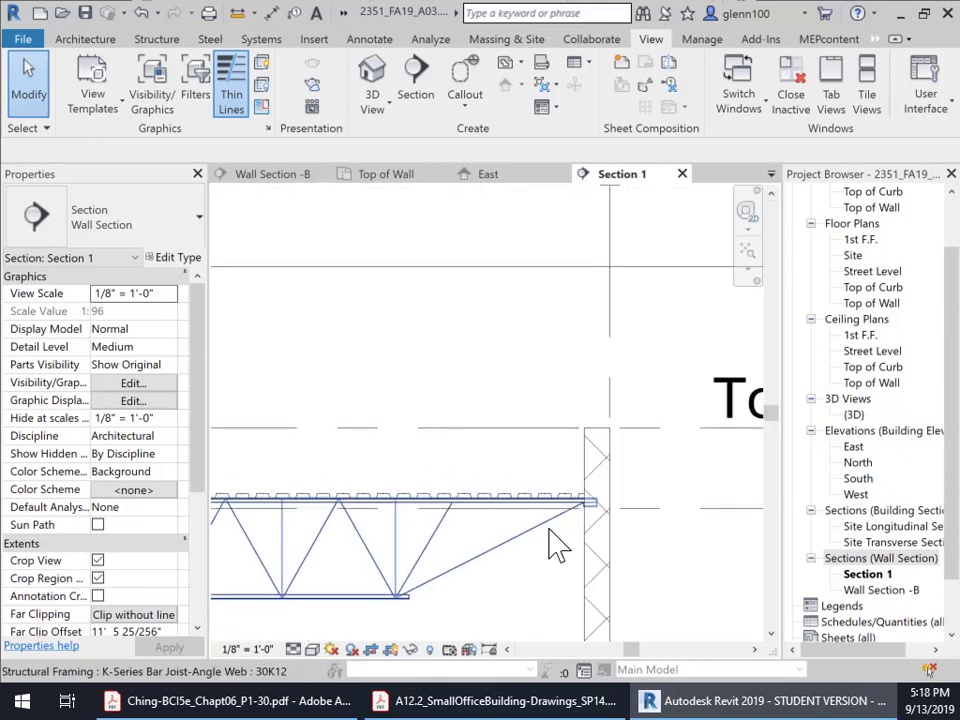
middle_click_drag(553, 546, 549, 424)
scroll(490, 520, "down", 1)
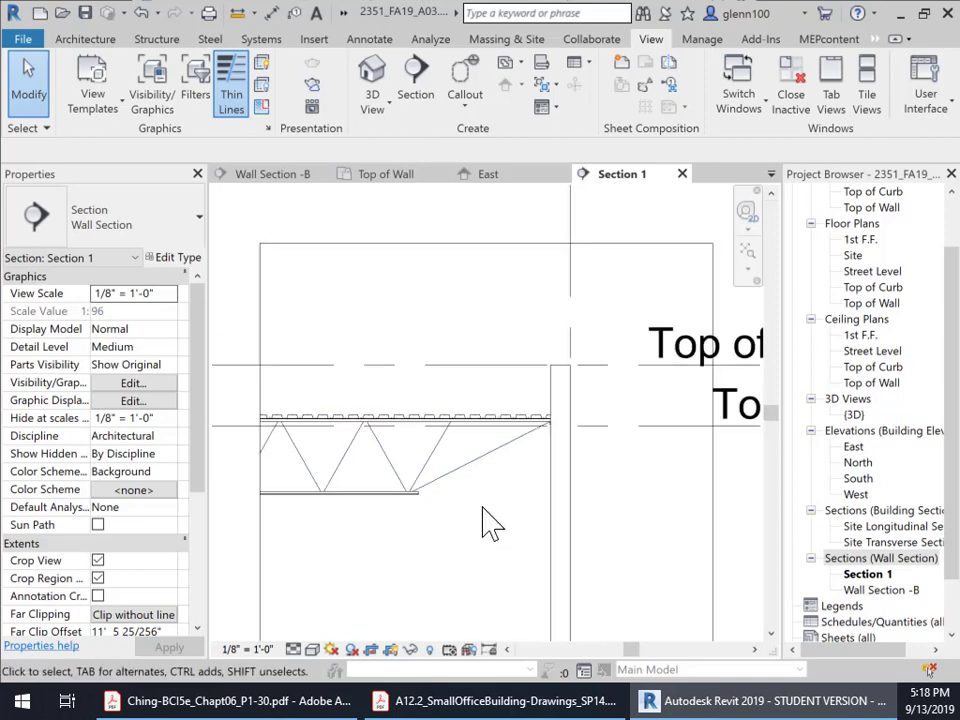
middle_click_drag(489, 521, 522, 425)
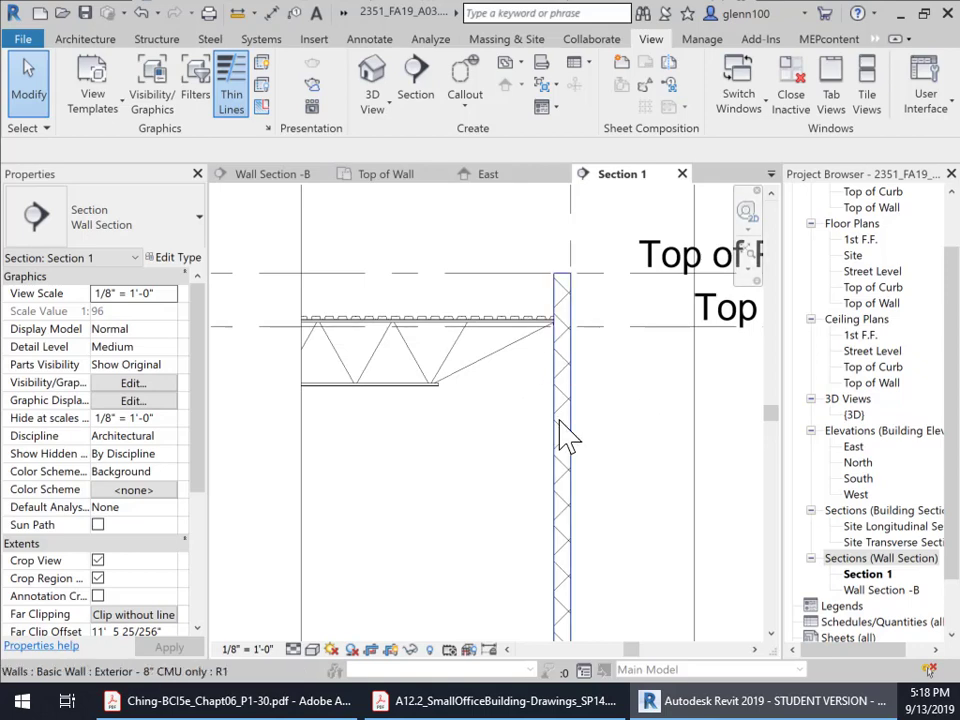
scroll(488, 497, "down", 3)
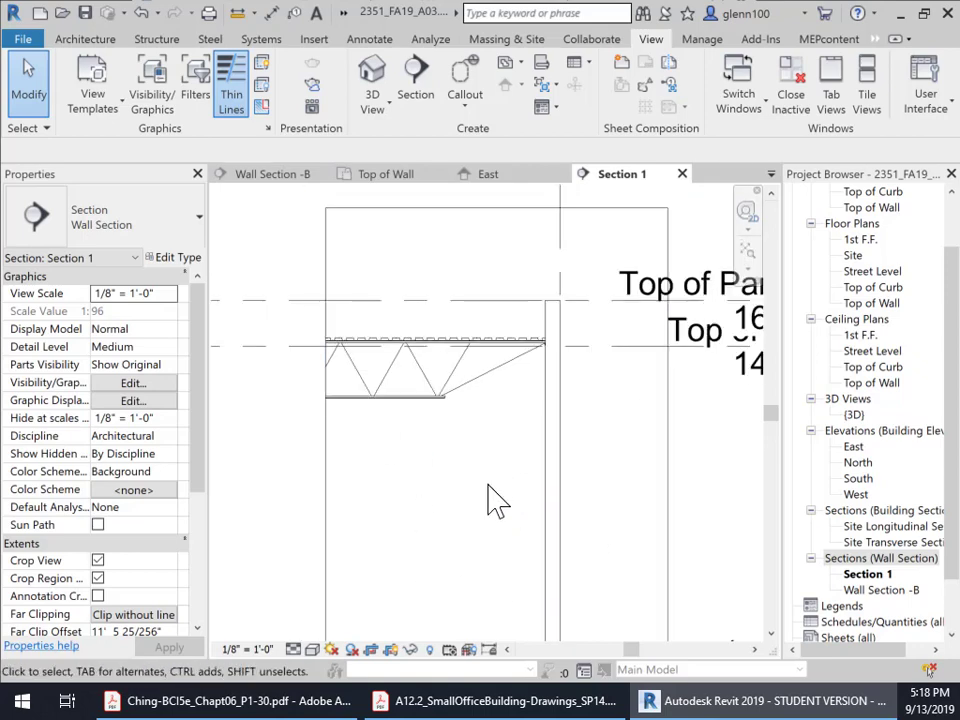
middle_click_drag(492, 531, 455, 415)
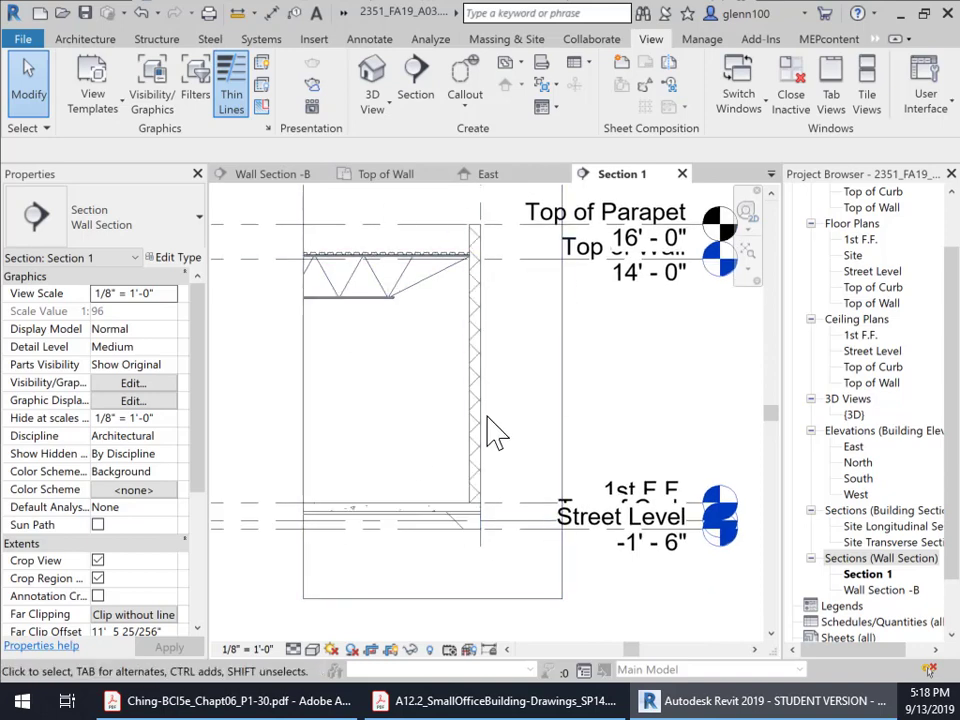
Rename the new grid 2 section view as "Wall Section - 2".
double_click(875, 577)
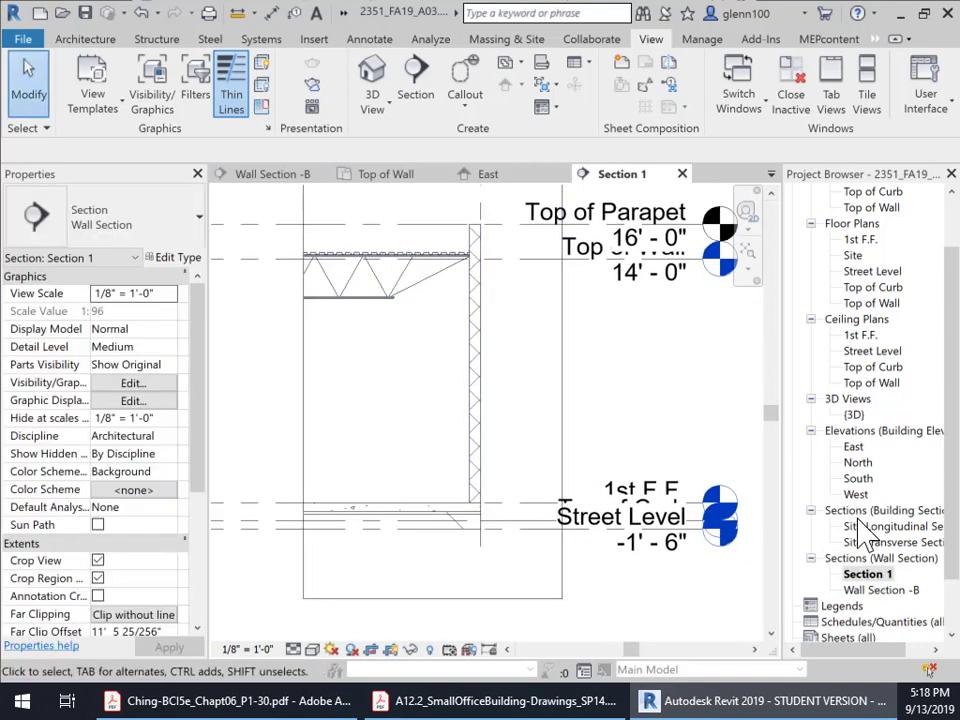
right_click(880, 577)
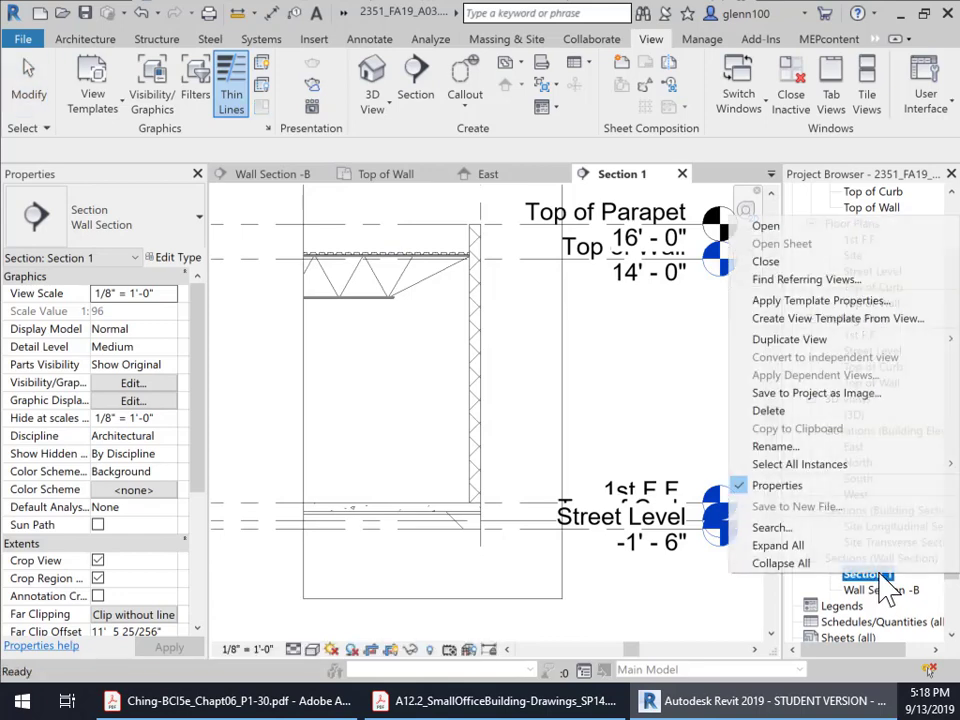
left_click(785, 447)
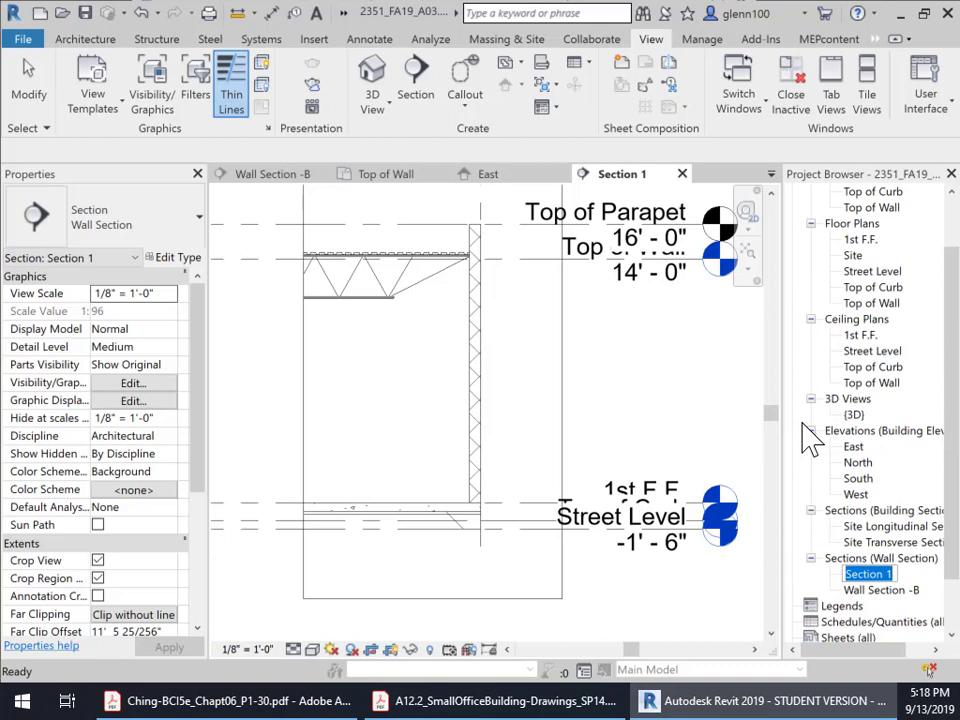
type("Wall")
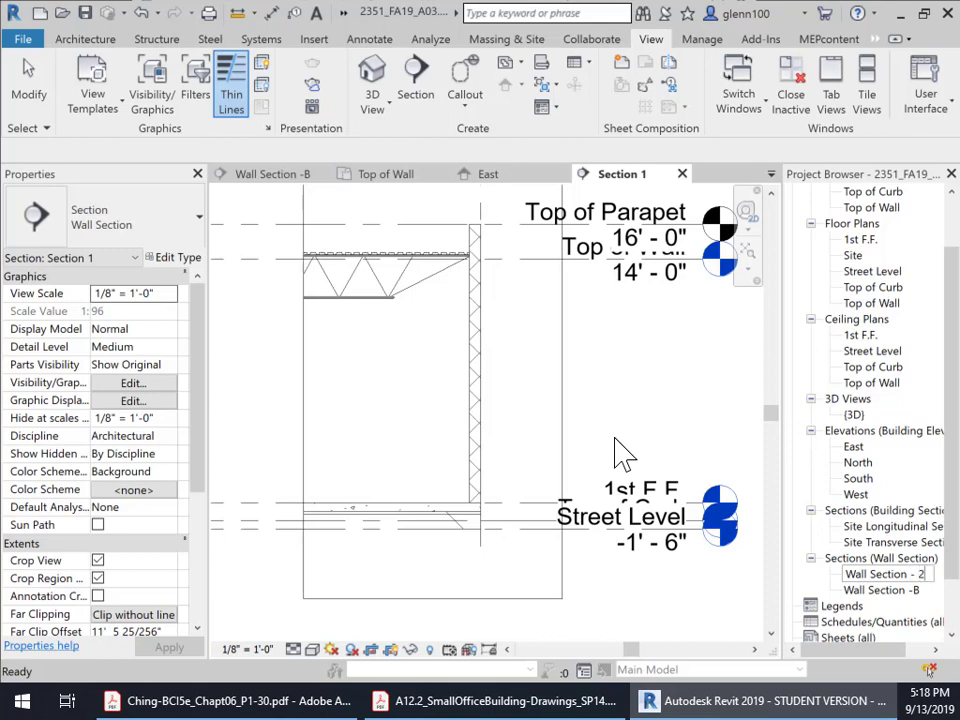
key("Return")
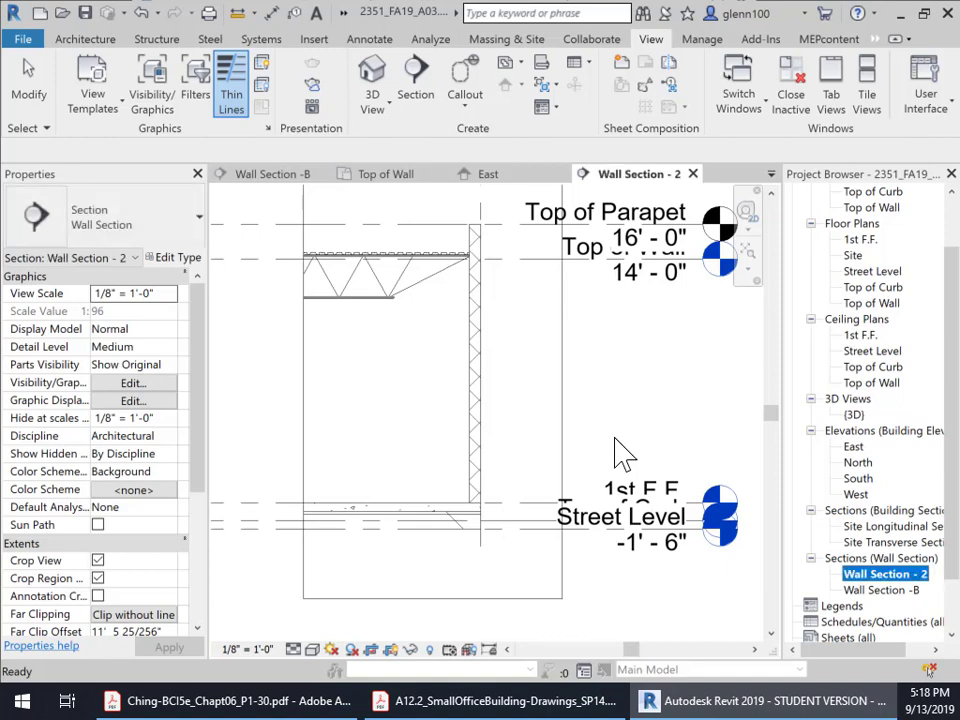
left_click(499, 425)
Set the view scale of Wall Section - 2 to 1/2" = 1'-0".
scroll(503, 429, "down", 3)
middle_click_drag(529, 510, 529, 607)
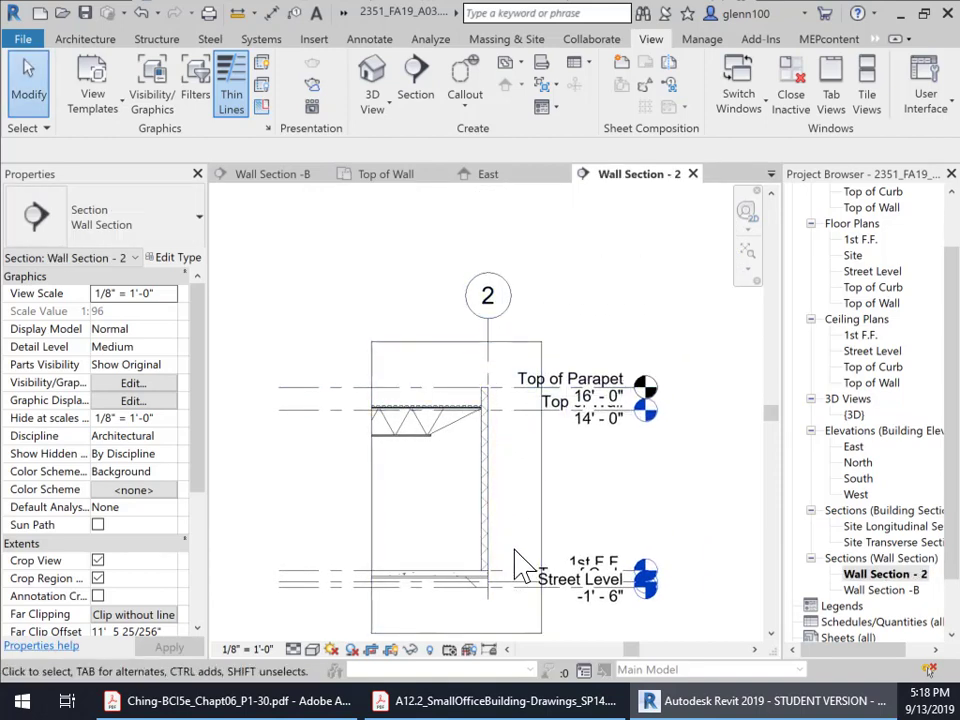
scroll(482, 598, "up", 2)
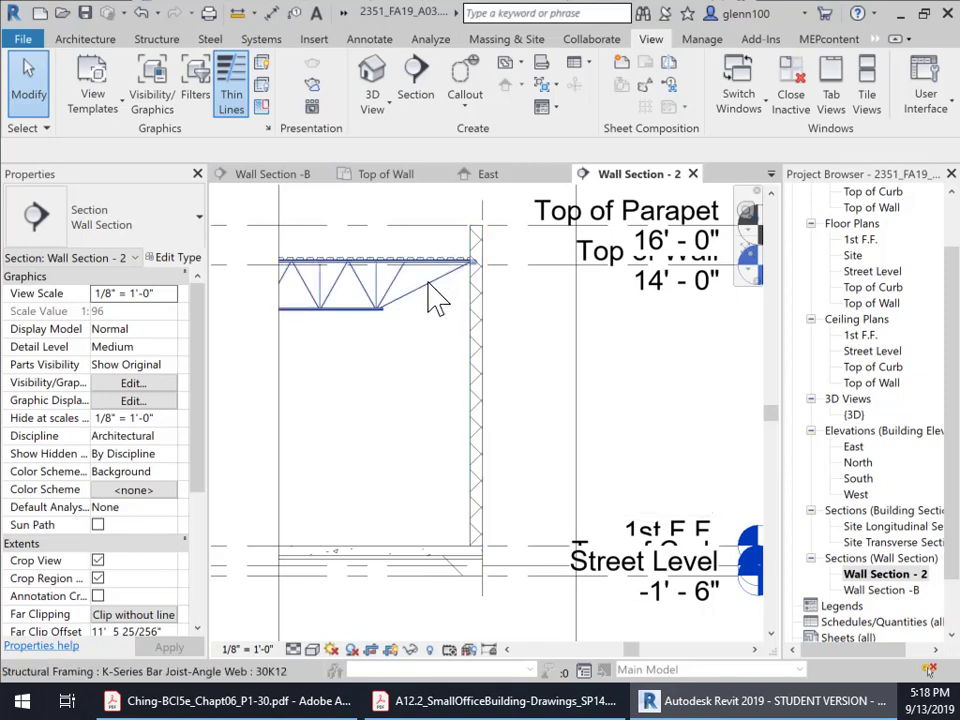
left_click(255, 649)
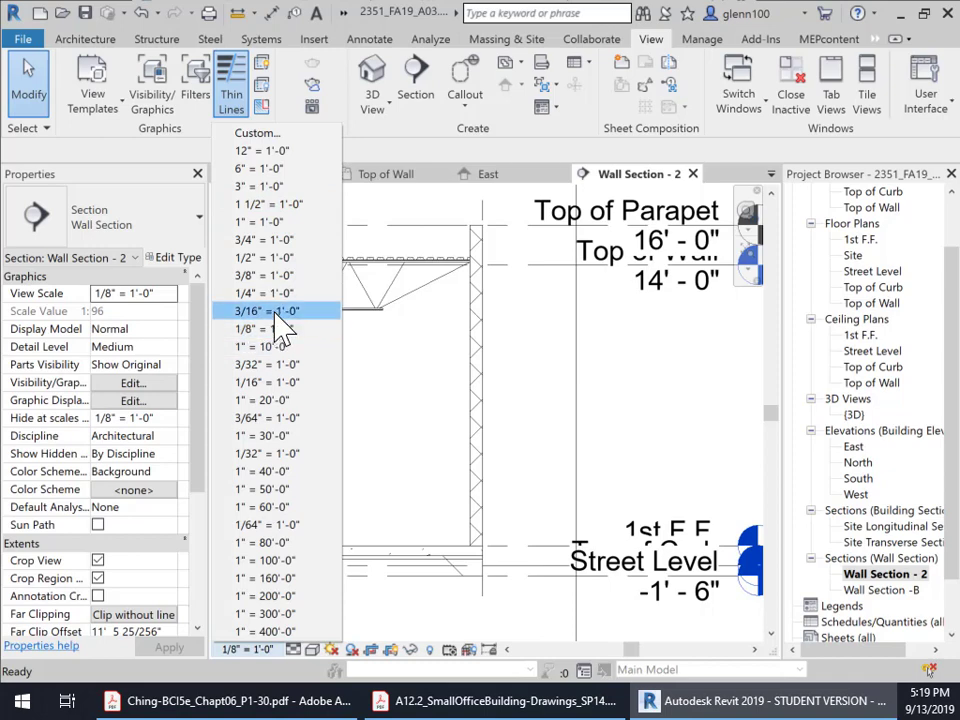
left_click(278, 257)
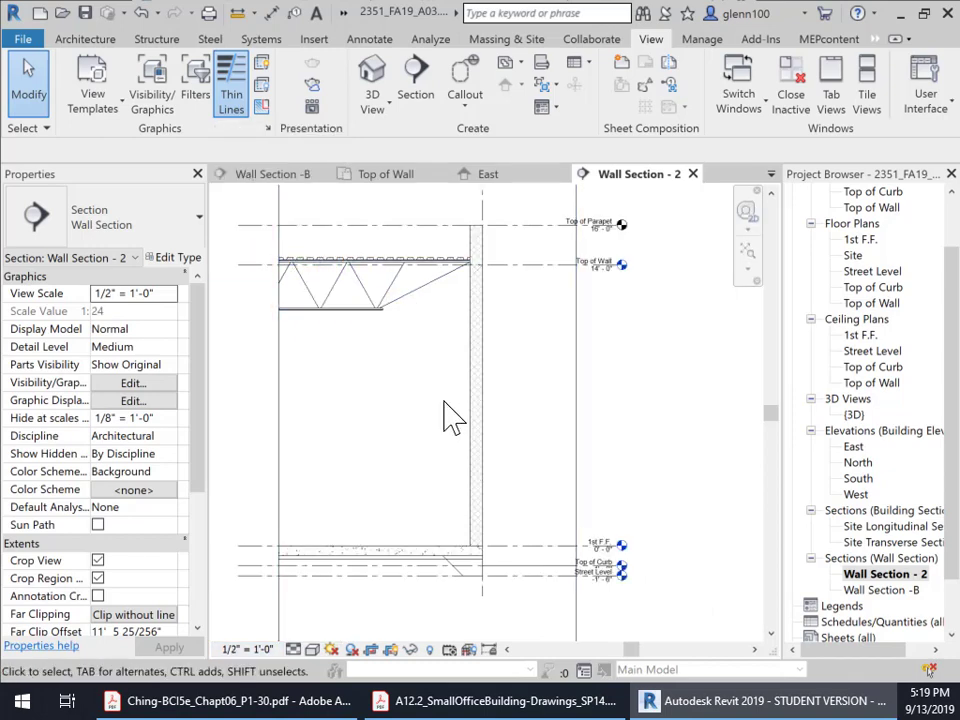
Inspect the thickened slab edge and pad at the wall base, as well as the roof deck and joist, in Wall Section - 2.
scroll(500, 572, "up", 3)
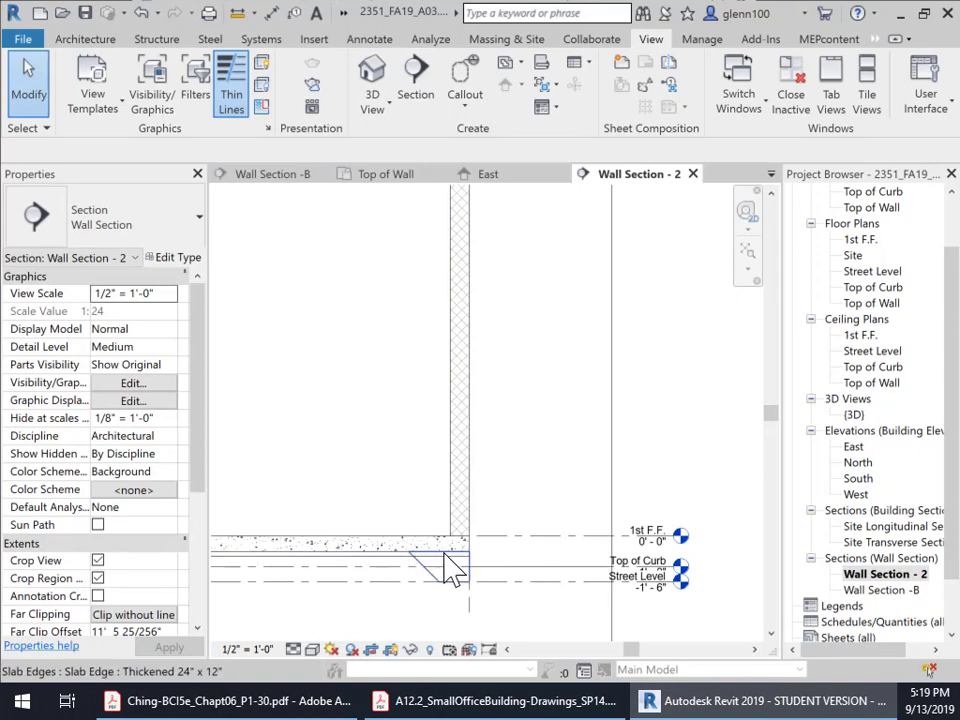
left_click(381, 572)
left_click(393, 512)
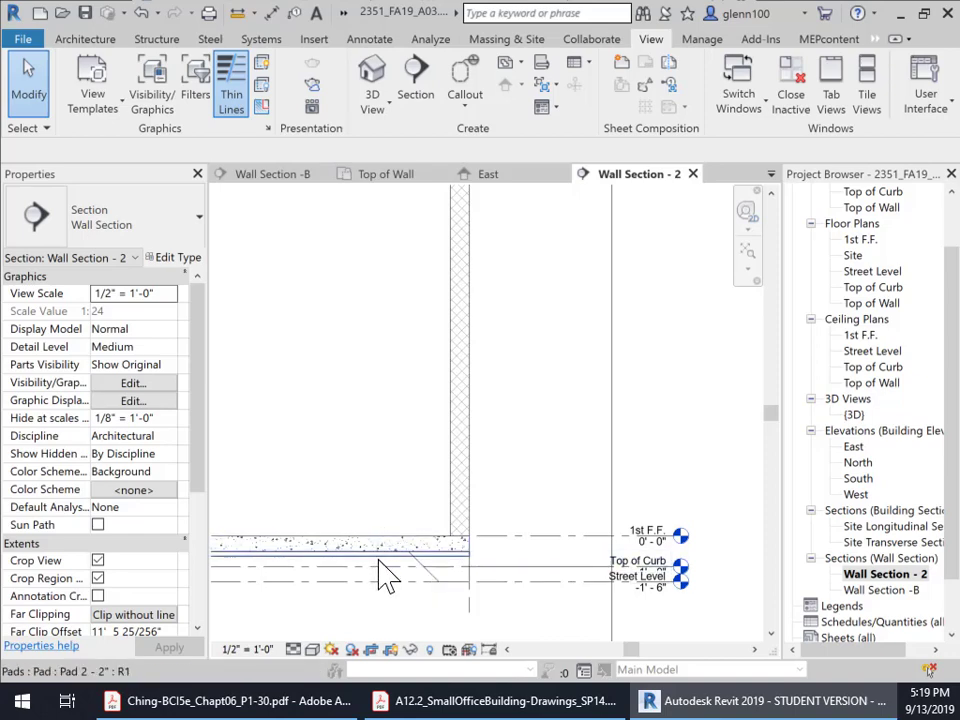
middle_click_drag(456, 420, 407, 364)
middle_click_drag(415, 465, 686, 467)
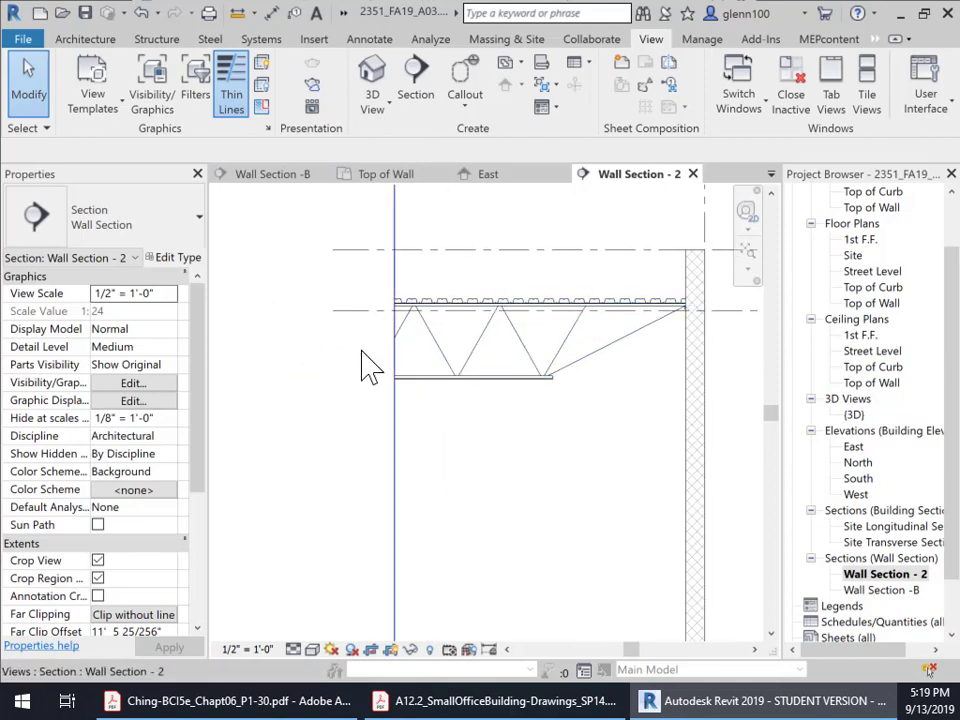
scroll(347, 440, "down", 3)
middle_click_drag(498, 475, 486, 363)
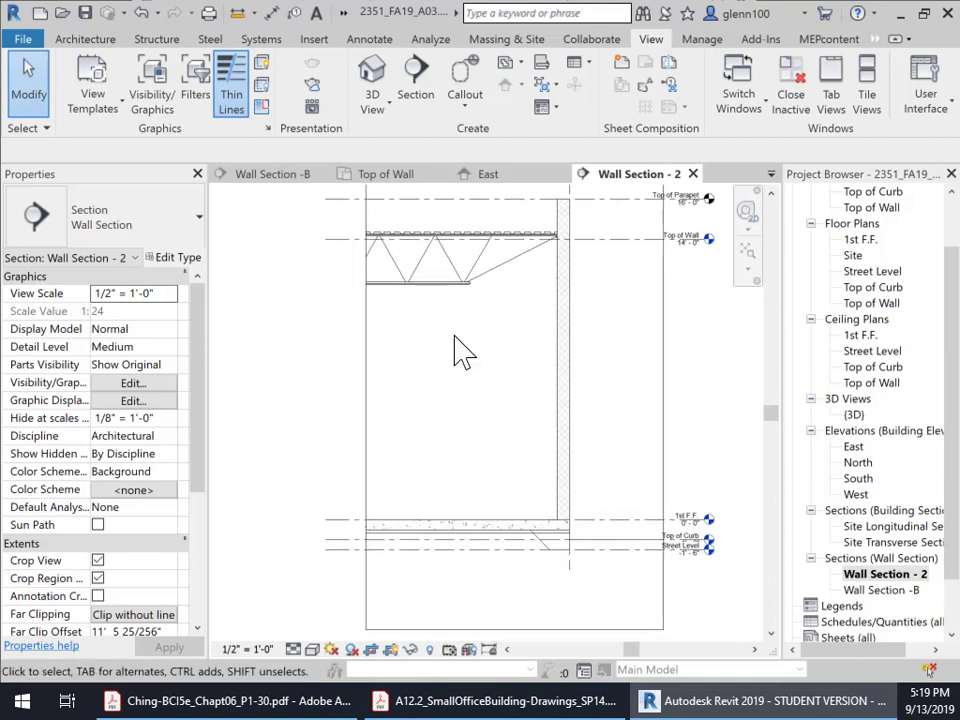